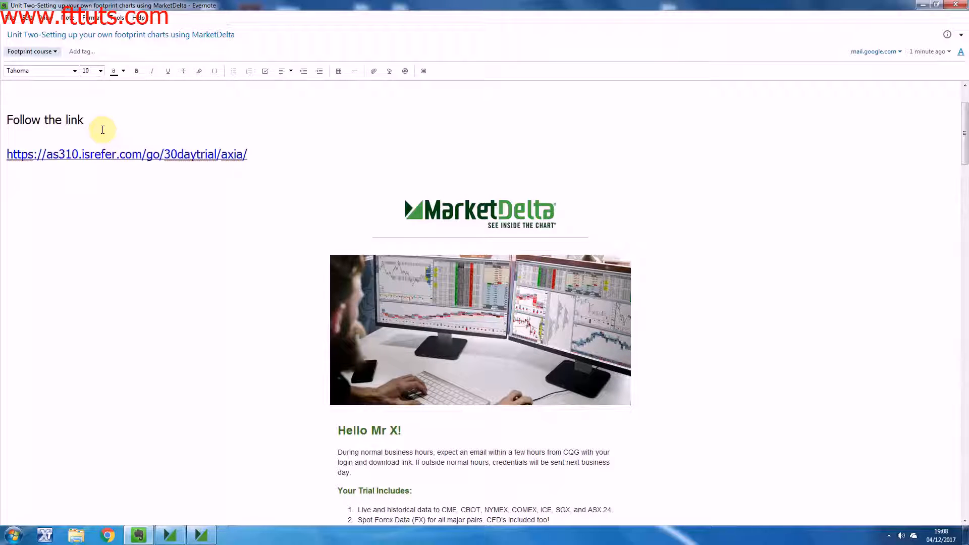
# Step: Open the 30-day trial link from the note, look through the MarketDelta Desktop trial request form, and return to the note
pyautogui.click(124, 155)
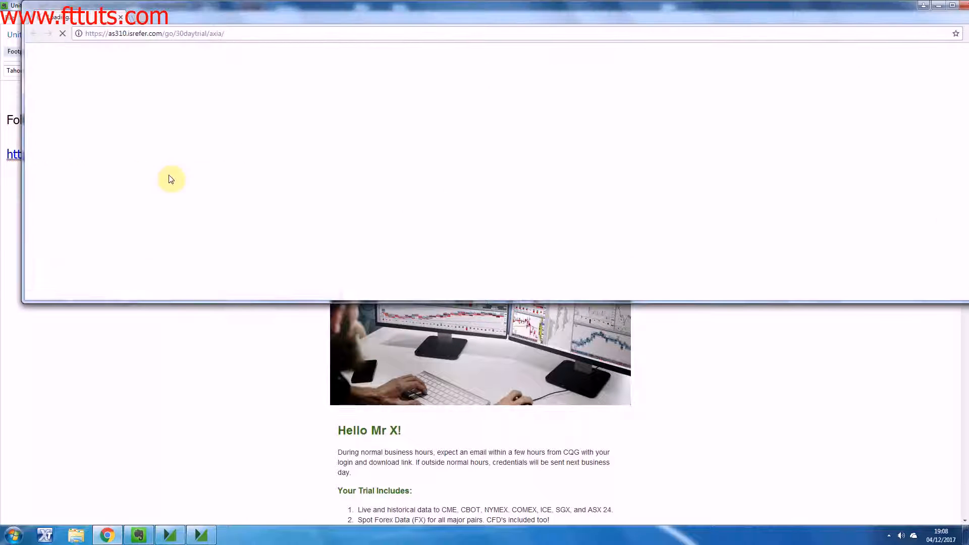
pyautogui.doubleClick(296, 13)
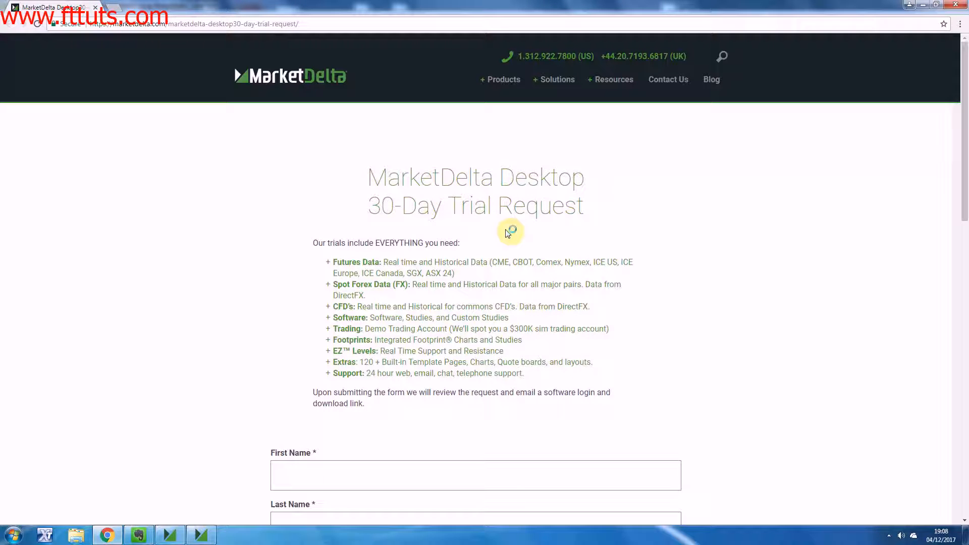
pyautogui.scroll(-2, 469, 272)
pyautogui.scroll(-3, 373, 313)
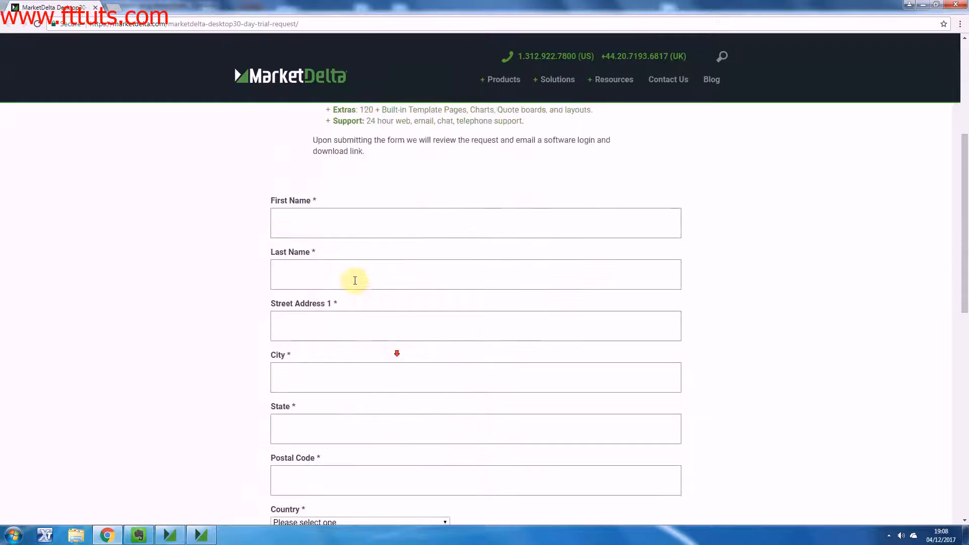
pyautogui.scroll(-6, 397, 301)
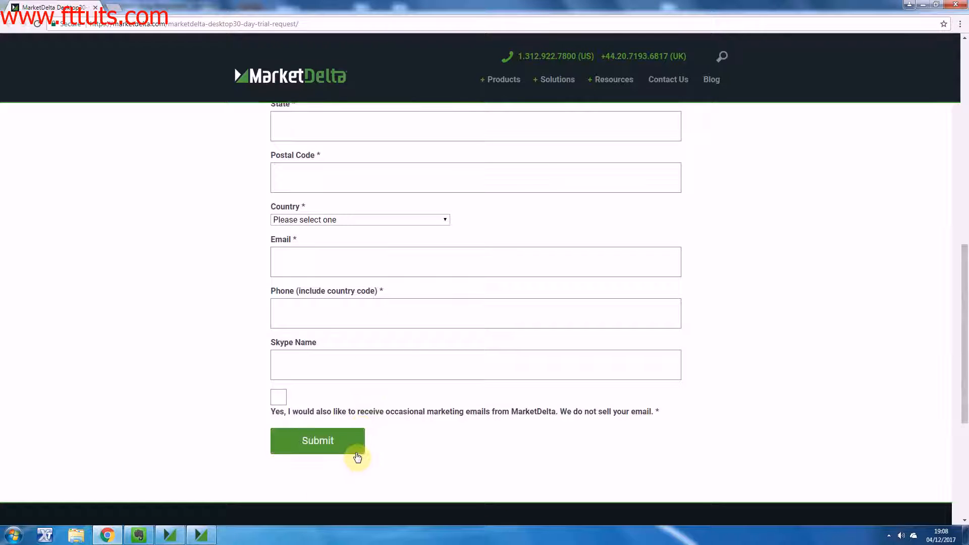
pyautogui.click(923, 4)
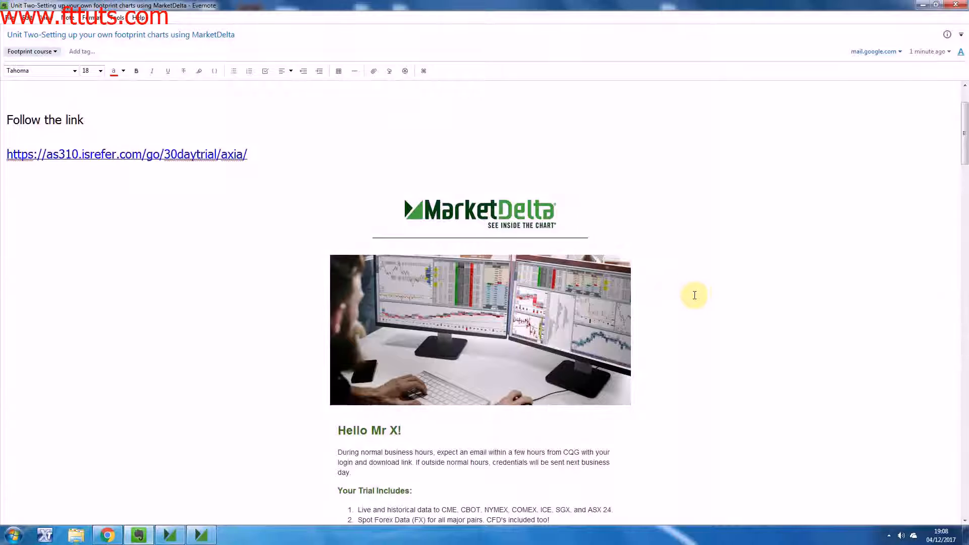
# Step: Read the trial confirmation and login credentials emails in the note, including the download link and help sections, dismissing the Windows color scheme prompt
pyautogui.scroll(-2, 698, 292)
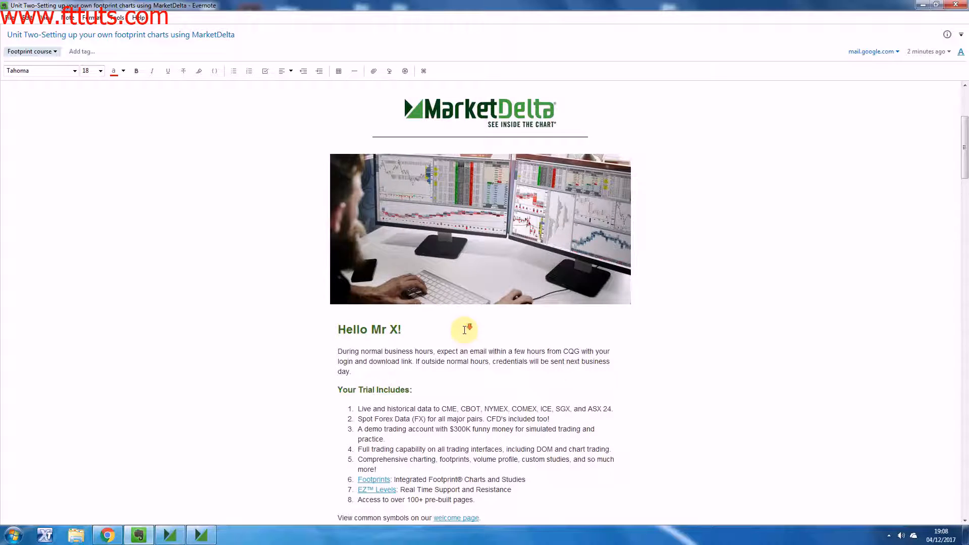
pyautogui.scroll(-3, 463, 329)
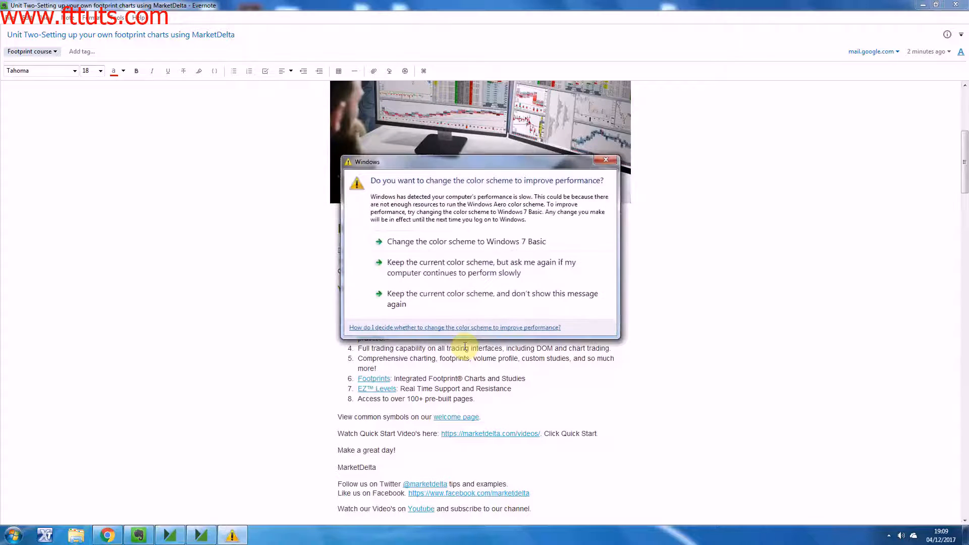
pyautogui.click(605, 162)
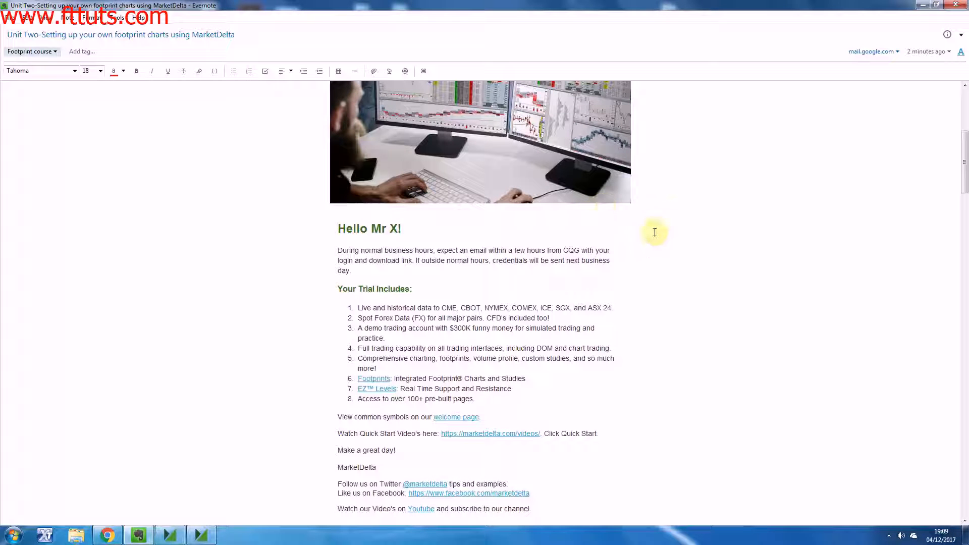
pyautogui.scroll(-3, 659, 232)
pyautogui.scroll(-3, 660, 231)
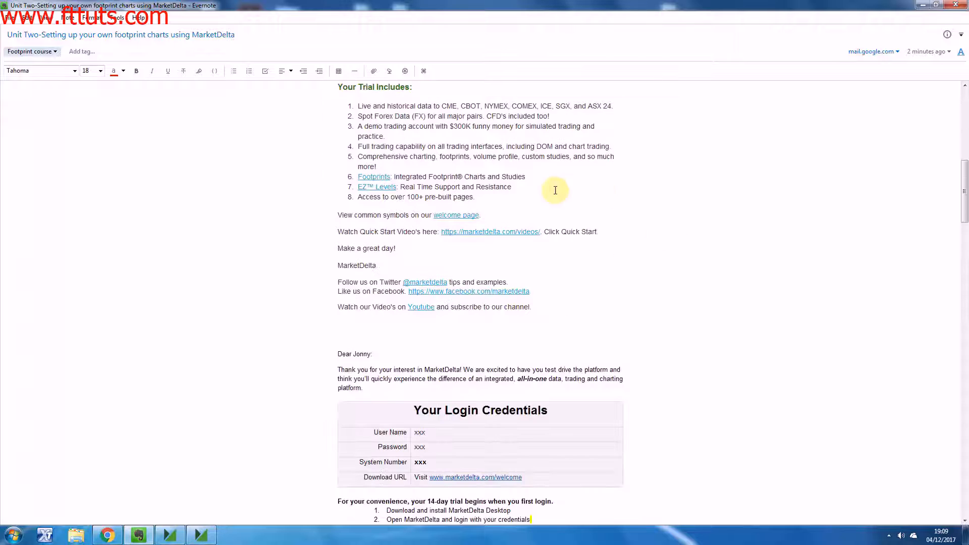
pyautogui.scroll(-3, 624, 216)
pyautogui.scroll(-3, 581, 215)
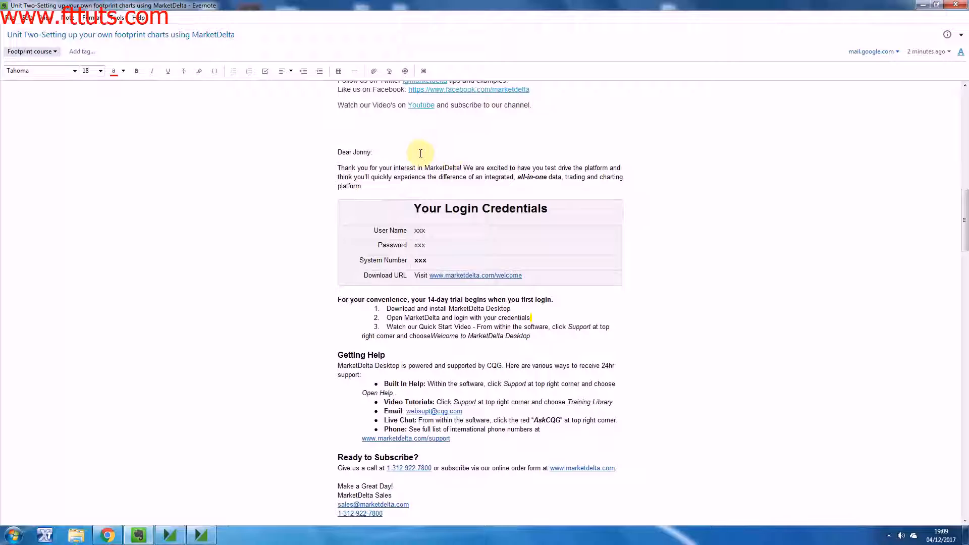
pyautogui.scroll(-2, 421, 153)
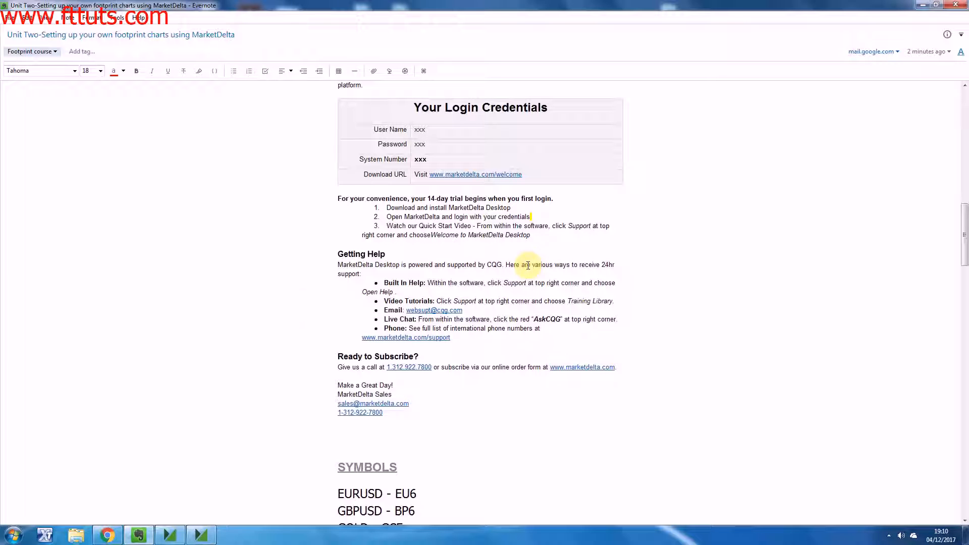
# Step: Switch to the MarketDelta Desktop main window, check its customer support options, and dismiss the Windows color scheme prompt
pyautogui.click(202, 539)
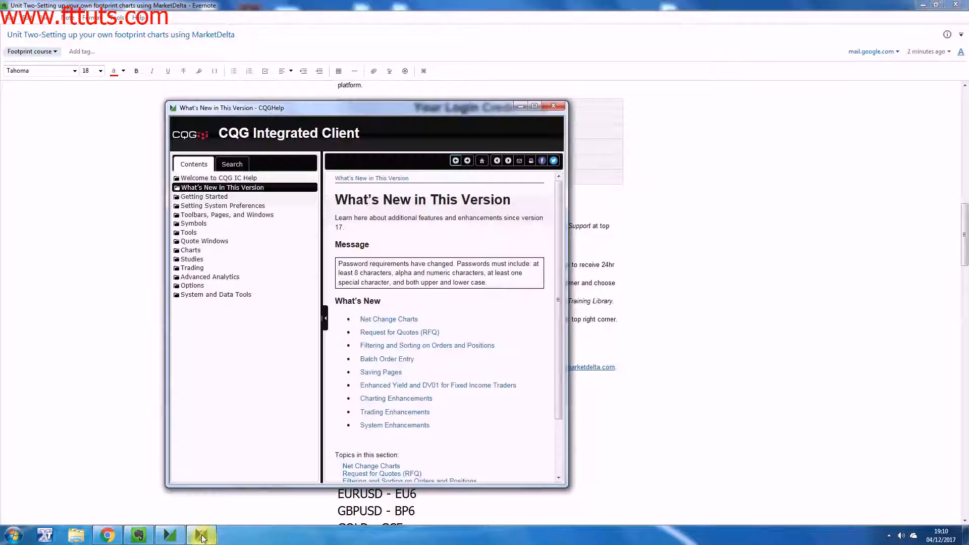
pyautogui.click(169, 536)
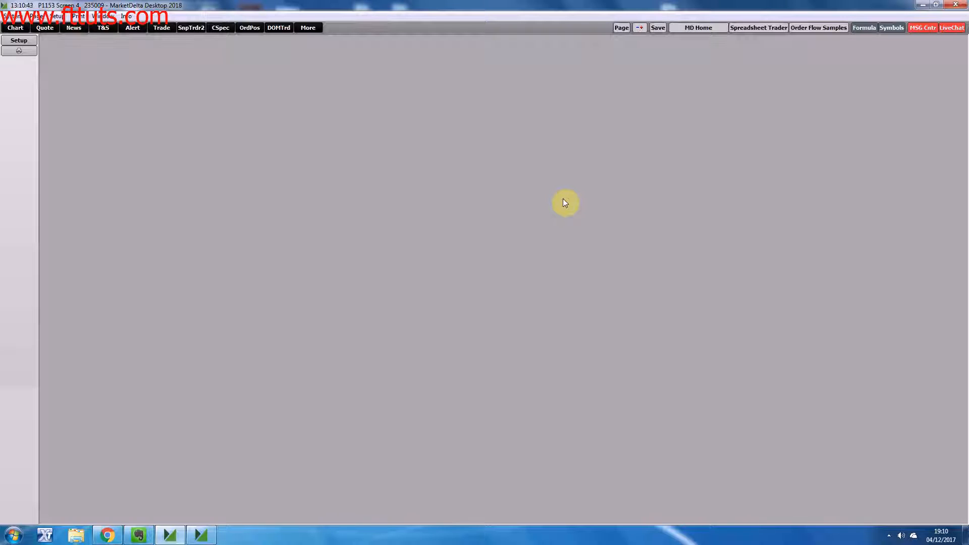
pyautogui.click(17, 16)
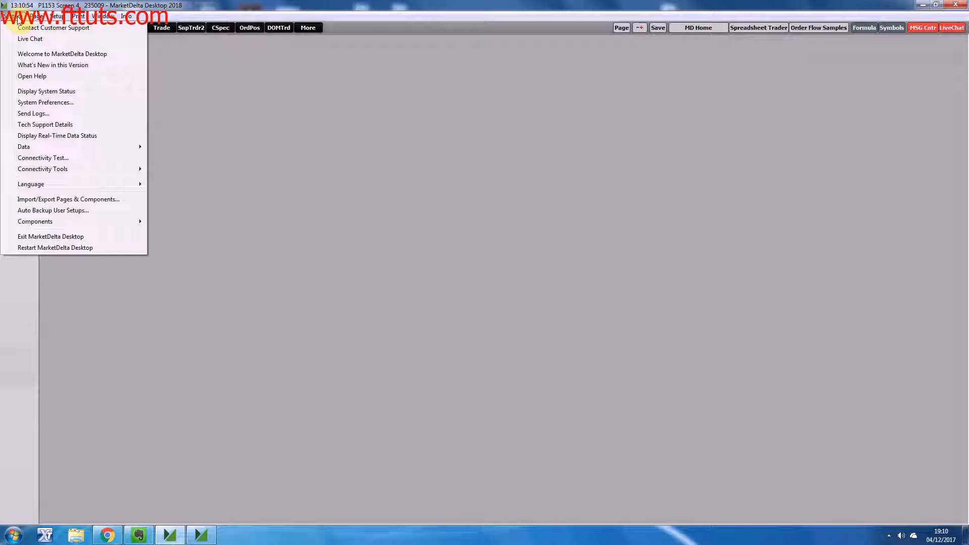
pyautogui.click(69, 32)
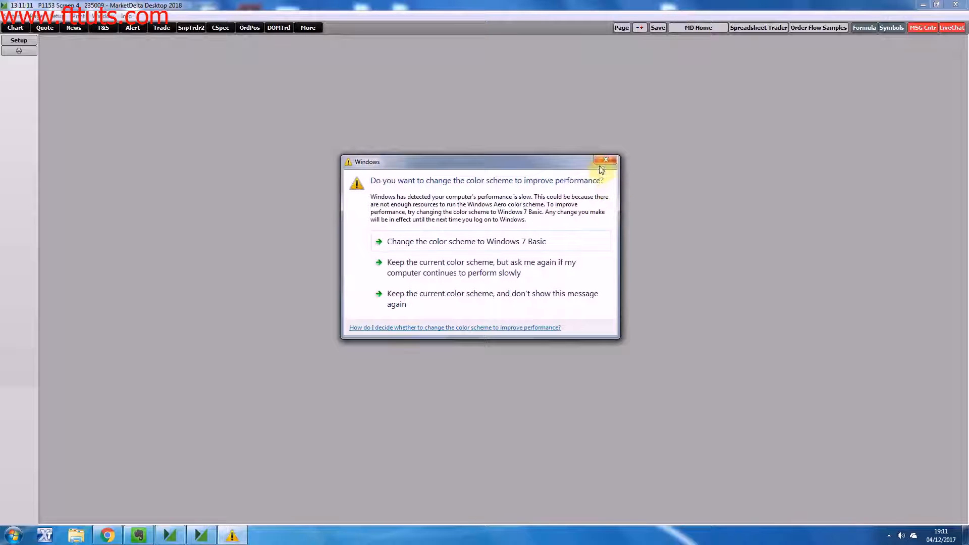
pyautogui.click(602, 162)
# Step: Review the Symbol, Time, Settlement and Close, and Display settings in the system preferences, and close them without changes
pyautogui.click(8, 18)
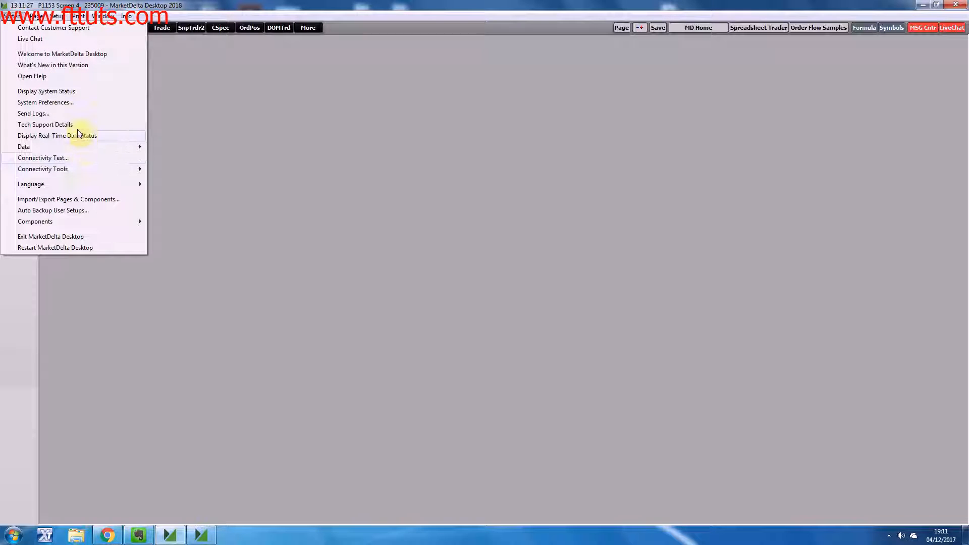
pyautogui.click(63, 104)
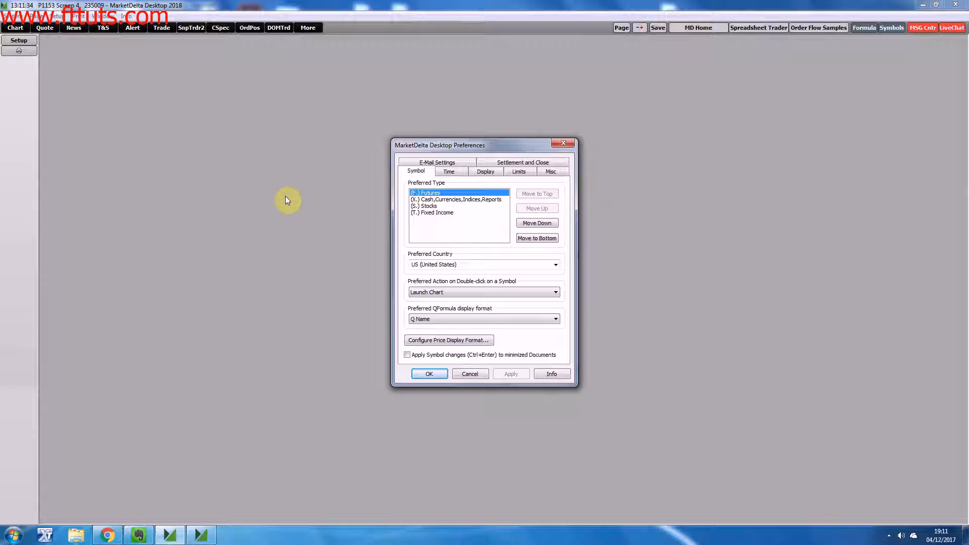
pyautogui.click(462, 175)
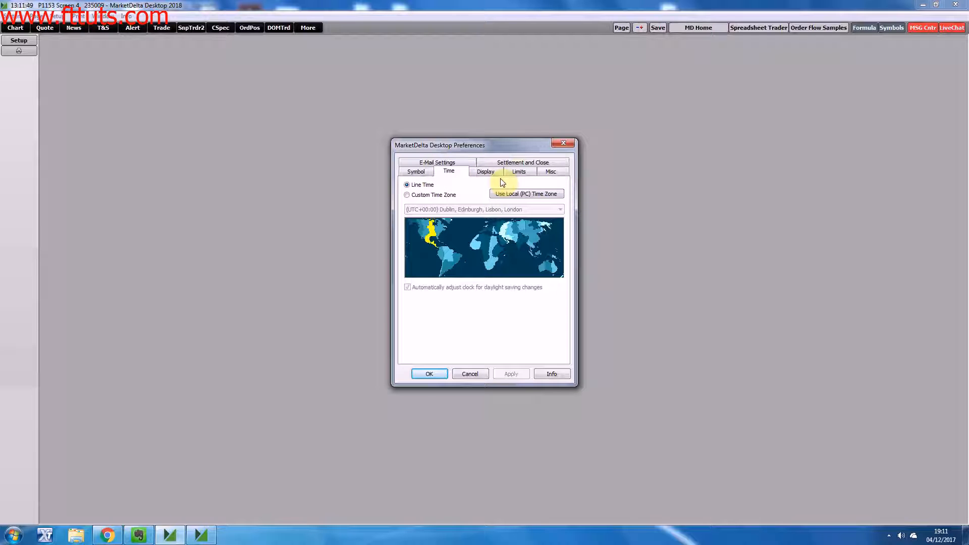
pyautogui.click(513, 163)
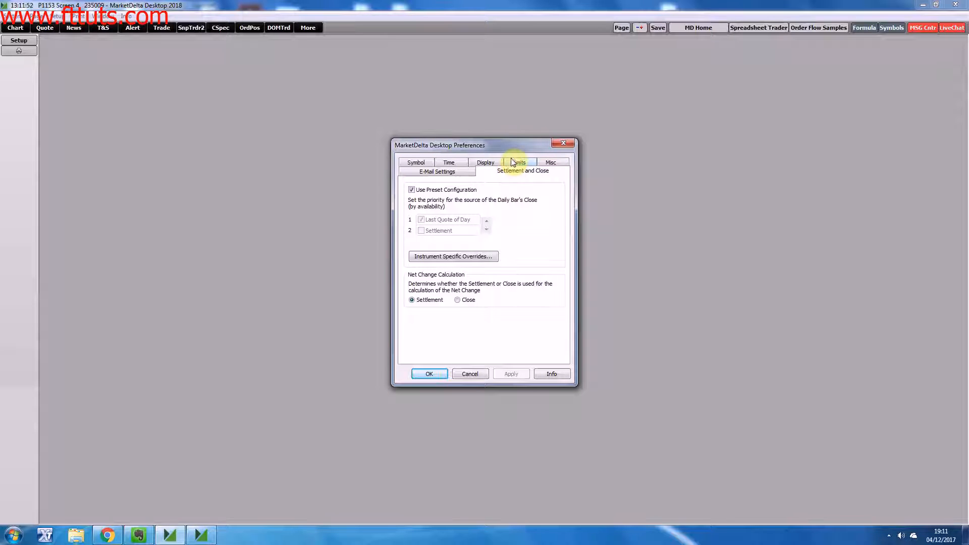
pyautogui.click(491, 163)
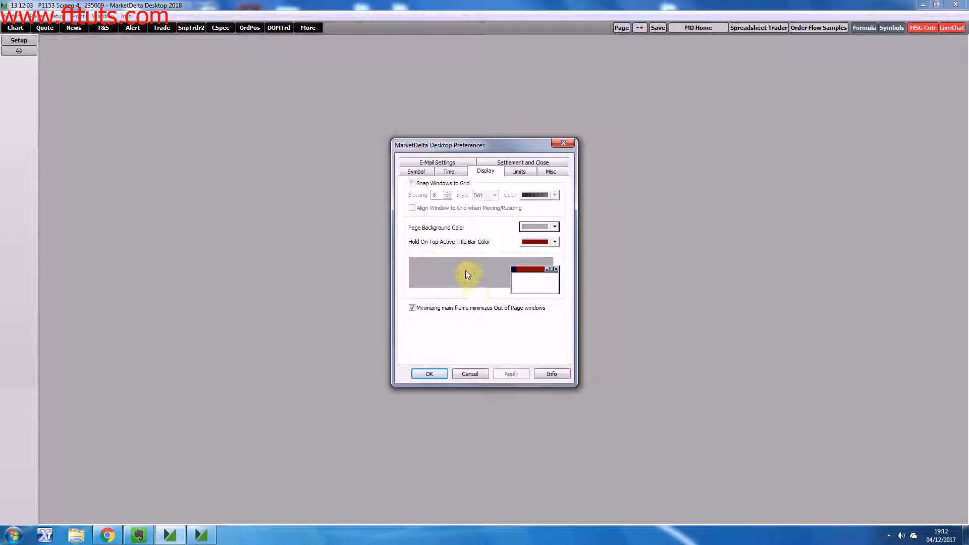
pyautogui.click(561, 142)
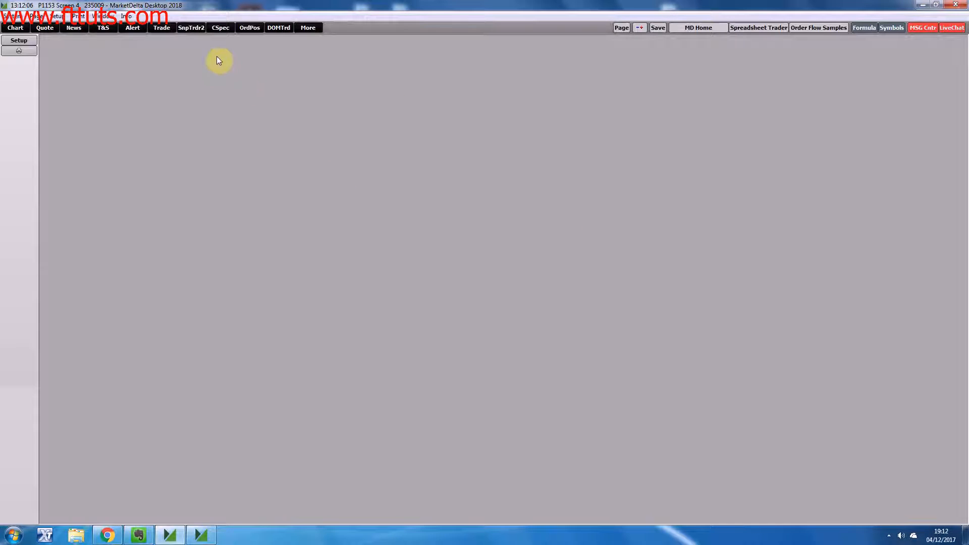
# Step: View the import and export choices for settings, pages and components in the Import/Export Wizard, and close it
pyautogui.click(12, 16)
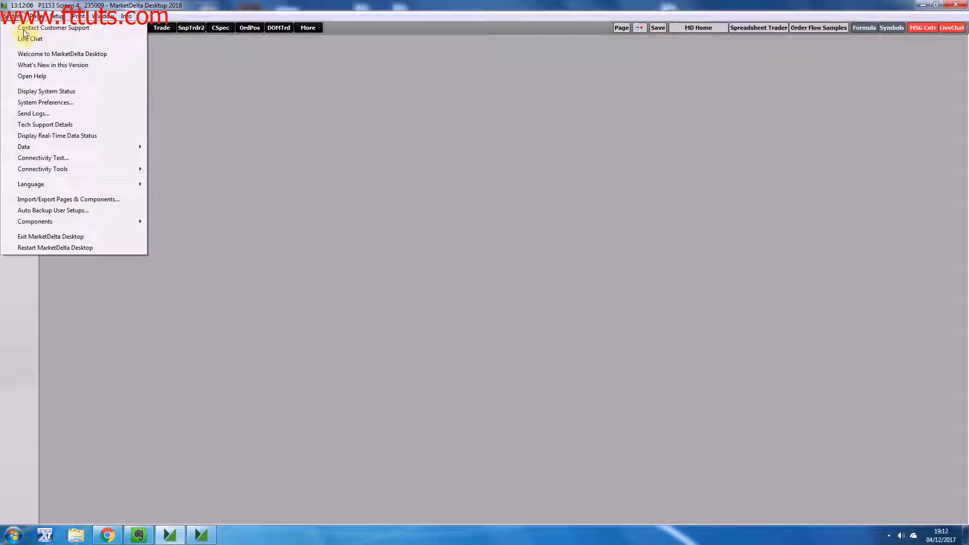
pyautogui.click(57, 201)
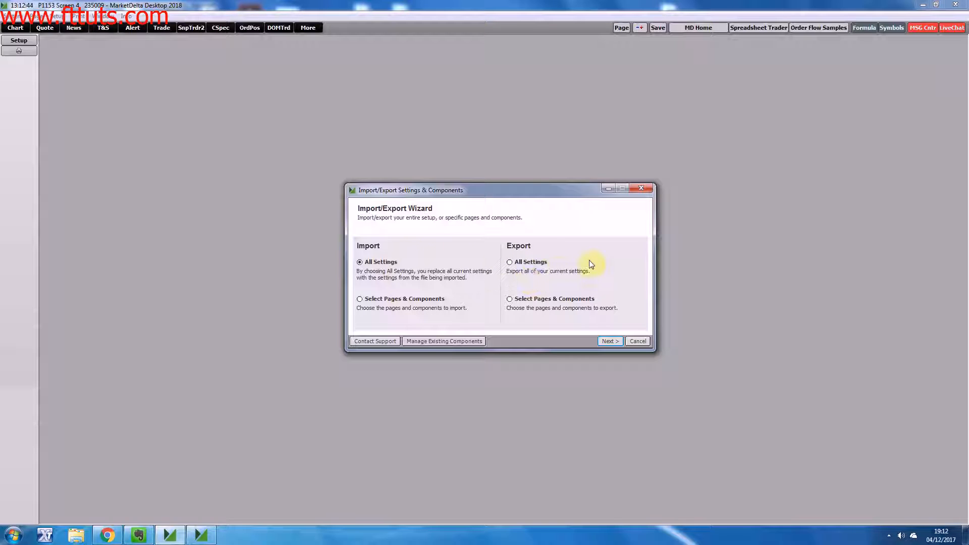
pyautogui.click(642, 189)
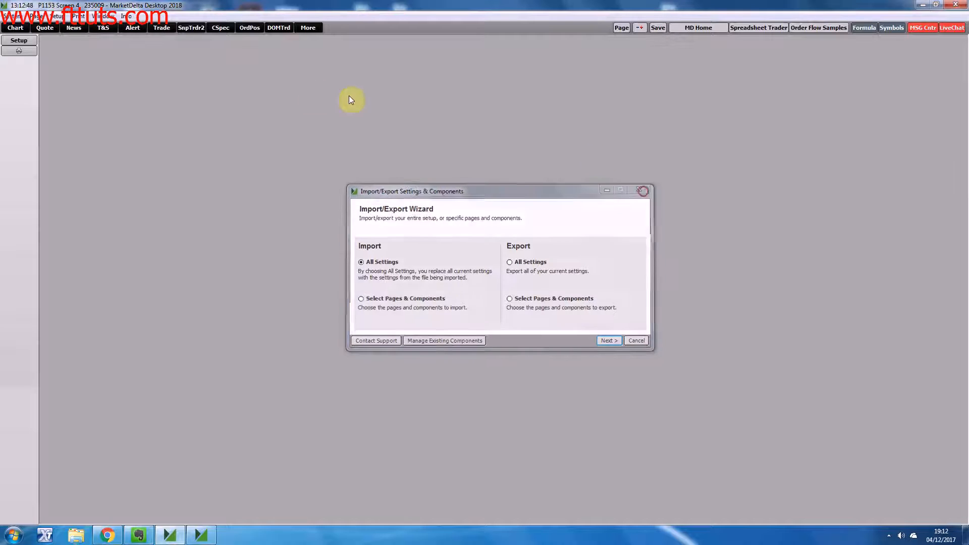
# Step: Examine the Auto Backup schedule for user setups, and close it without changes
pyautogui.click(18, 16)
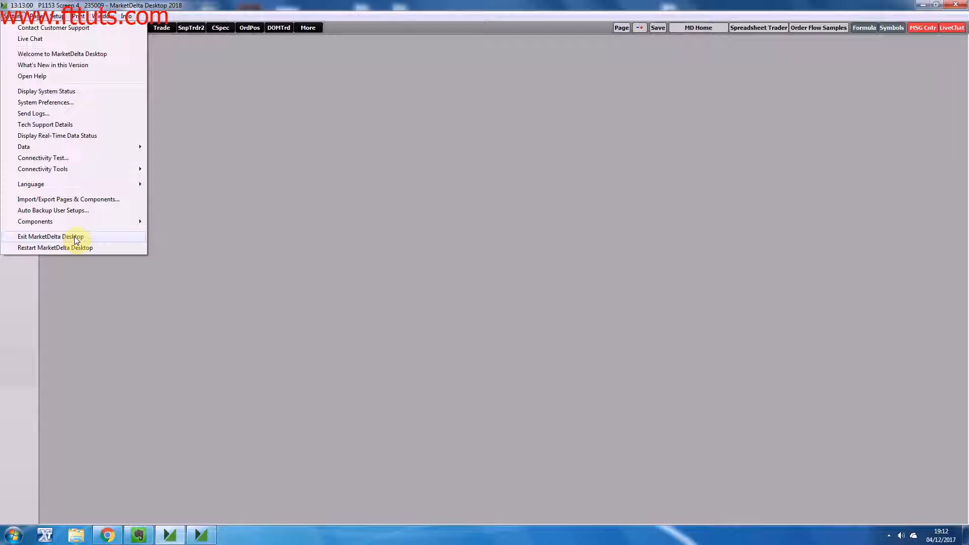
pyautogui.click(48, 211)
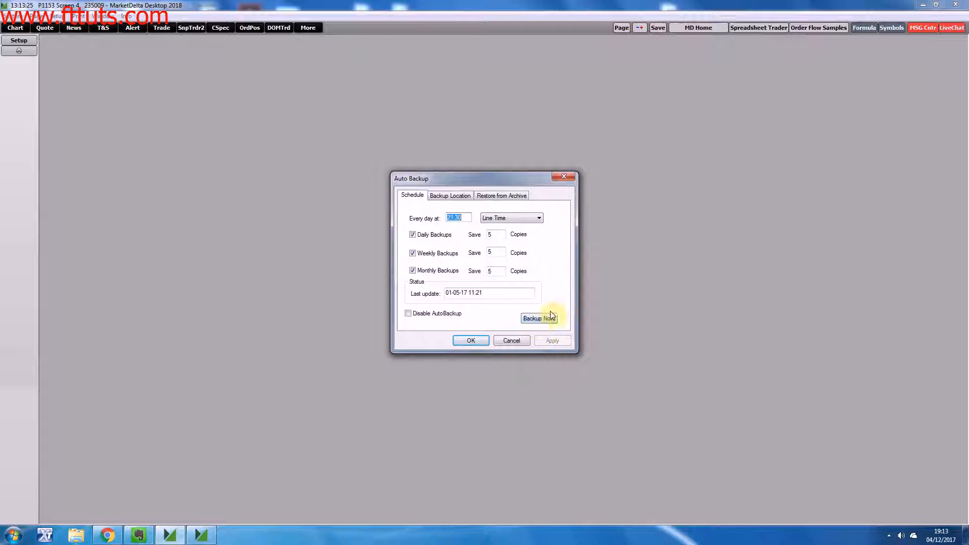
pyautogui.click(565, 180)
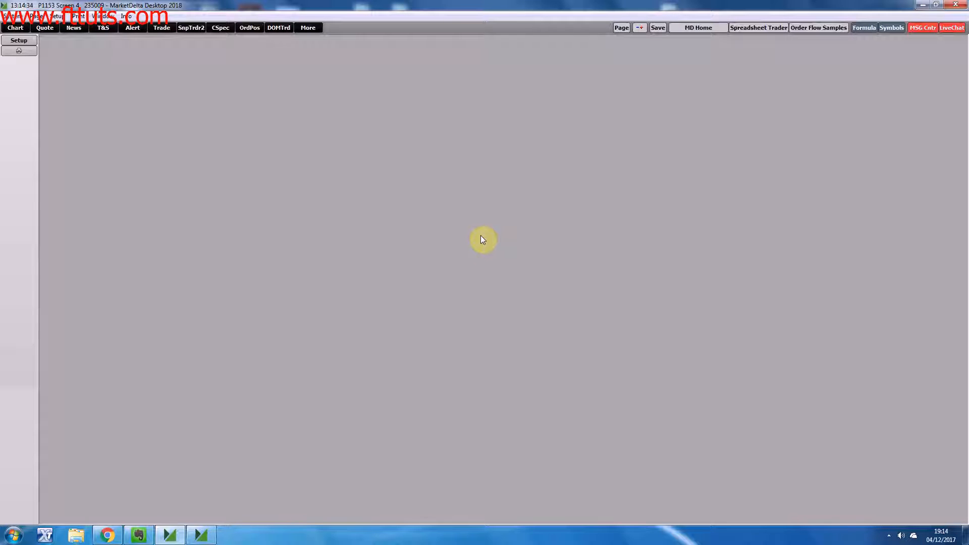
# Step: Check how page changes are saved in the Page Preferences, and cancel without changes
pyautogui.click(39, 17)
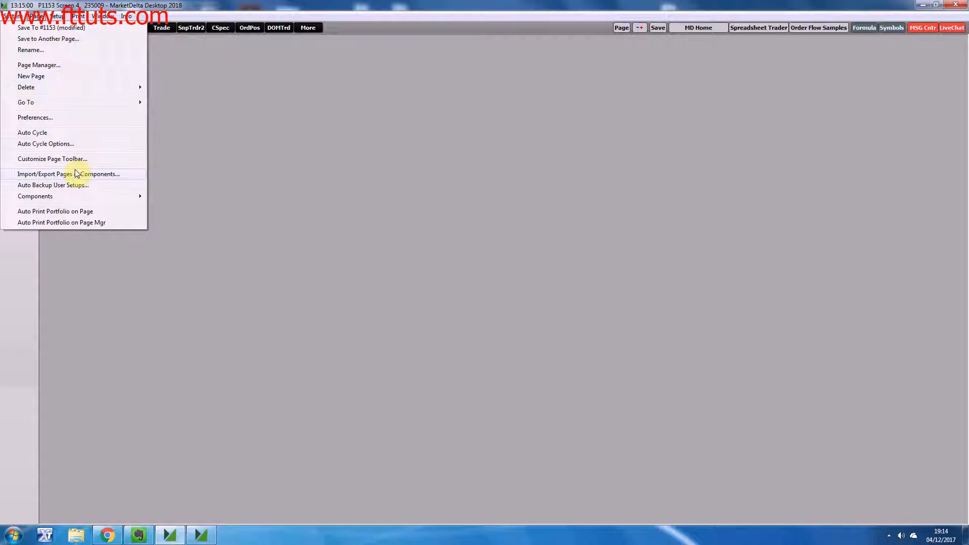
pyautogui.click(74, 117)
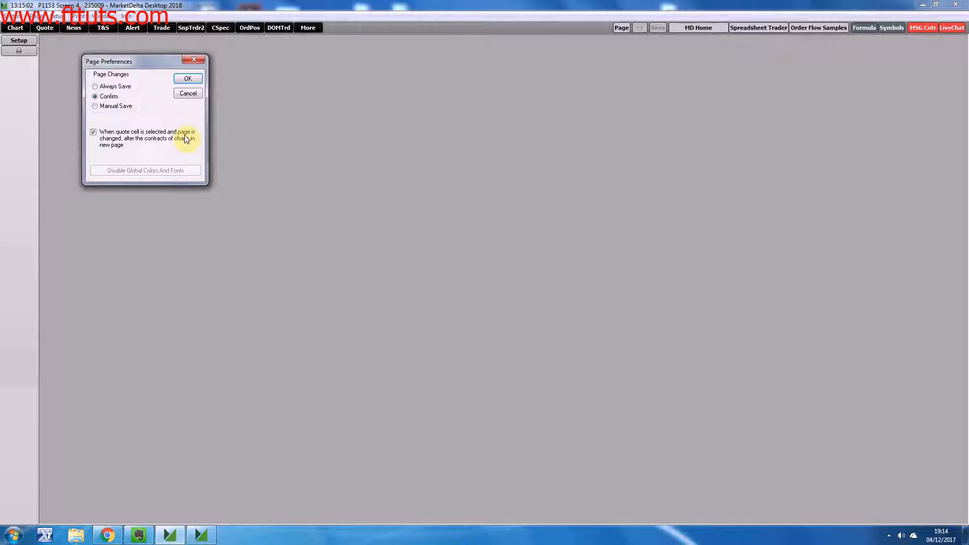
pyautogui.click(195, 95)
# Step: Review the E-Mail Settings, Display and Time pages of the system preferences, and close them without changes
pyautogui.click(43, 16)
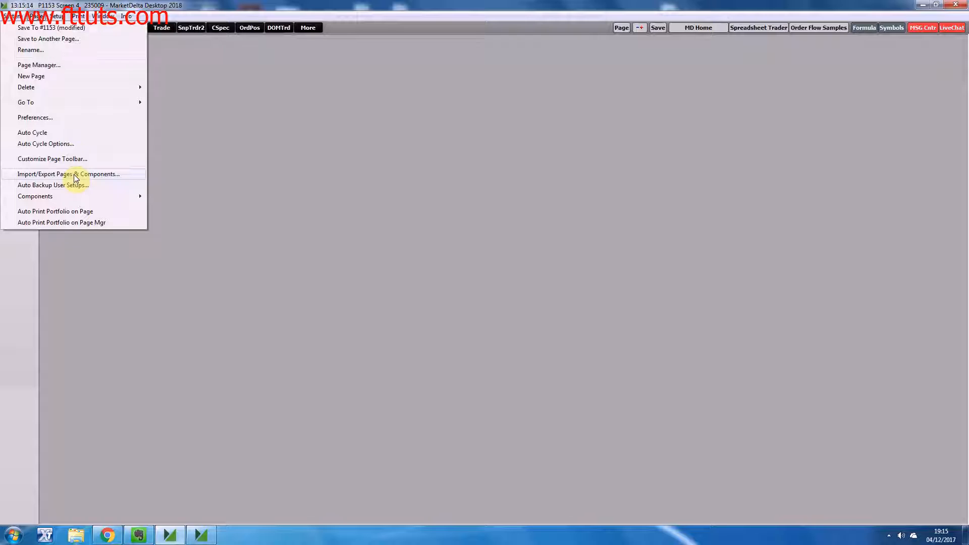
pyautogui.moveTo(58, 15)
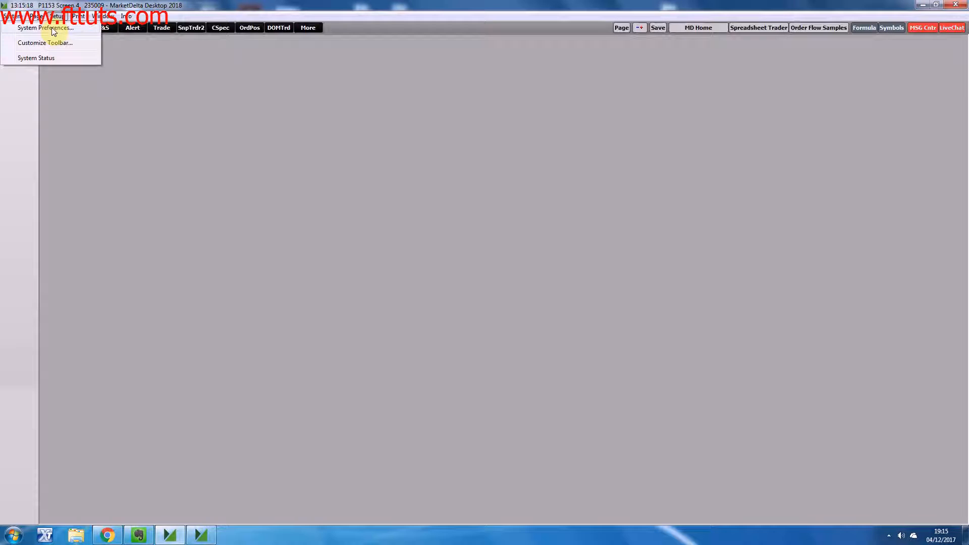
pyautogui.click(53, 29)
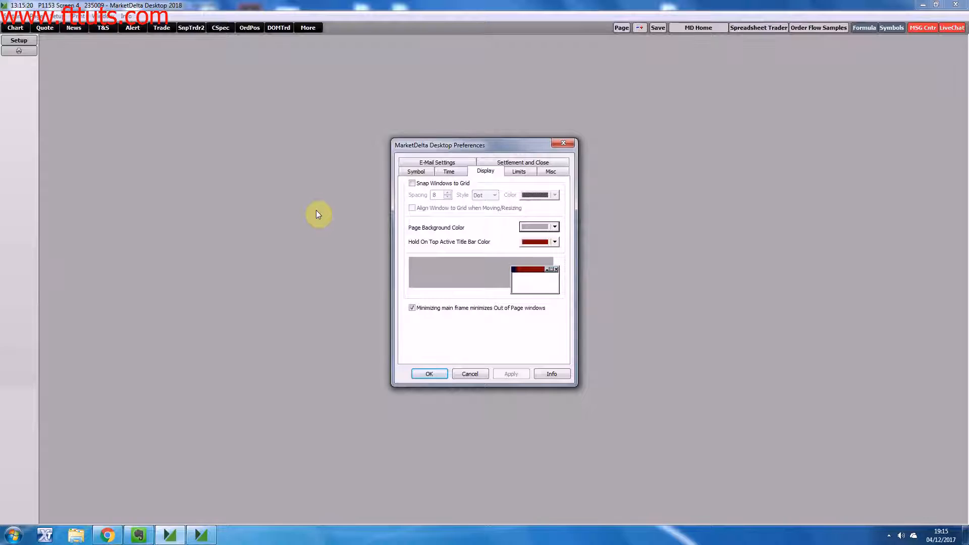
pyautogui.click(442, 163)
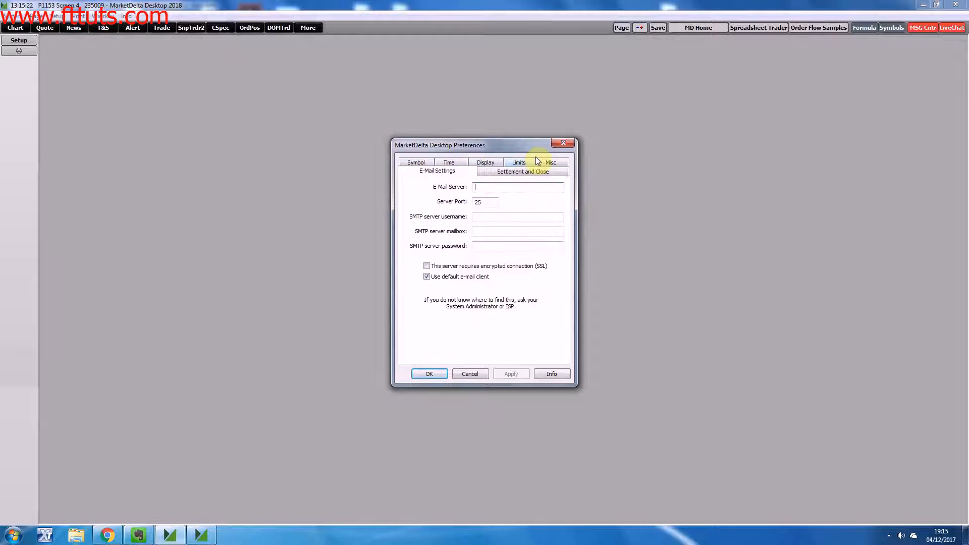
pyautogui.click(524, 164)
pyautogui.click(486, 173)
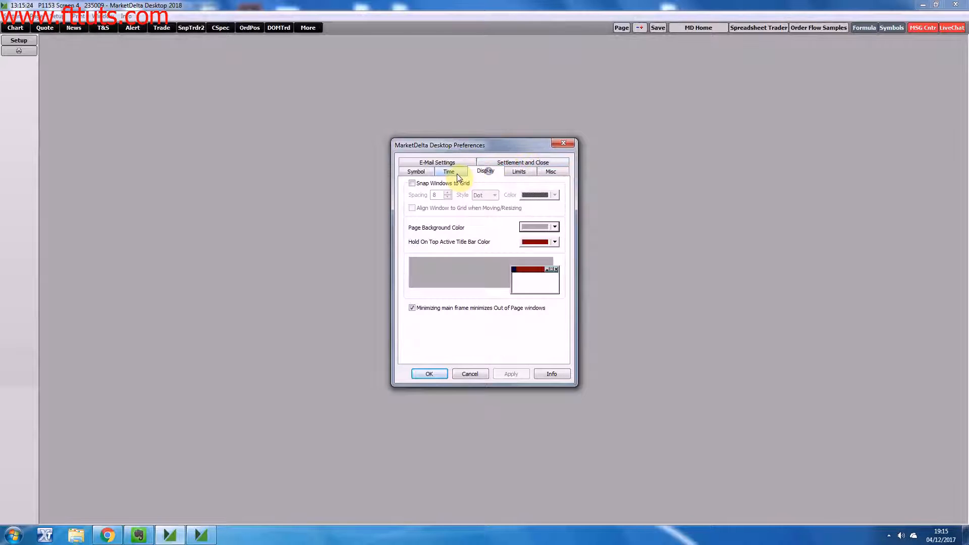
pyautogui.click(454, 174)
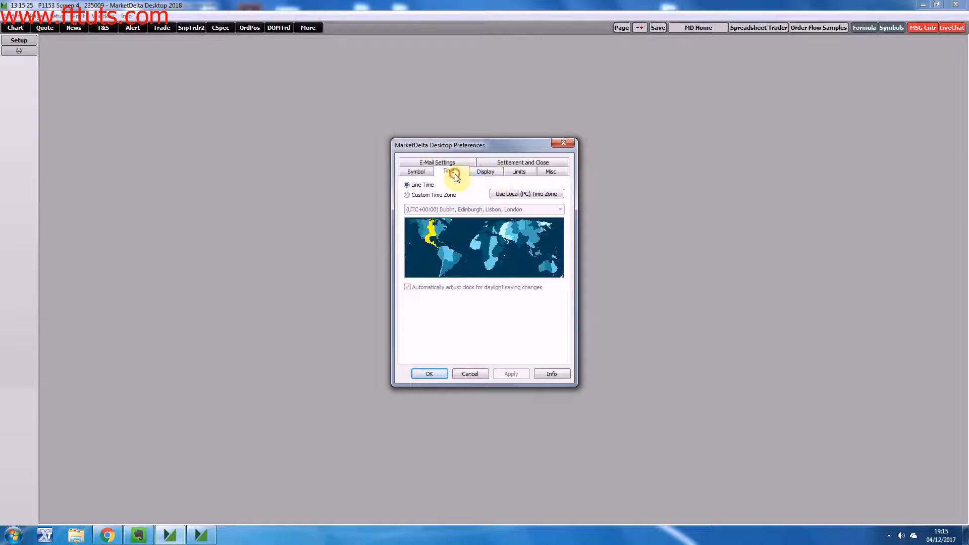
pyautogui.click(562, 142)
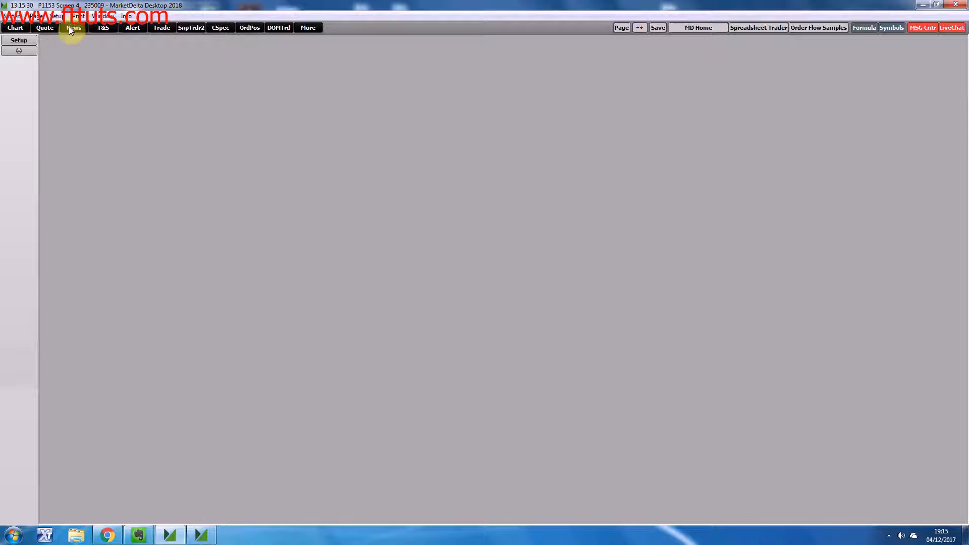
# Step: Look over the options for printing and for copying window or page images to the clipboard
pyautogui.click(56, 17)
pyautogui.moveTo(81, 16)
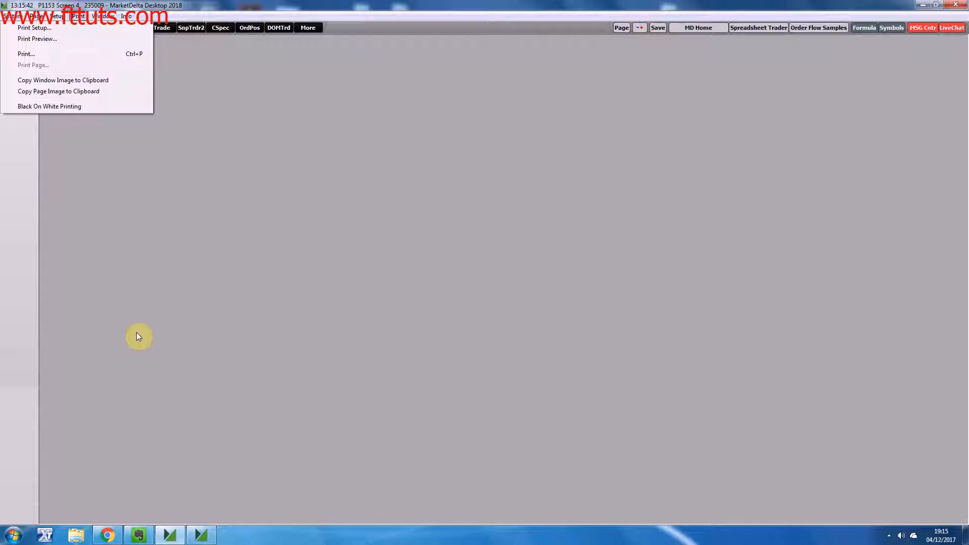
# Step: Switch to the Windows Snipping Tool, capture a rectangular area of the blank page, and minimize the snip window
pyautogui.click(13, 535)
pyautogui.click(49, 509)
pyautogui.write('snip')
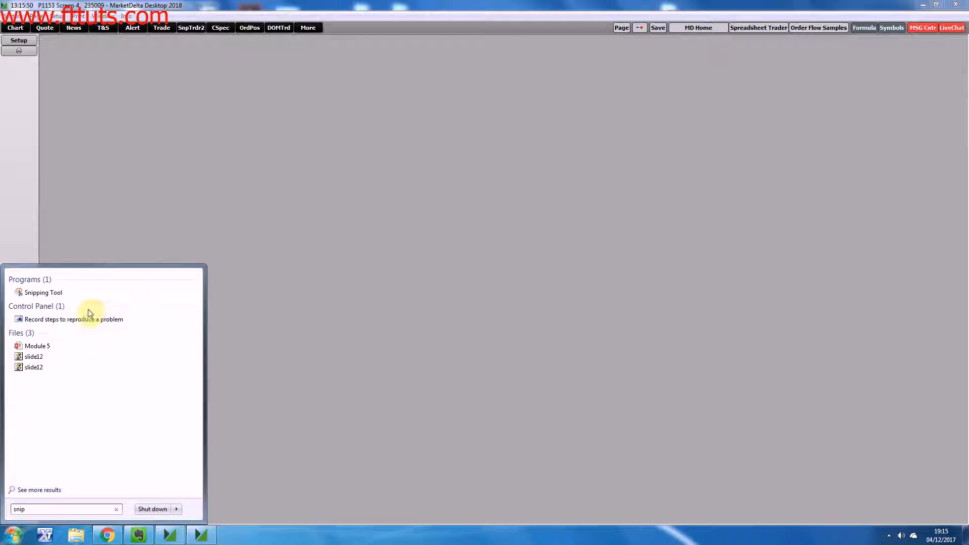
pyautogui.click(63, 293)
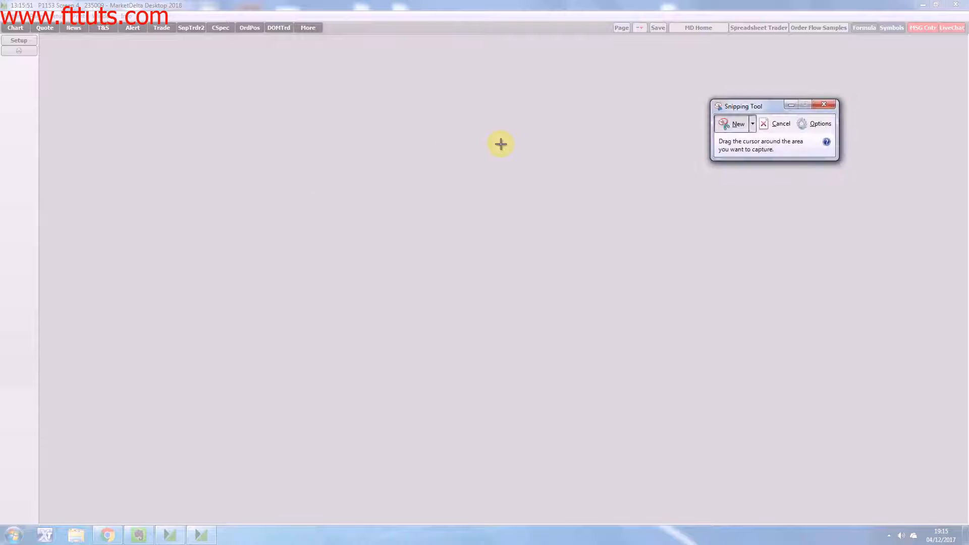
pyautogui.moveTo(148, 75); pyautogui.dragTo(607, 406)
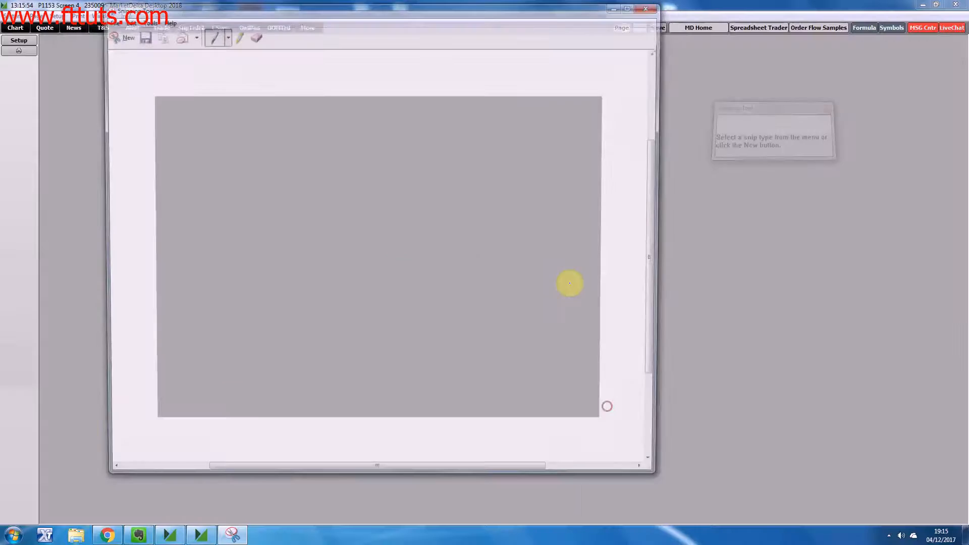
pyautogui.click(620, 6)
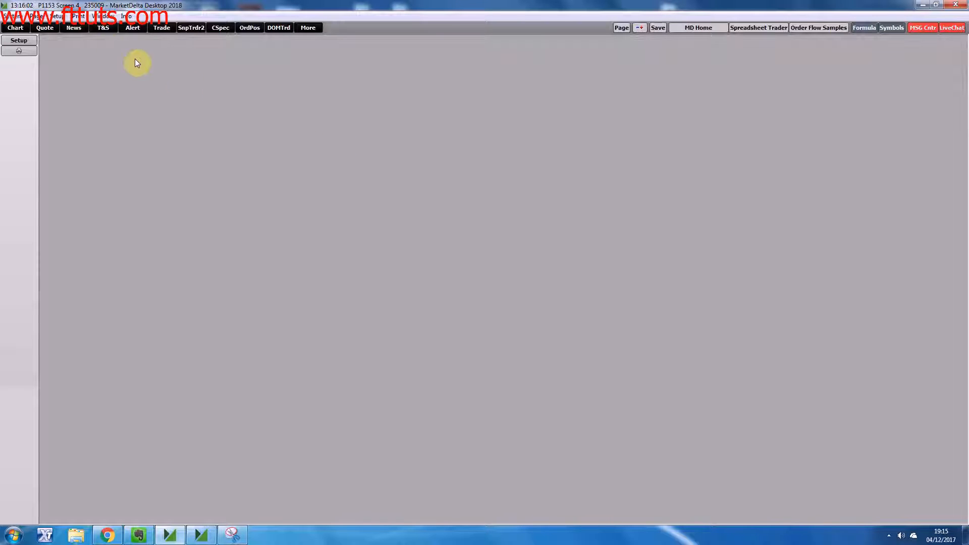
# Step: Examine the window arrangement options and the alert and chart types available for new windows, and dismiss the Windows color scheme prompt
pyautogui.click(78, 16)
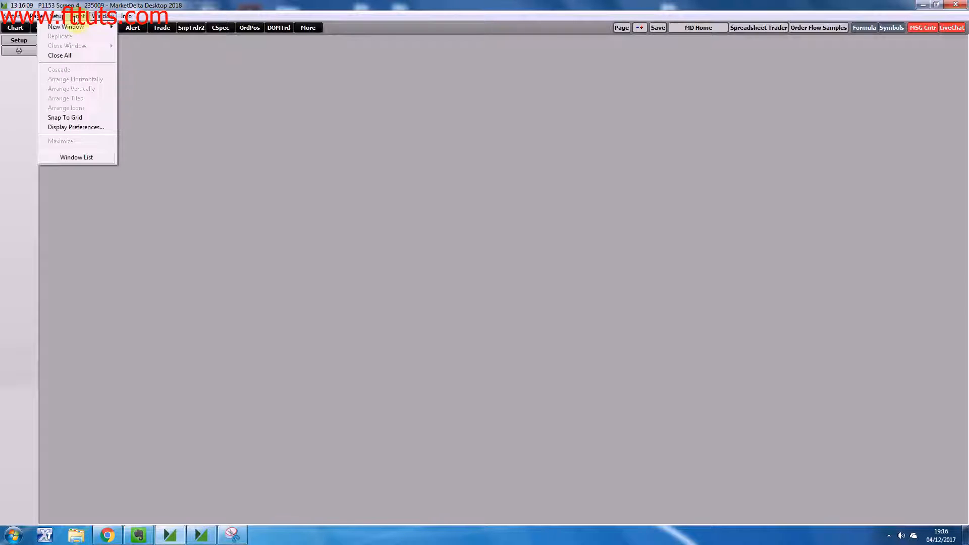
pyautogui.click(241, 103)
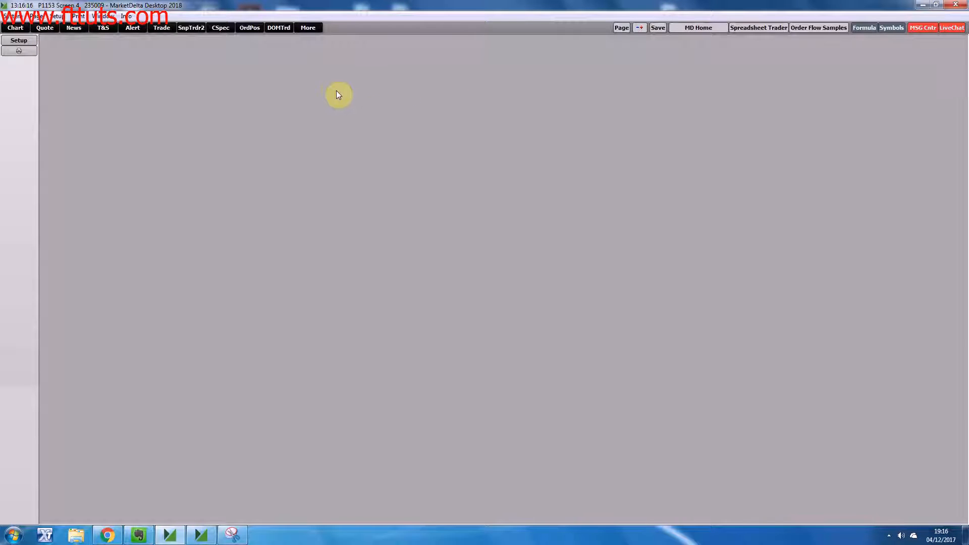
pyautogui.click(108, 16)
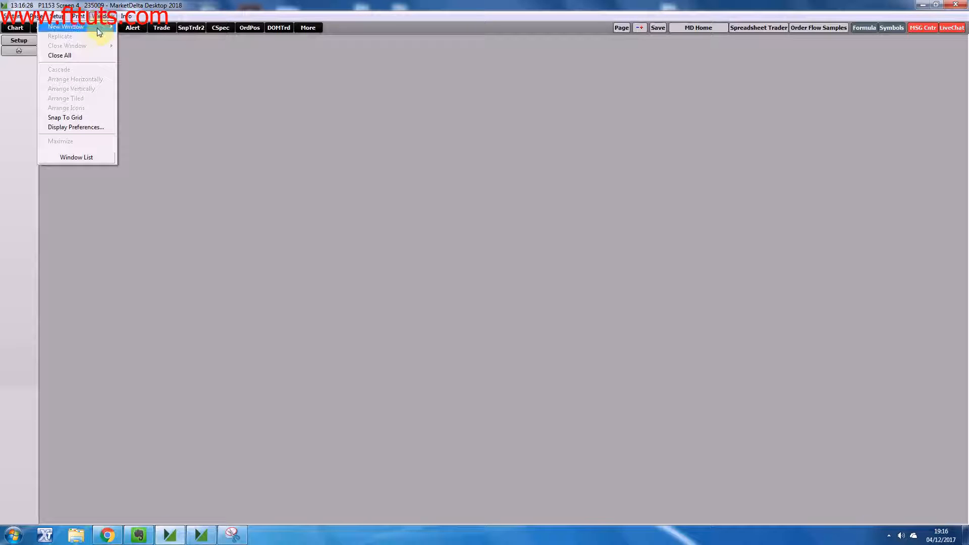
pyautogui.moveTo(99, 32)
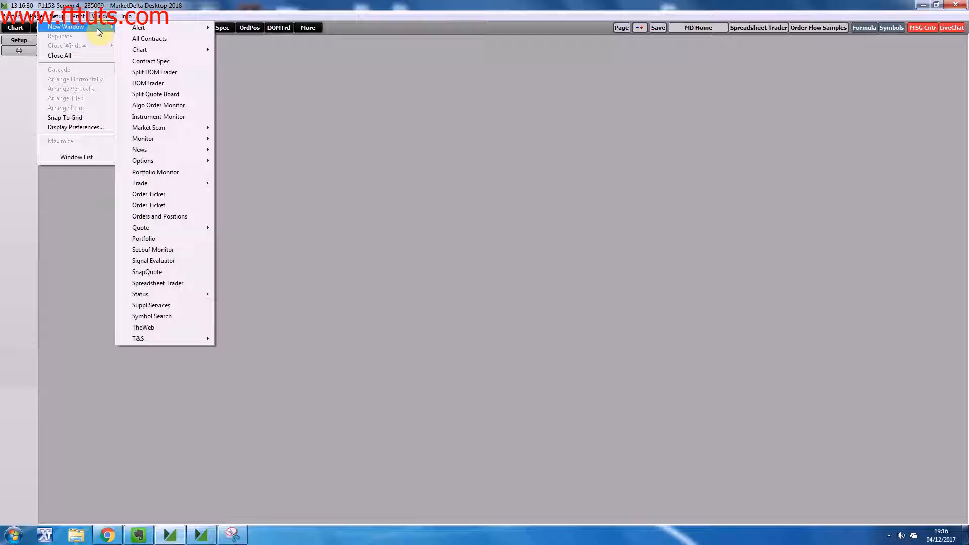
pyautogui.moveTo(159, 29)
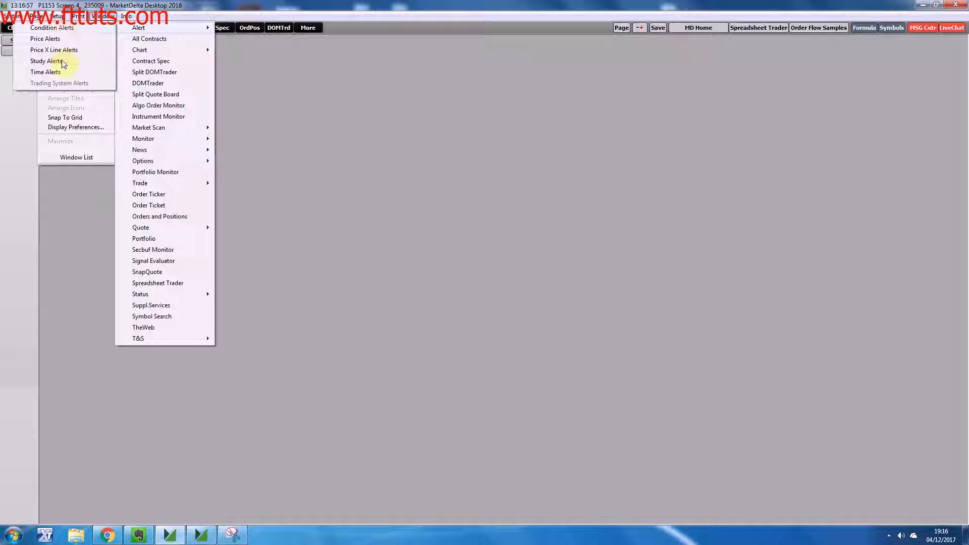
pyautogui.moveTo(38, 16)
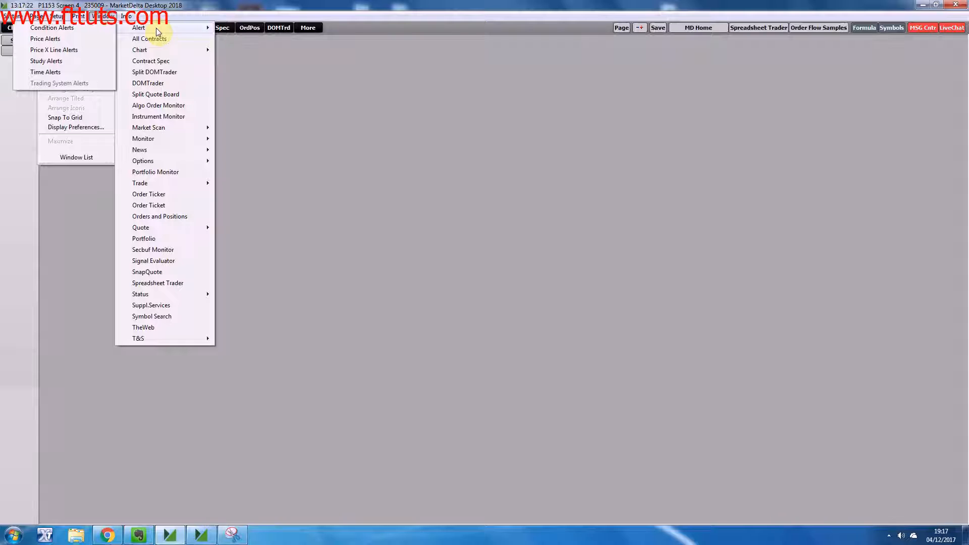
pyautogui.moveTo(170, 50)
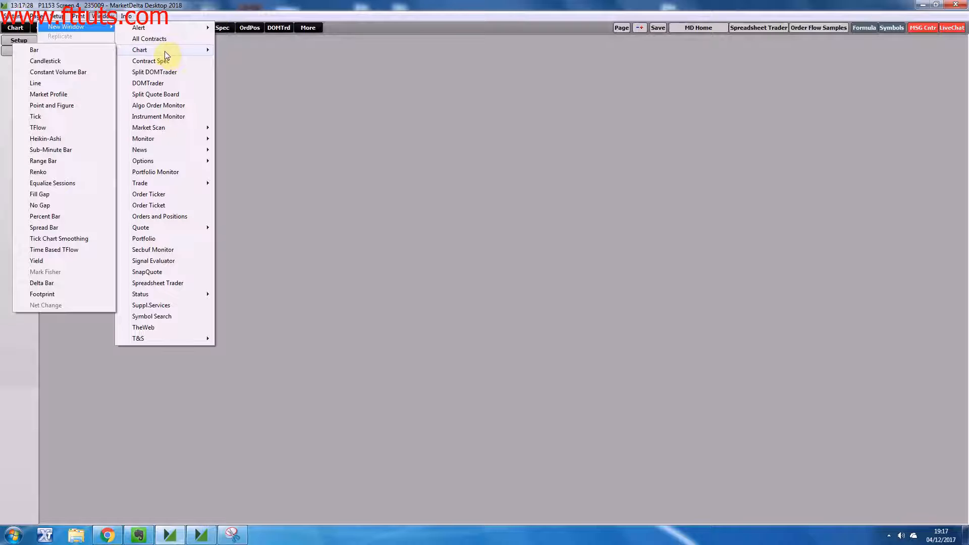
pyautogui.click(171, 53)
pyautogui.click(184, 52)
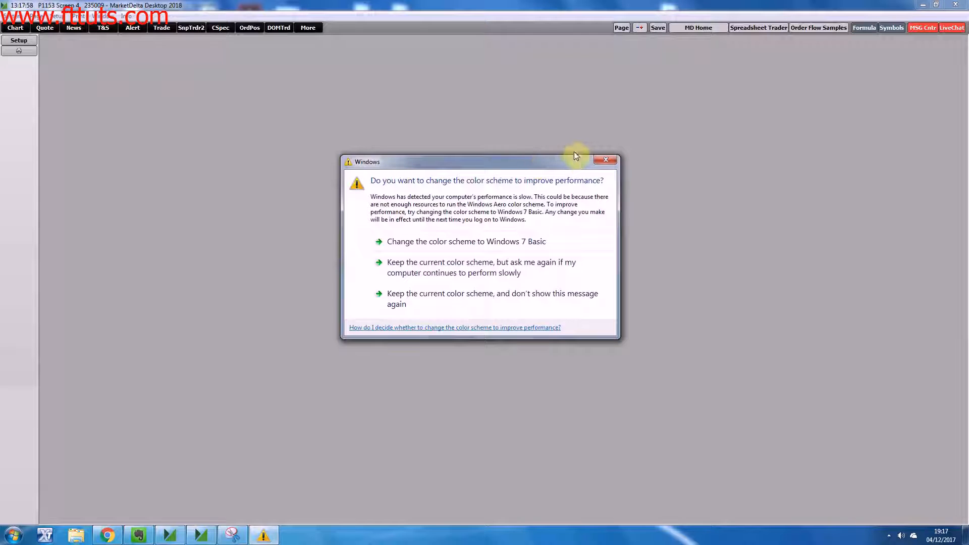
pyautogui.click(610, 159)
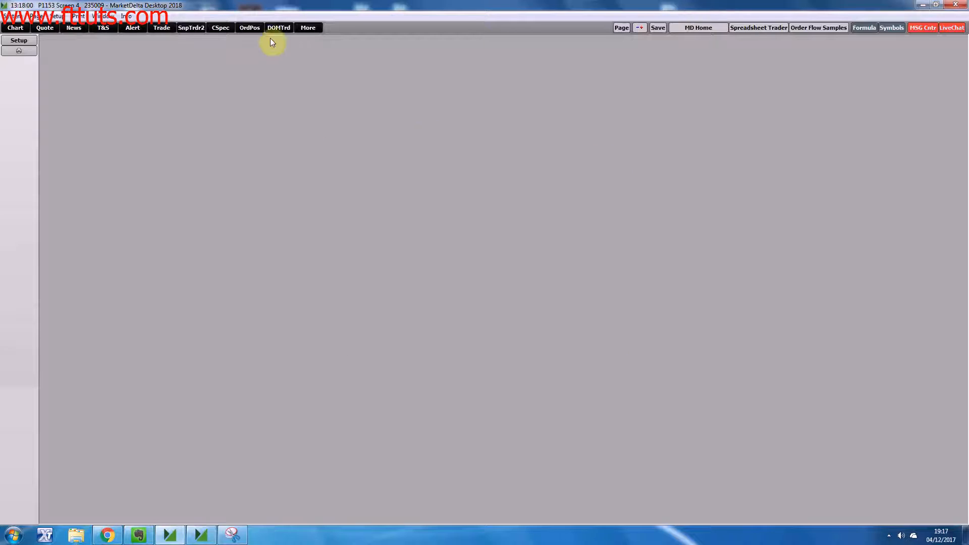
# Step: Look over the remaining new window types, from DOMTrader and Market Scan to Options and Portfolio Monitor
pyautogui.click(64, 16)
pyautogui.moveTo(102, 16)
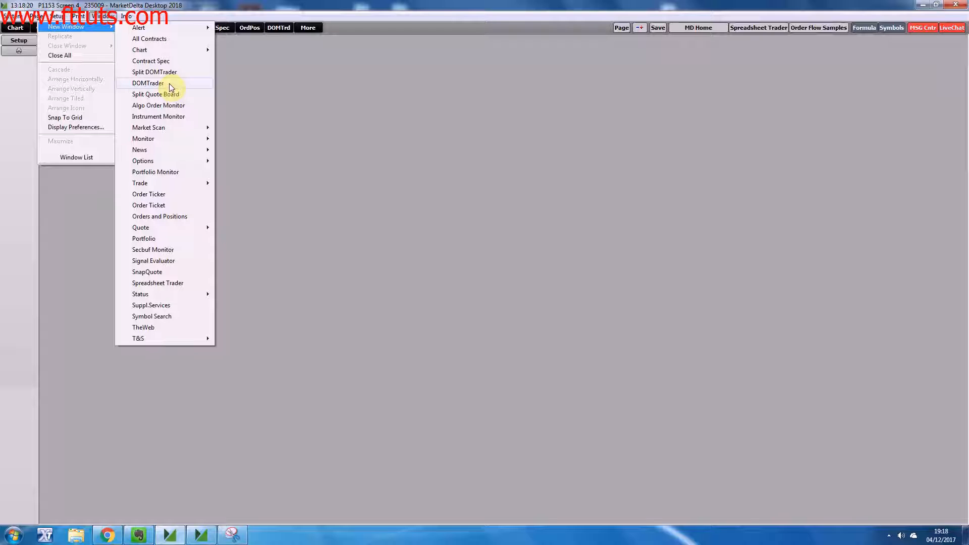
pyautogui.moveTo(163, 164)
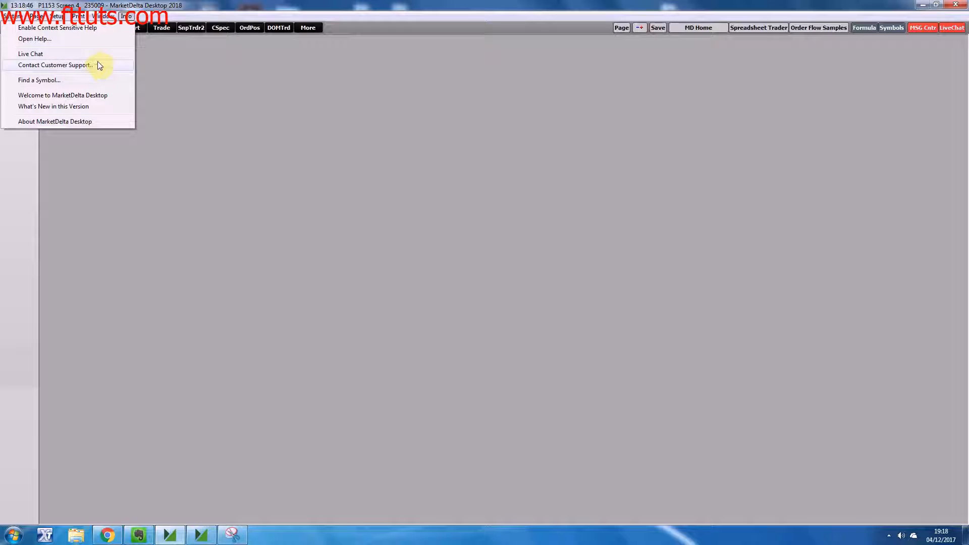
# Step: Search the symbols for "comex", filter the results to the COMEX exchange, and select the P.US.GC Gold row
pyautogui.click(75, 80)
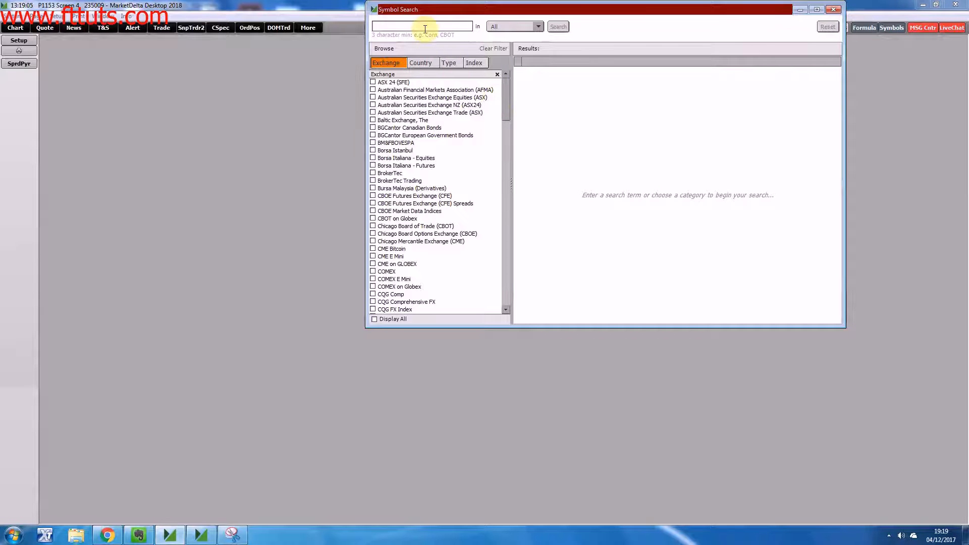
pyautogui.write('comex')
pyautogui.press('Return')
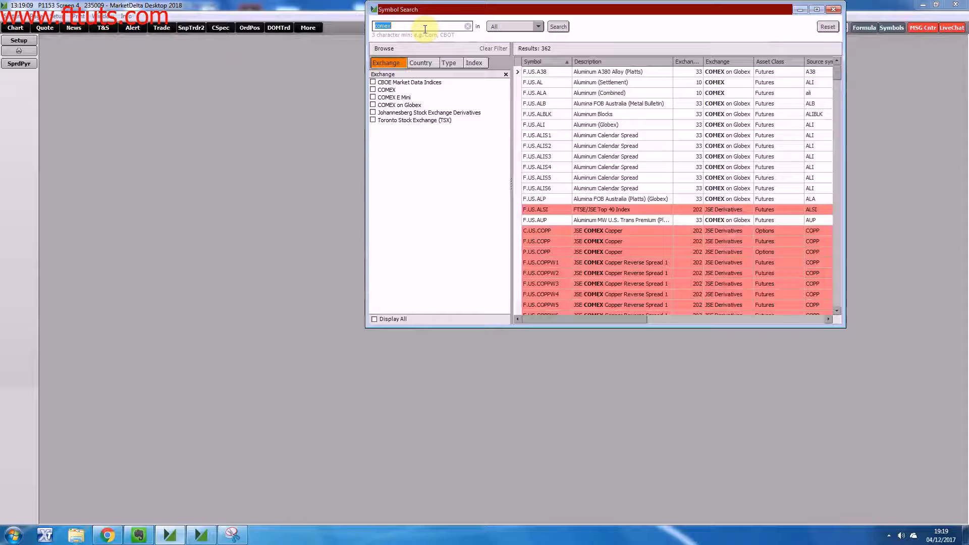
pyautogui.click(373, 89)
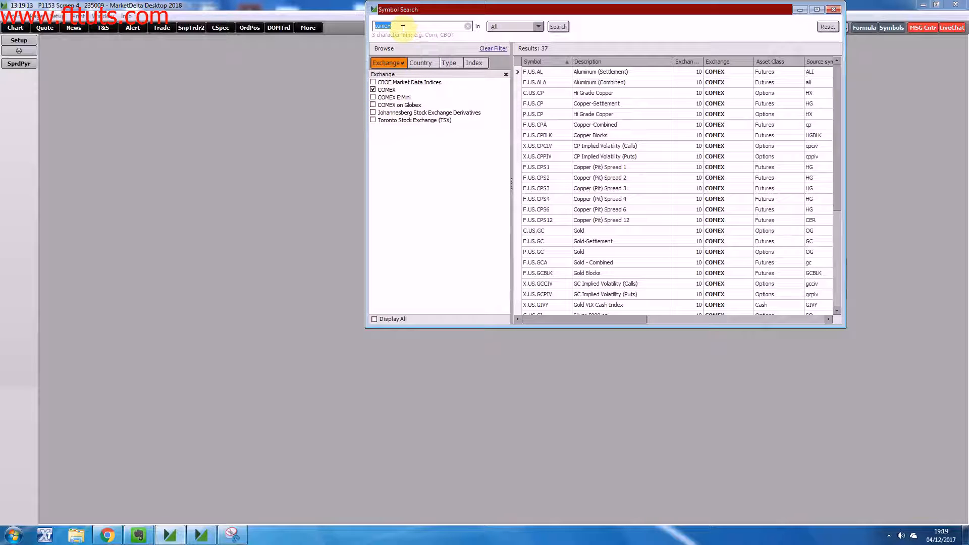
pyautogui.click(579, 252)
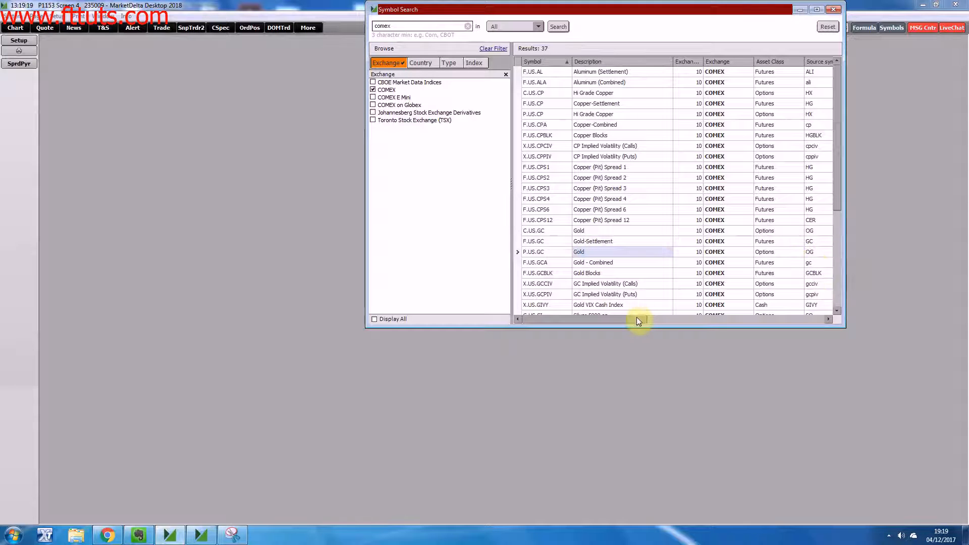
pyautogui.moveTo(633, 318)
pyautogui.mouseDown()
pyautogui.moveTo(702, 316)
pyautogui.moveTo(623, 314)
pyautogui.mouseUp()
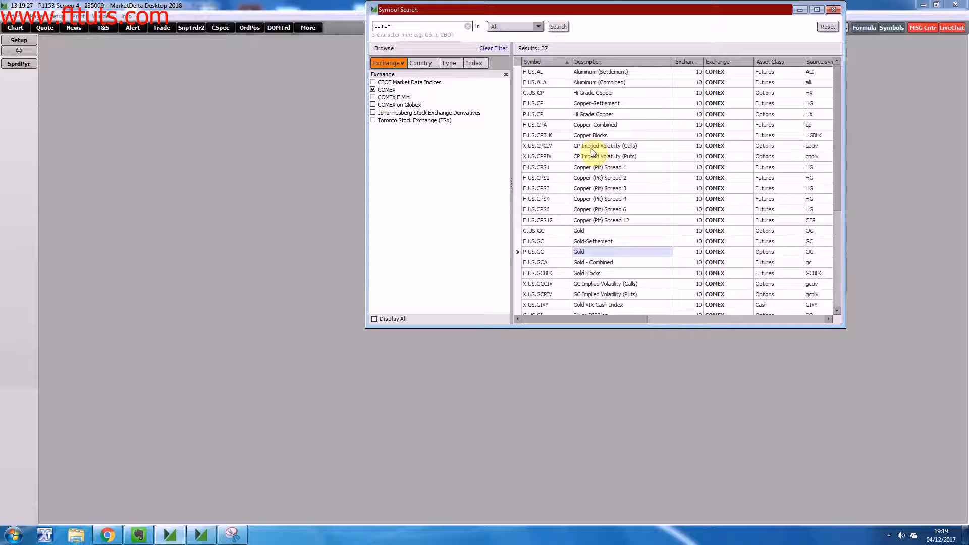
# Step: Switch to the Evernote course note and highlight the listed symbols for EURUSD, GBPUSD, Gold, Emini S&P500 and WTI Oil in turn
pyautogui.click(139, 535)
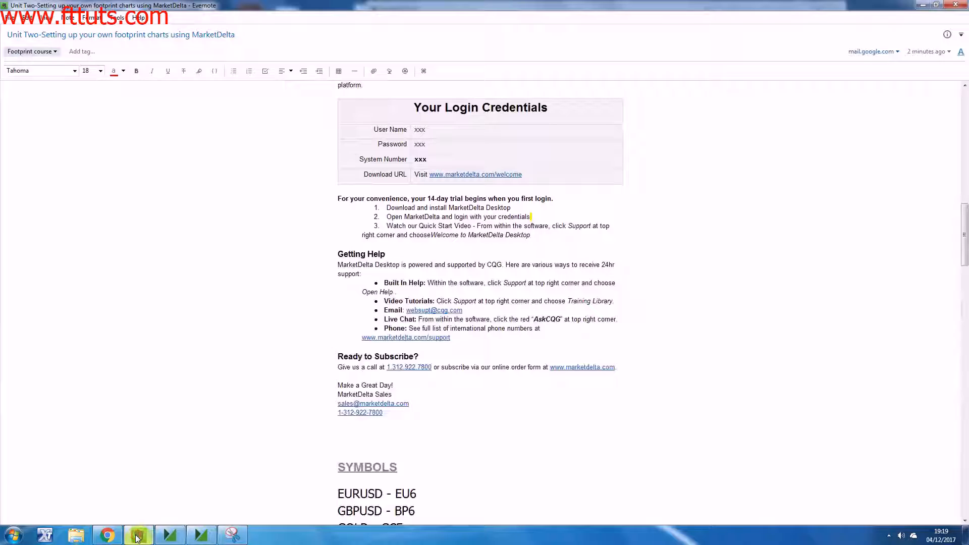
pyautogui.scroll(-3, 387, 456)
pyautogui.scroll(-6, 424, 430)
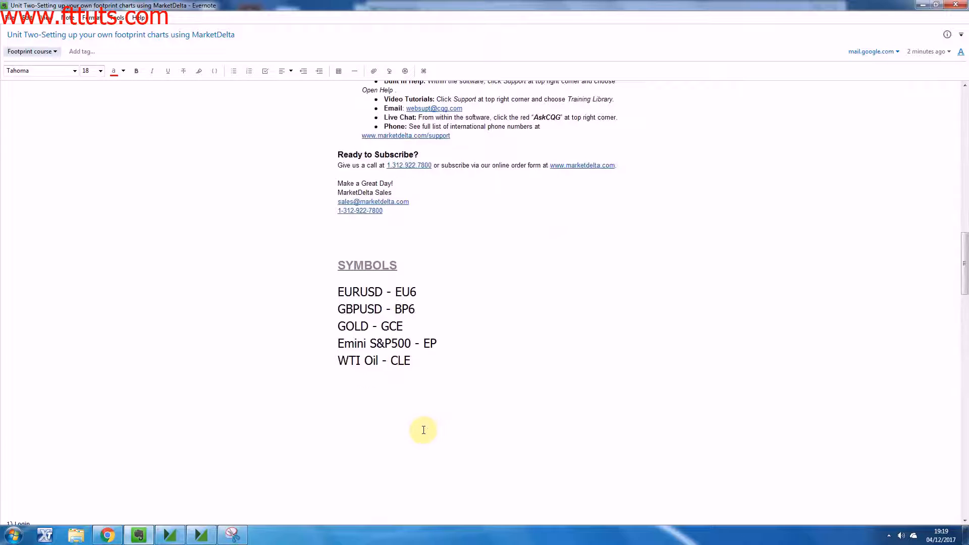
pyautogui.scroll(3, 441, 375)
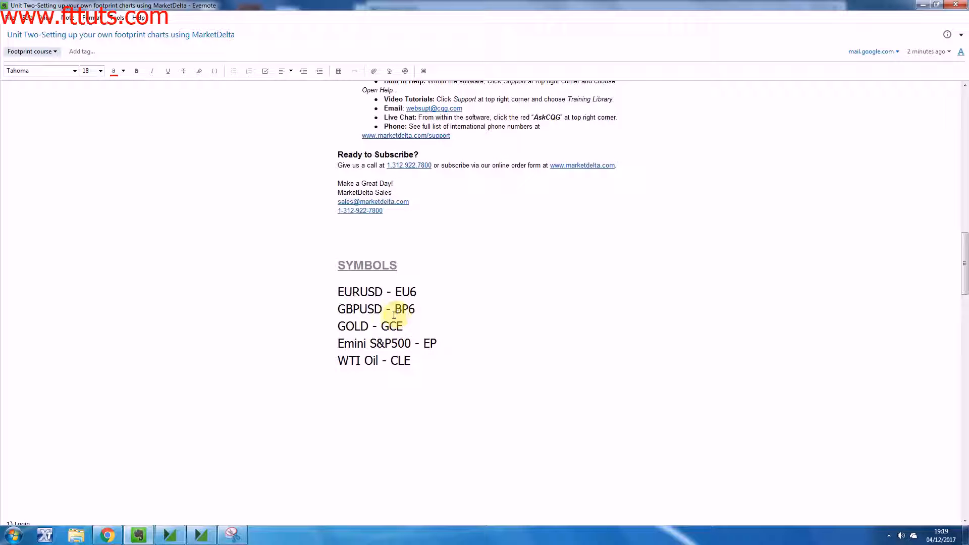
pyautogui.moveTo(339, 292); pyautogui.dragTo(426, 292)
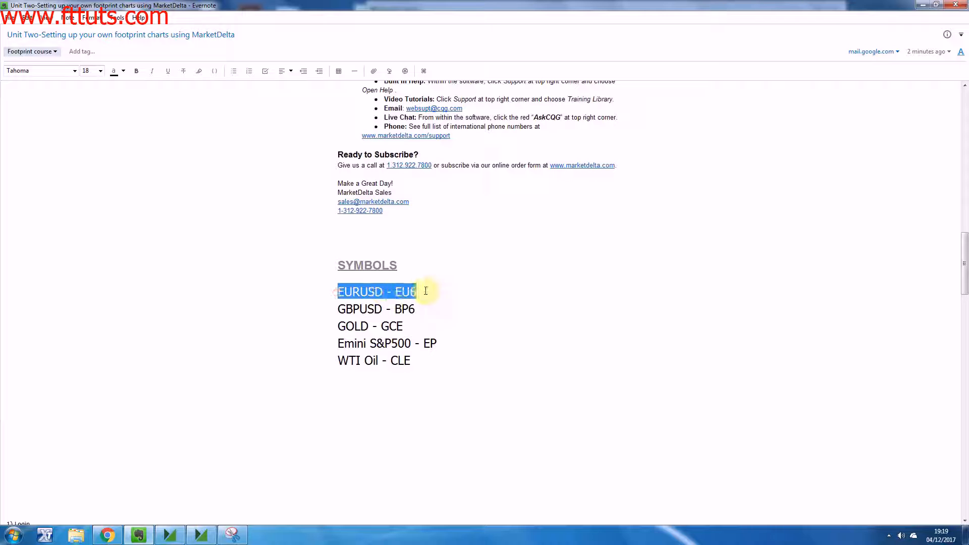
pyautogui.moveTo(337, 310); pyautogui.dragTo(423, 311)
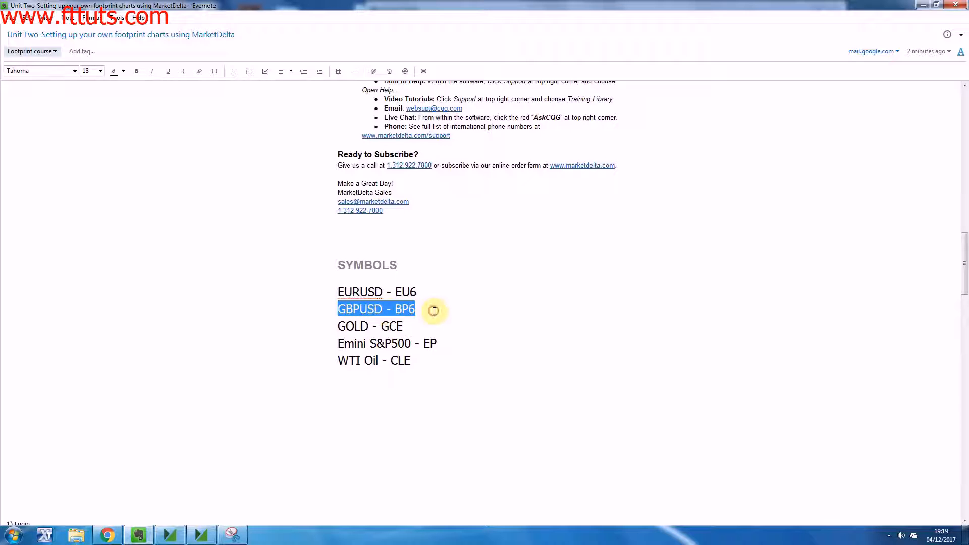
pyautogui.moveTo(329, 329); pyautogui.dragTo(428, 336)
pyautogui.moveTo(333, 346); pyautogui.dragTo(443, 344)
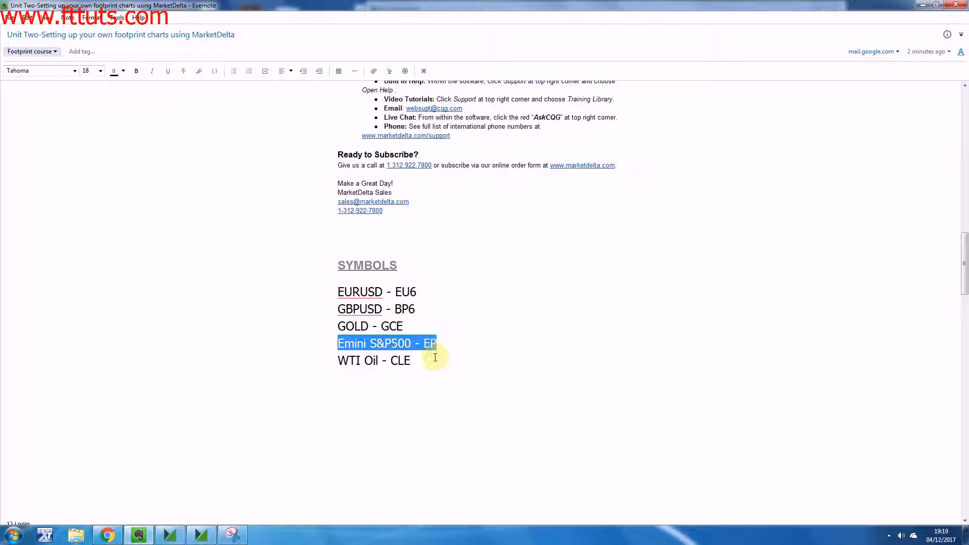
pyautogui.moveTo(331, 367); pyautogui.dragTo(429, 368)
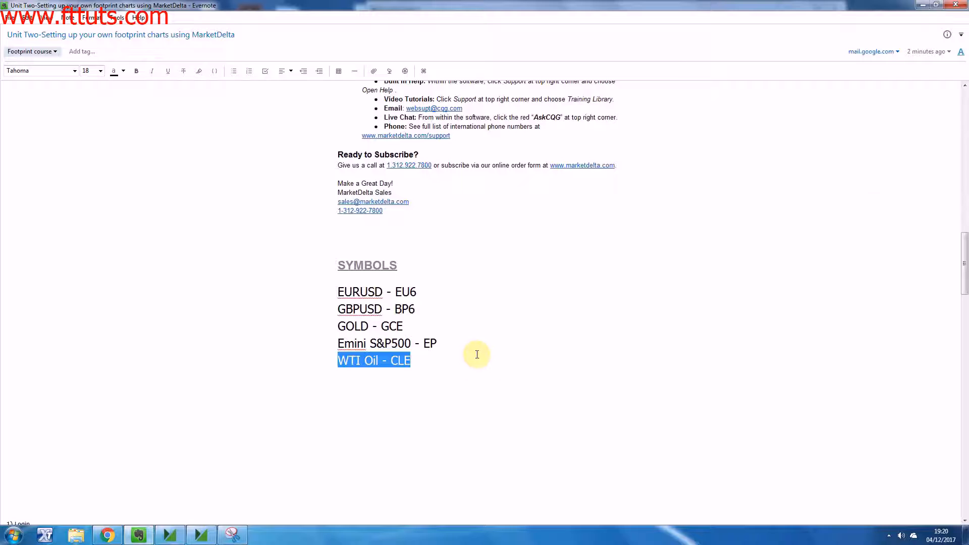
# Step: Return to MarketDelta Desktop and close the Symbol Search window
pyautogui.click(923, 5)
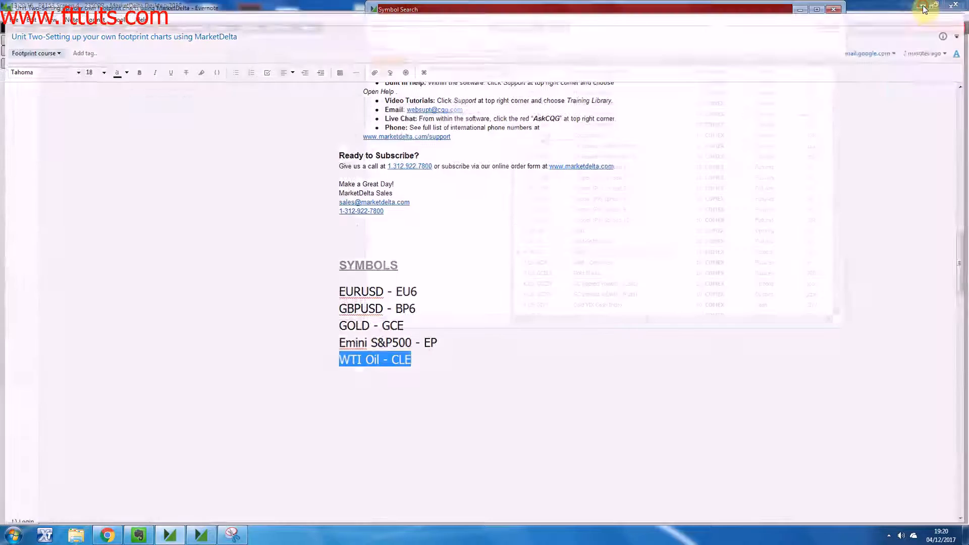
pyautogui.click(833, 9)
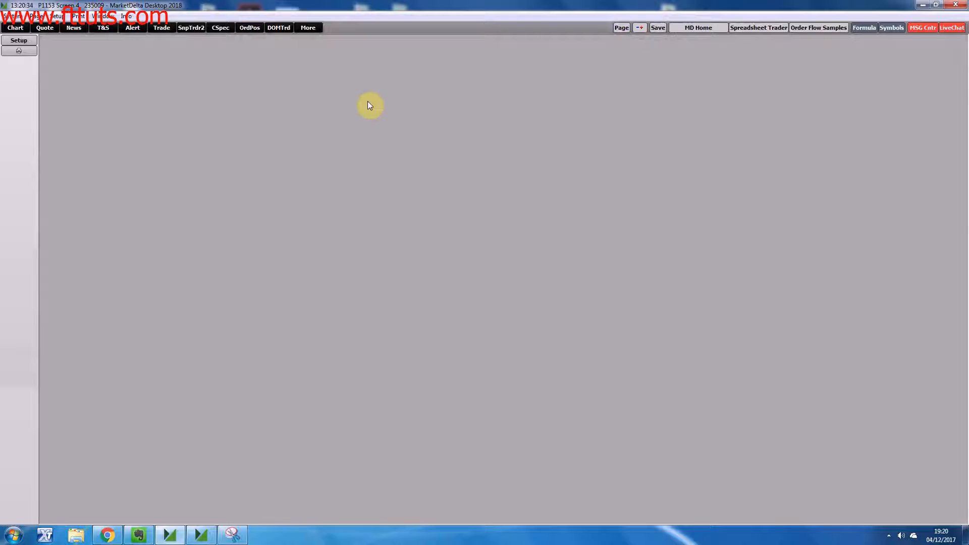
# Step: Open a new candlestick chart window for the E-Mini S&P 500 and compress its price scale
pyautogui.click(106, 16)
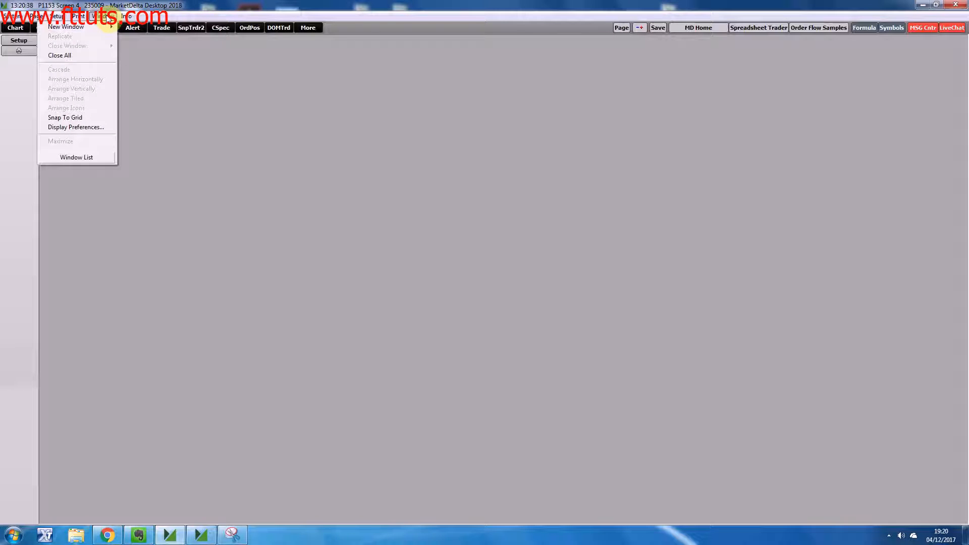
pyautogui.moveTo(102, 29)
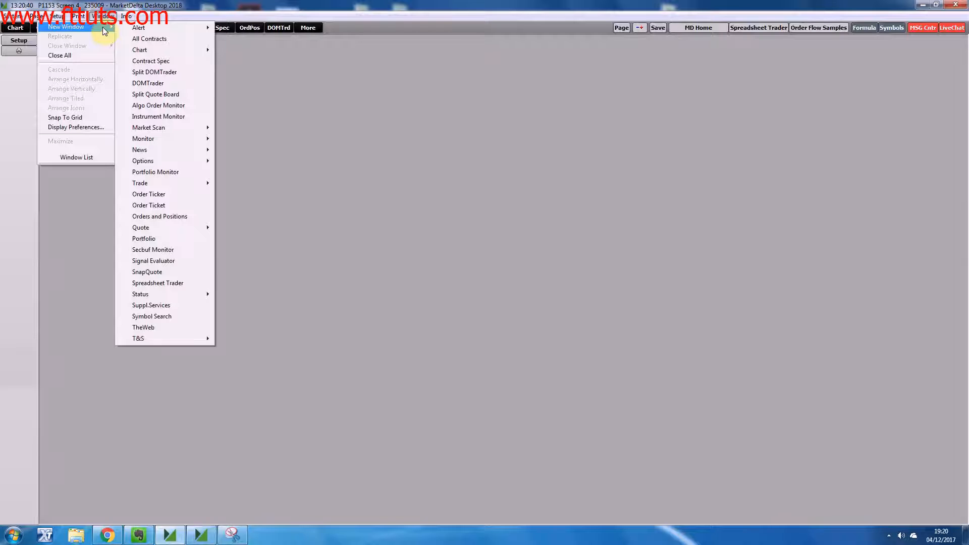
pyautogui.moveTo(182, 56)
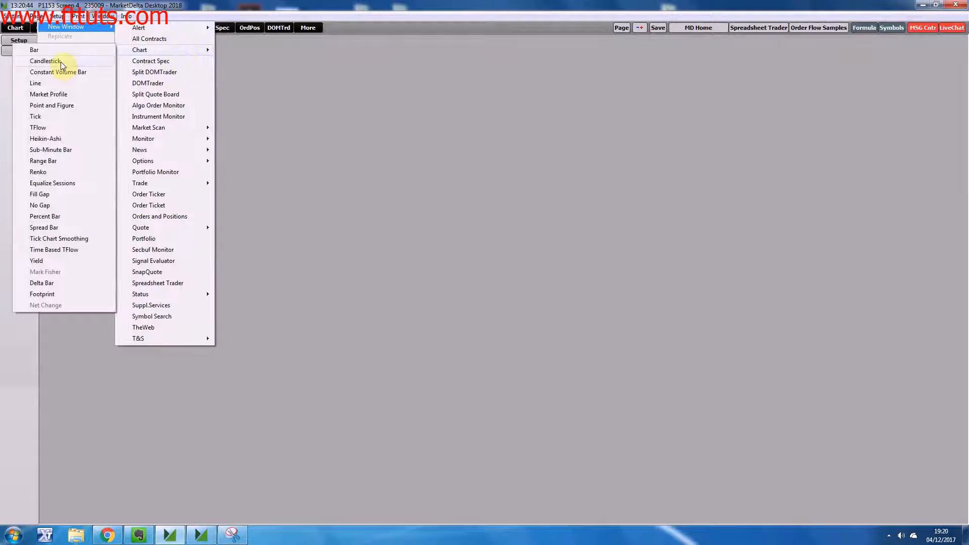
pyautogui.click(60, 62)
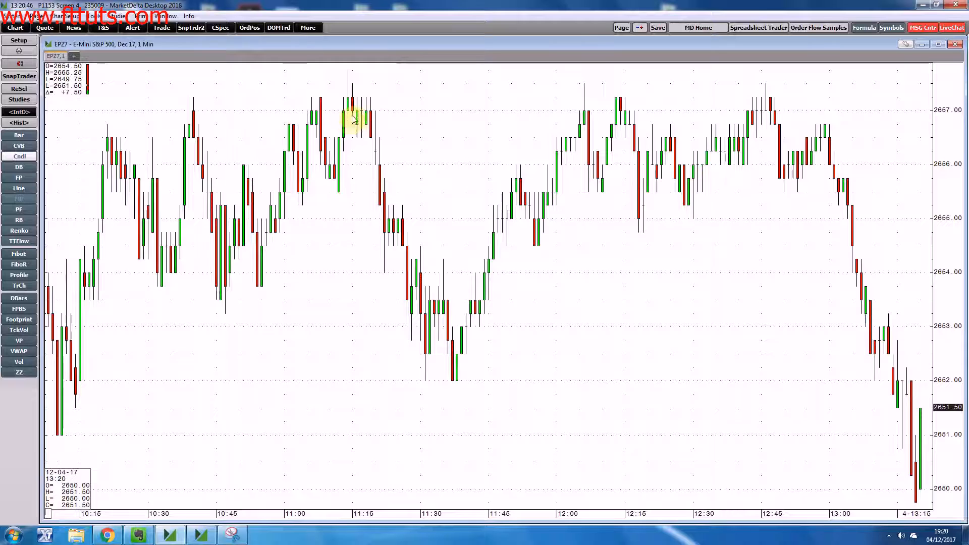
pyautogui.moveTo(947, 176); pyautogui.dragTo(949, 325)
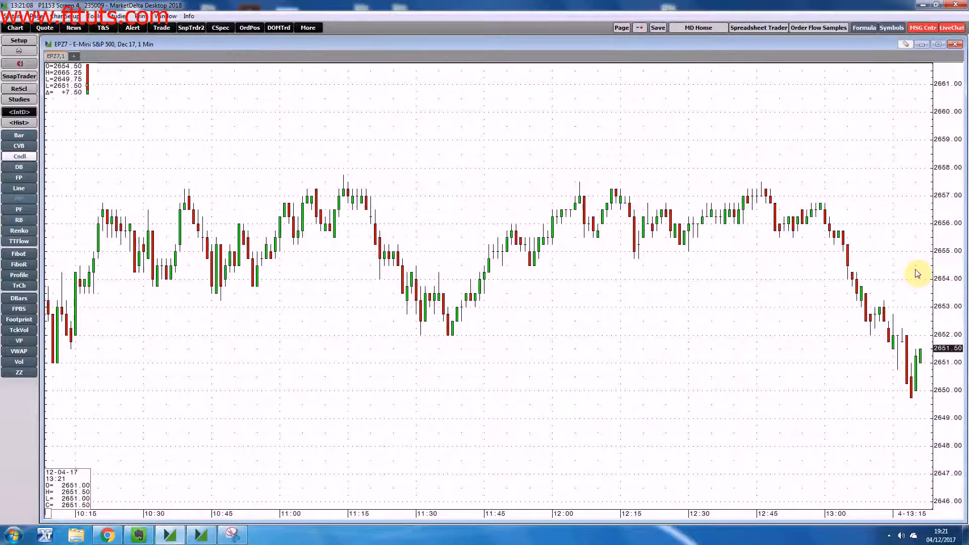
pyautogui.moveTo(937, 190); pyautogui.dragTo(942, 244)
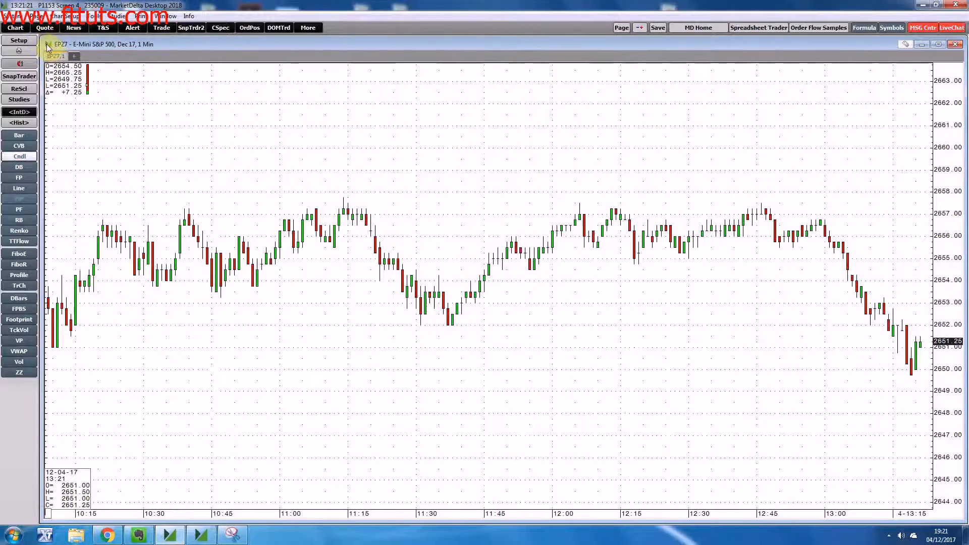
# Step: Replicate the E-Mini S&P 500 chart, move the copy out of the page, and close that copy
pyautogui.click(49, 46)
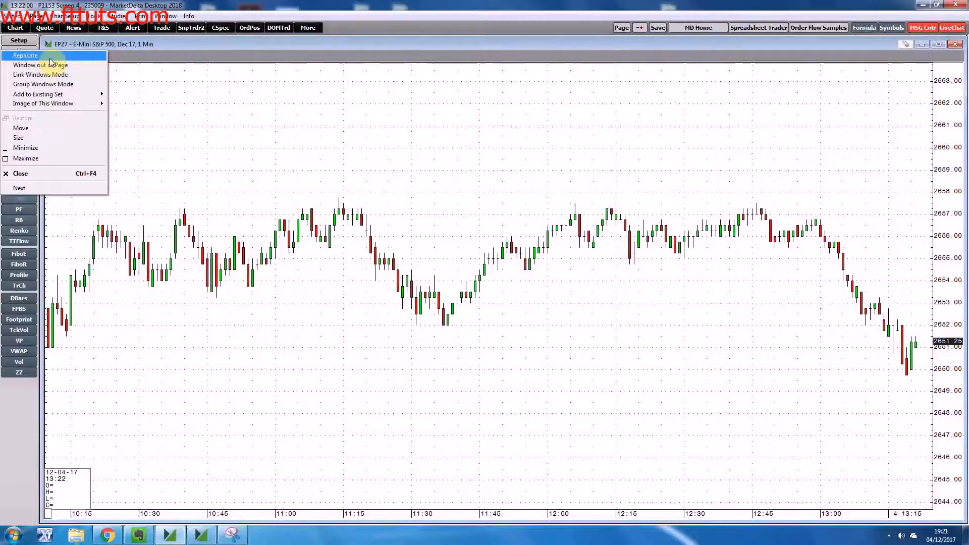
pyautogui.click(30, 57)
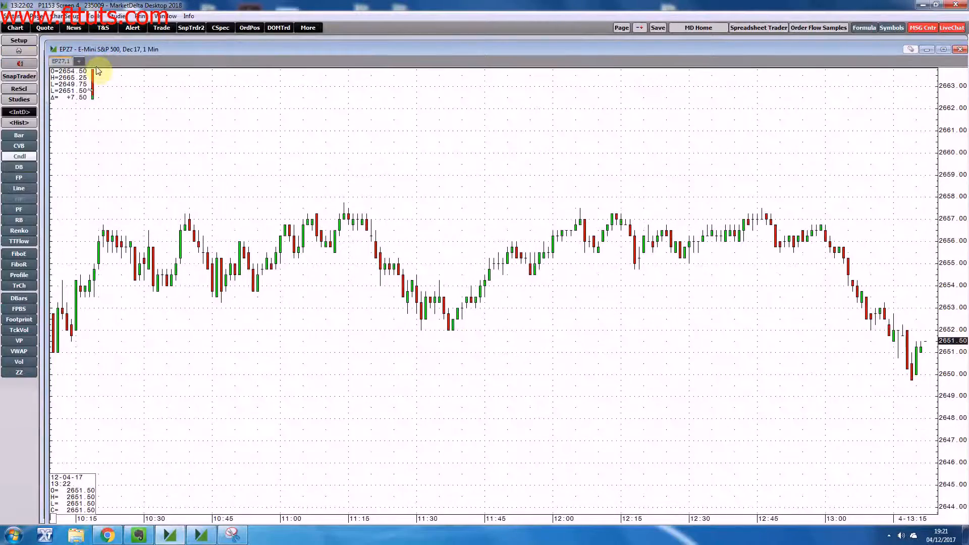
pyautogui.click(84, 45)
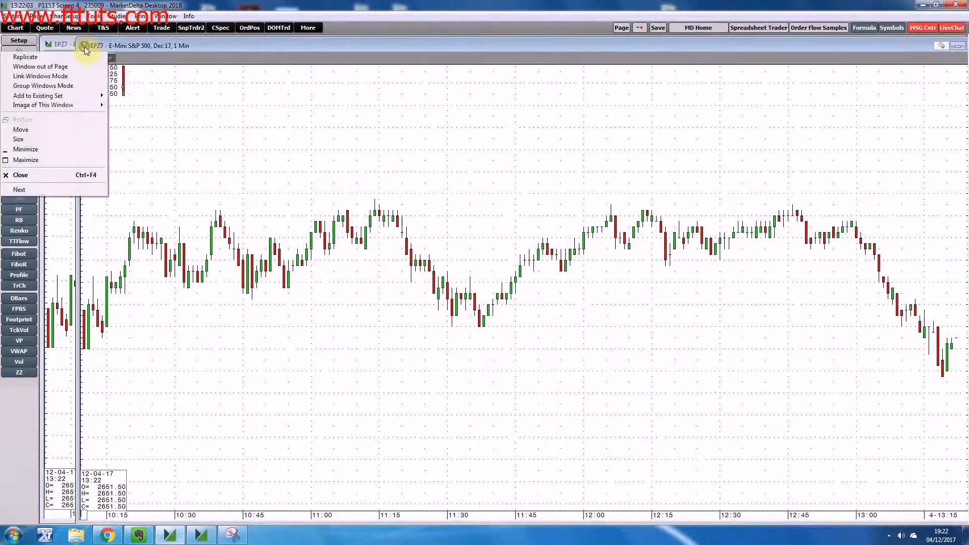
pyautogui.click(69, 69)
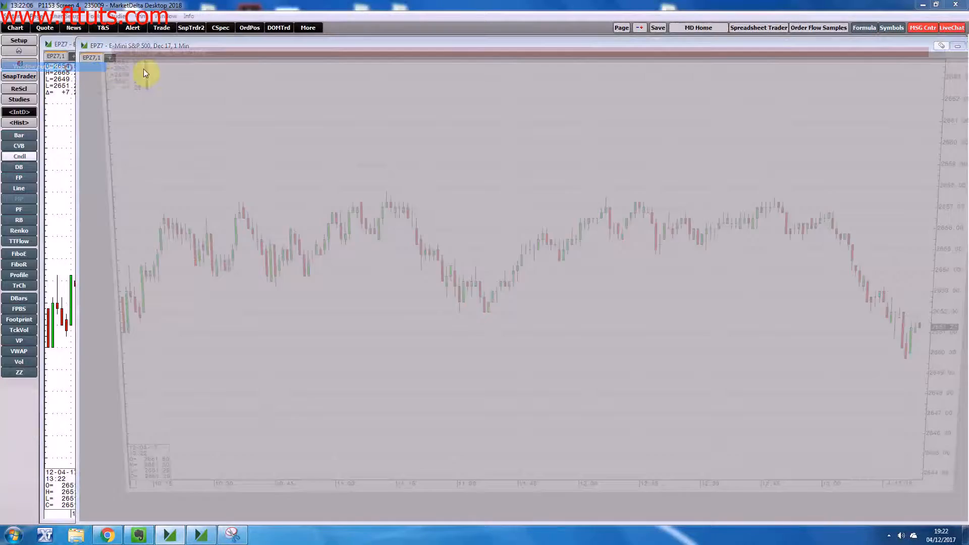
pyautogui.moveTo(121, 46); pyautogui.dragTo(79, 33)
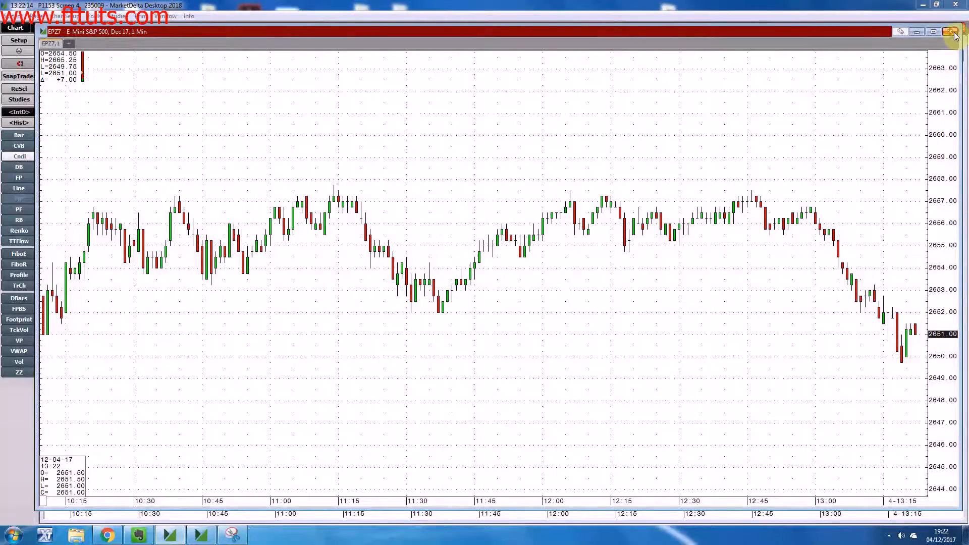
pyautogui.click(954, 33)
# Step: Examine the chart window's linking, grouping and Image of This Window options
pyautogui.click(52, 45)
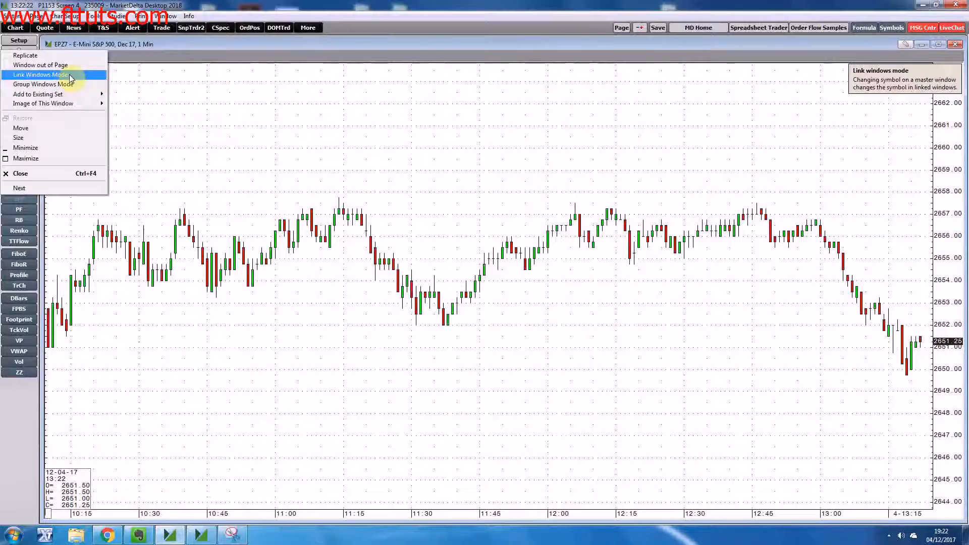
pyautogui.moveTo(68, 104)
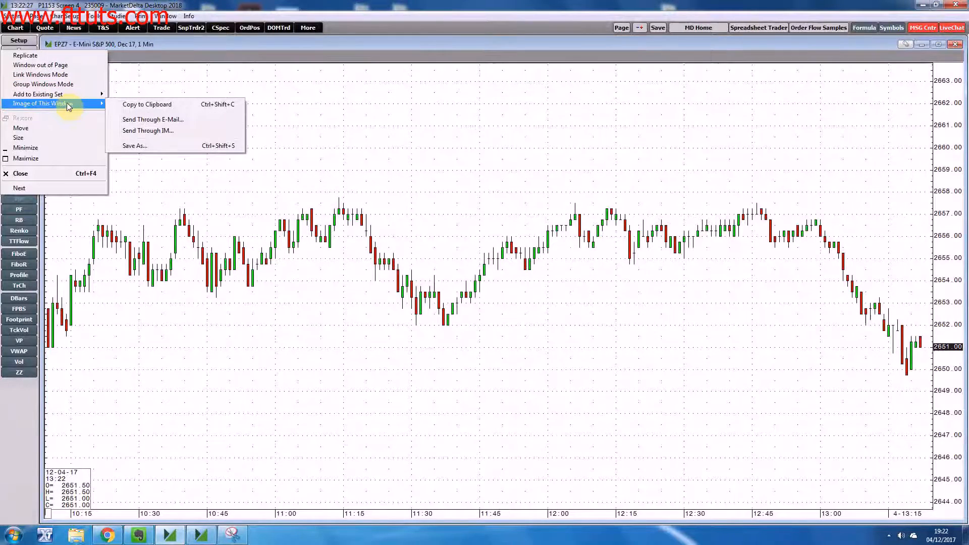
pyautogui.click(315, 153)
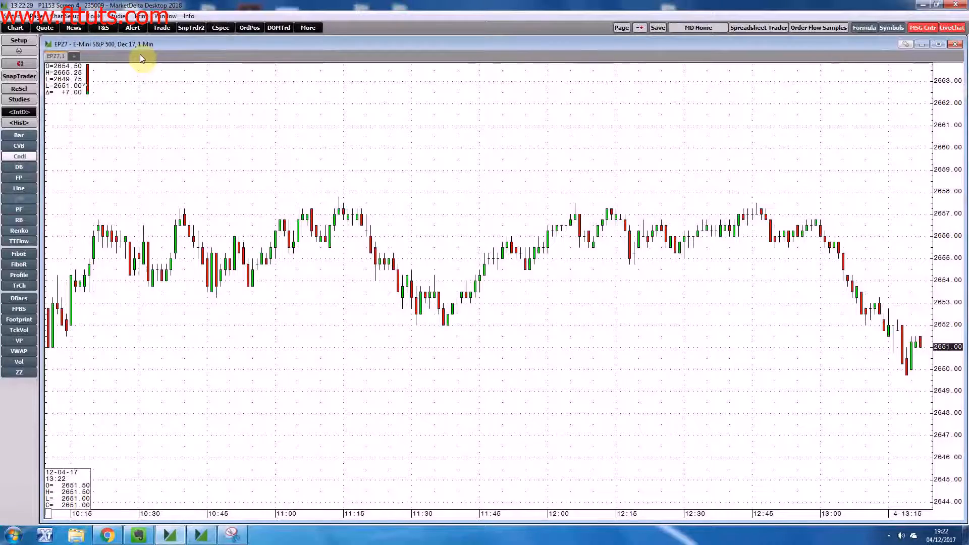
# Step: Try the Line and Tick chart types on the E-Mini S&P 500 chart and return it to Candlestick
pyautogui.rightClick(382, 46)
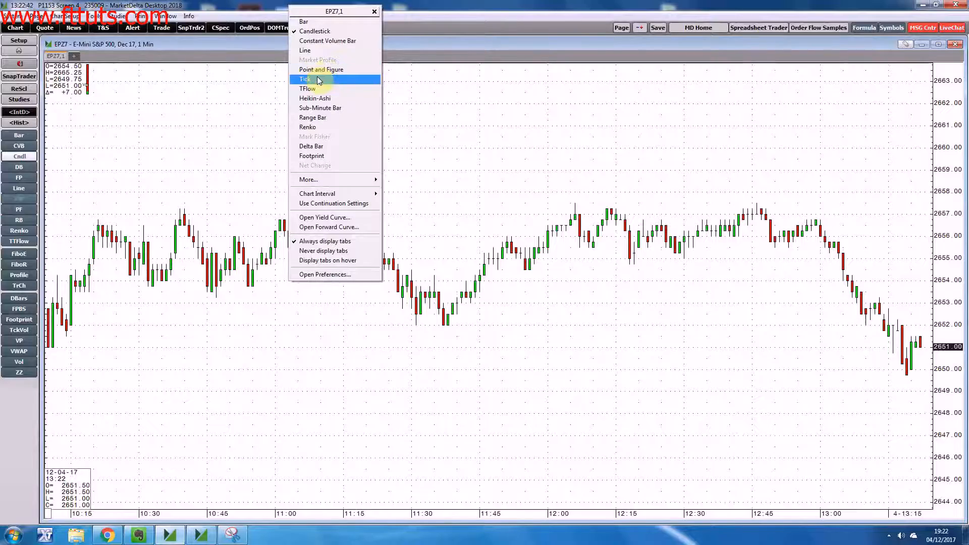
pyautogui.click(323, 50)
pyautogui.rightClick(395, 45)
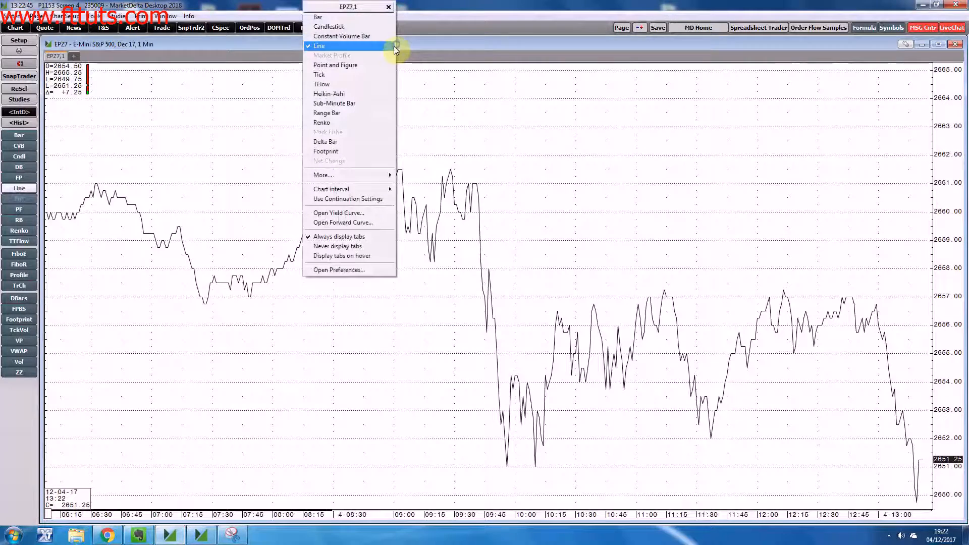
pyautogui.click(335, 76)
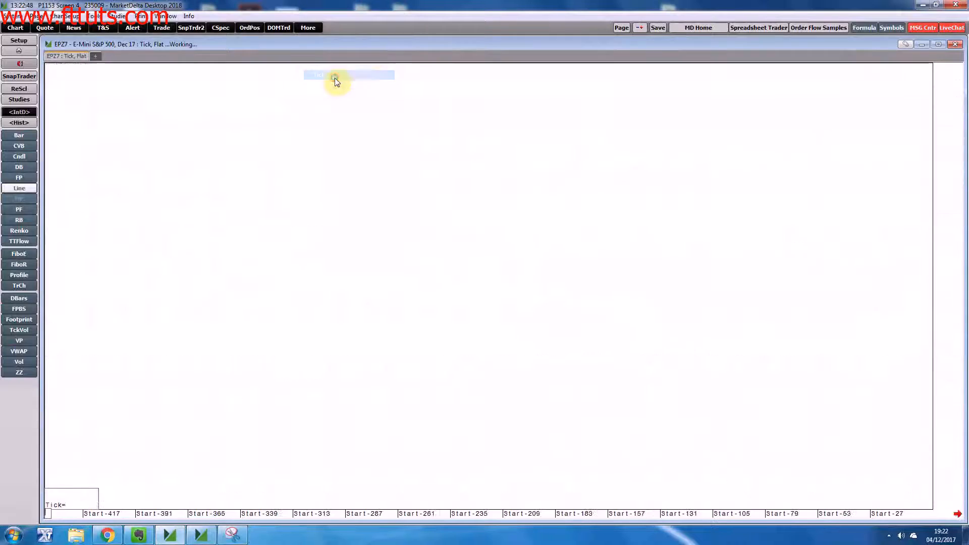
pyautogui.rightClick(357, 44)
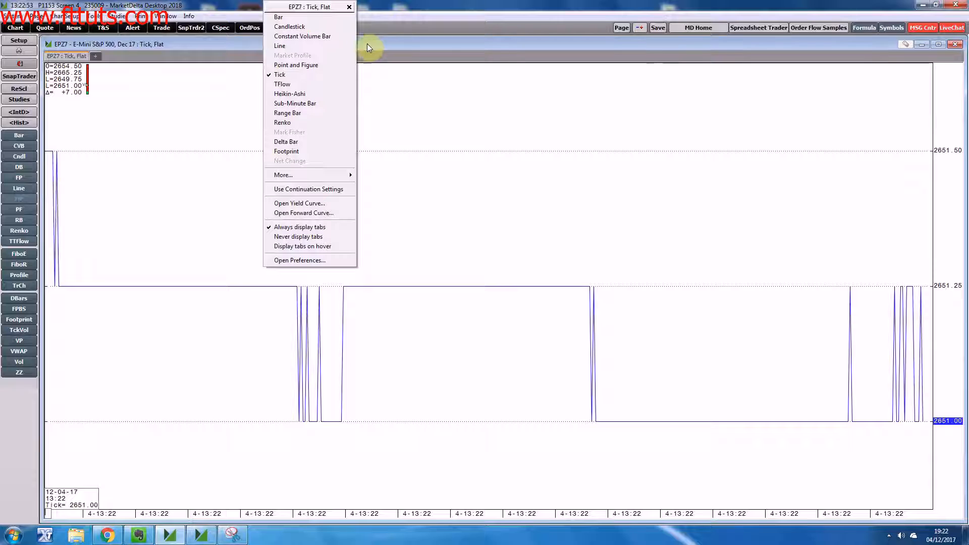
pyautogui.click(295, 29)
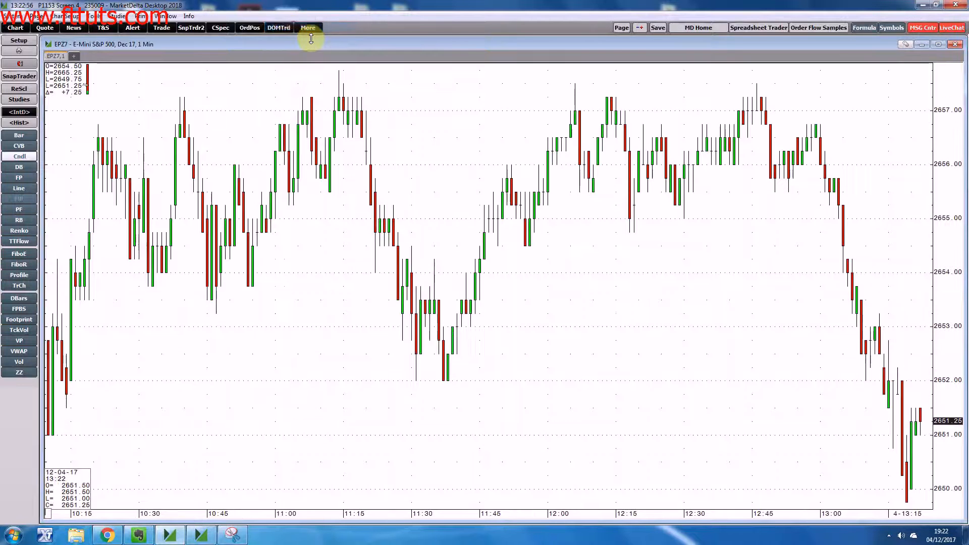
# Step: Set the candlestick chart's interval to 60 Min and enable Use Continuation Settings
pyautogui.rightClick(313, 44)
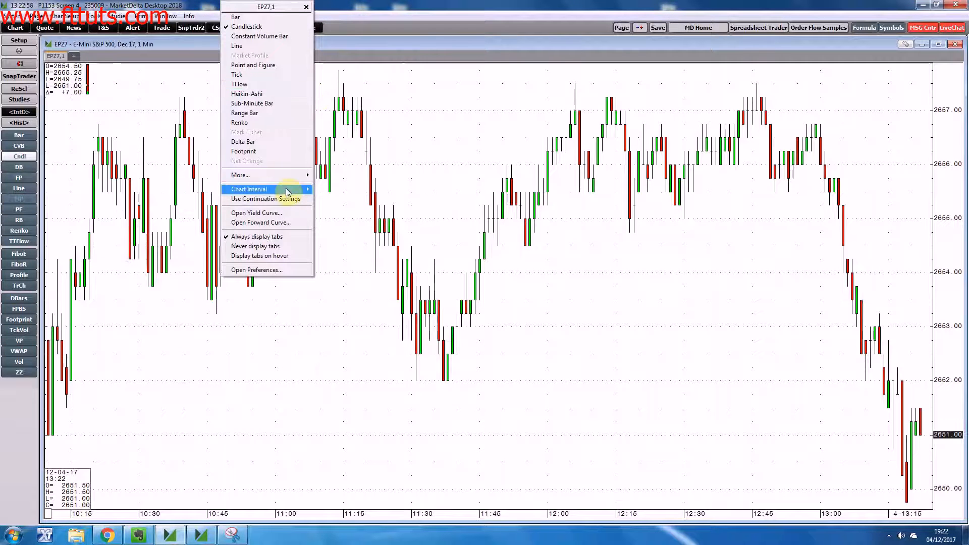
pyautogui.moveTo(287, 191)
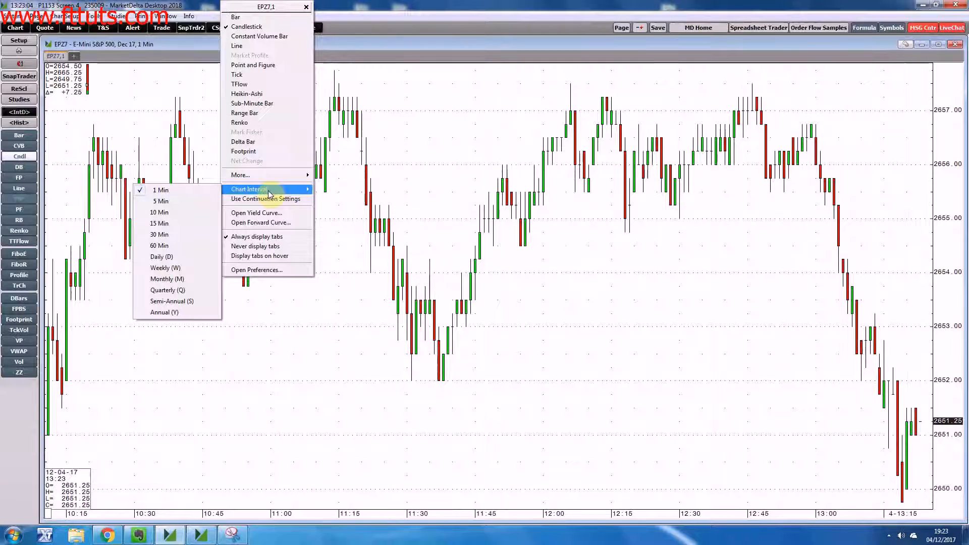
pyautogui.click(170, 249)
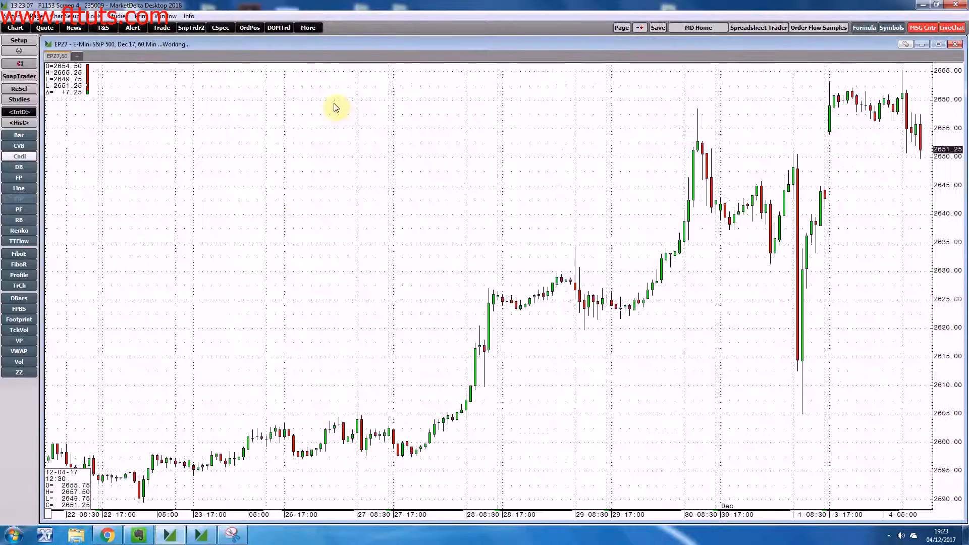
pyautogui.rightClick(340, 45)
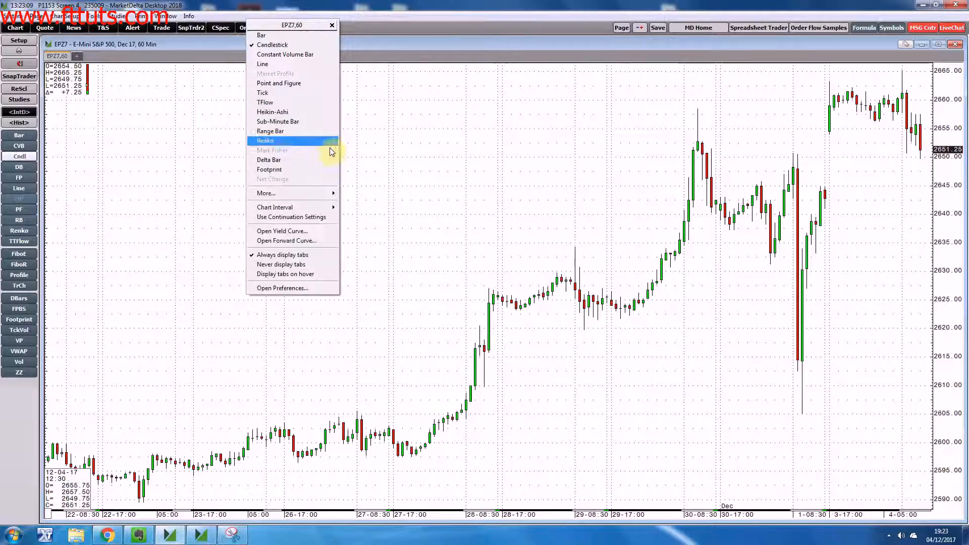
pyautogui.click(300, 219)
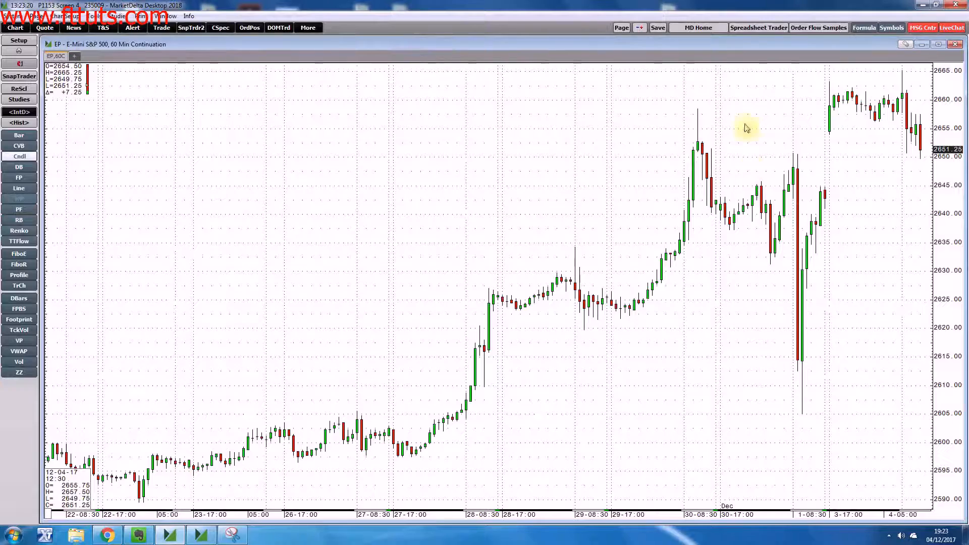
# Step: Review the chart preferences for continuation type and rollover, and look over the remaining chart options without changing anything
pyautogui.rightClick(422, 44)
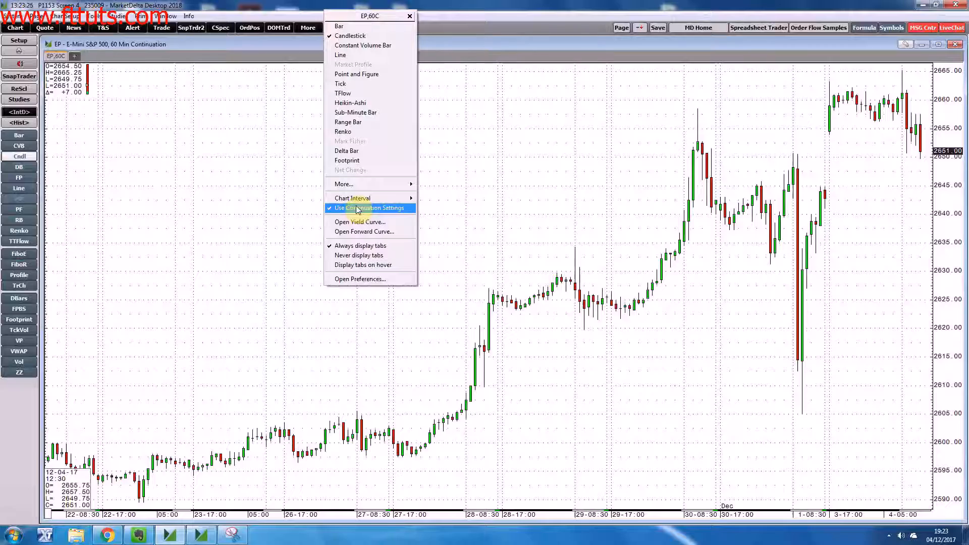
pyautogui.click(376, 280)
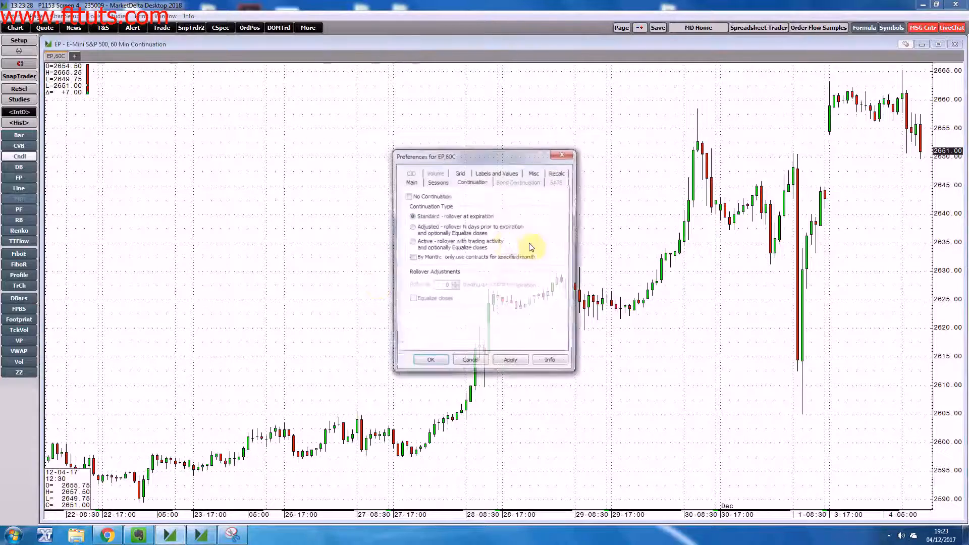
pyautogui.click(565, 154)
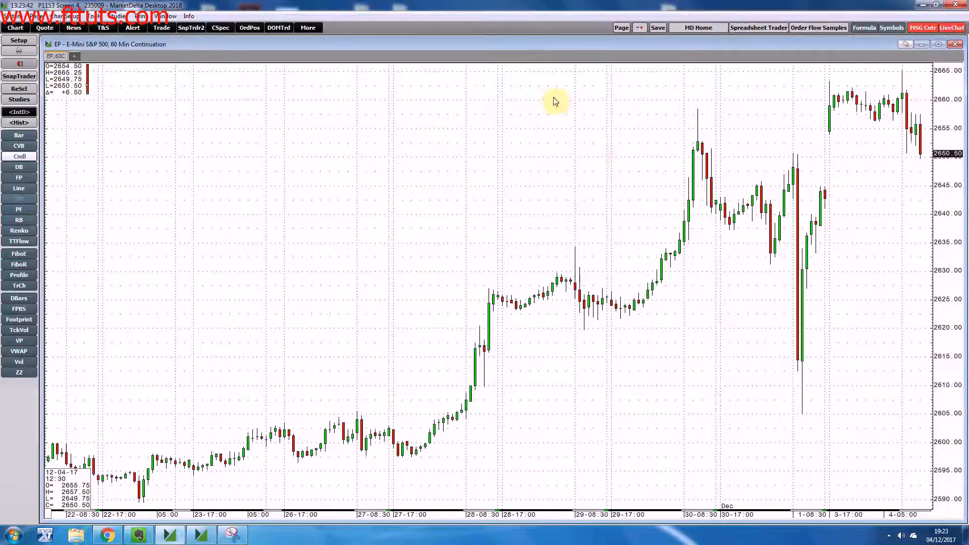
pyautogui.rightClick(497, 54)
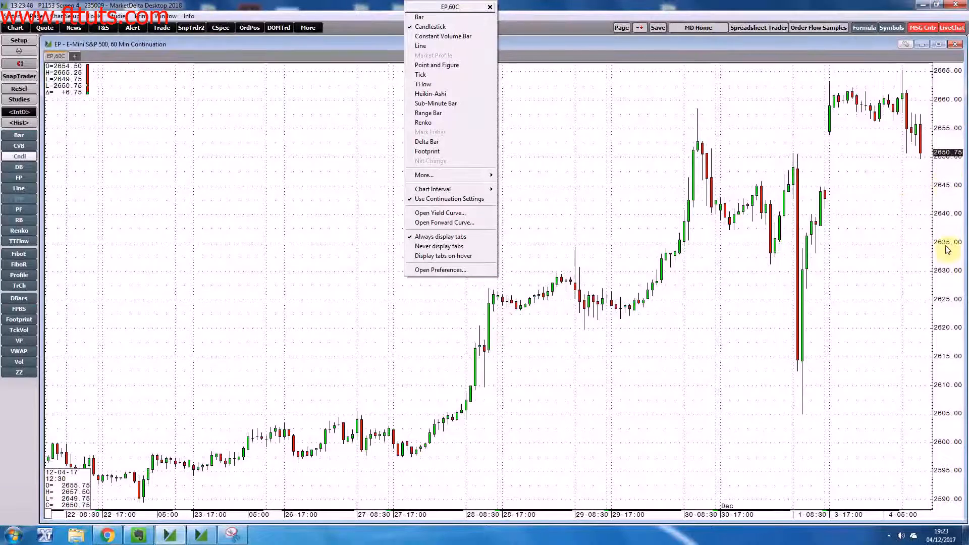
pyautogui.click(889, 223)
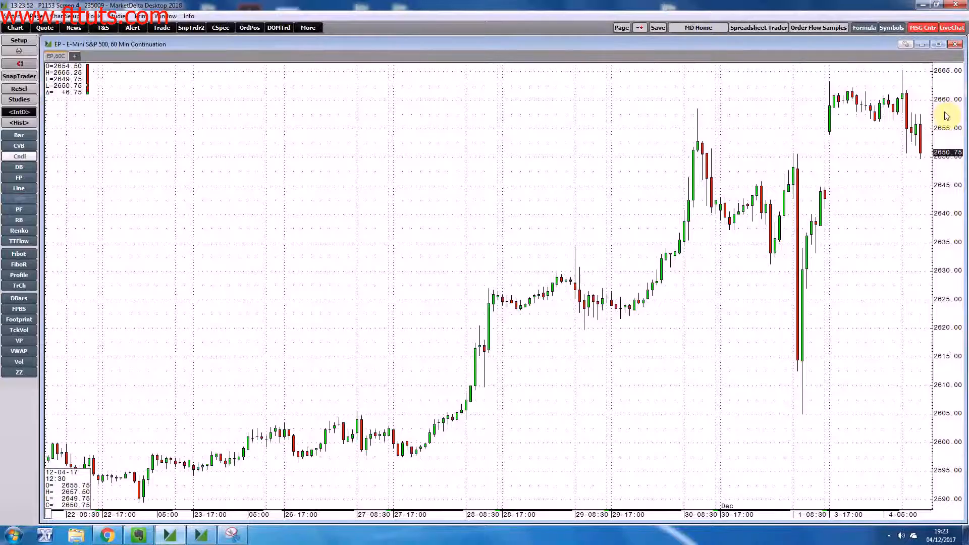
# Step: Rescale the 60-minute chart's price axis to fit a slightly wider price range, and examine the Price Scale options
pyautogui.moveTo(946, 116); pyautogui.dragTo(952, 289)
pyautogui.moveTo(960, 365); pyautogui.dragTo(949, 161)
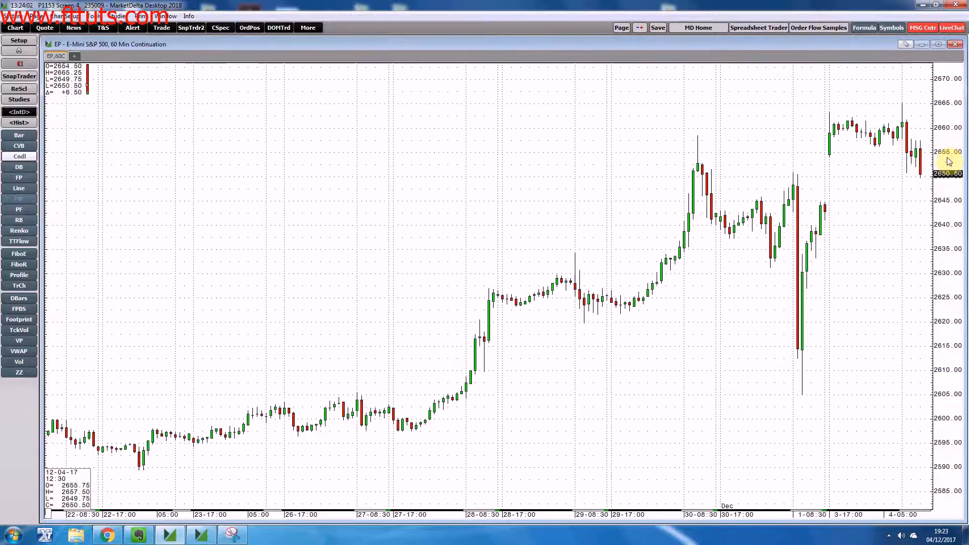
pyautogui.rightClick(949, 161)
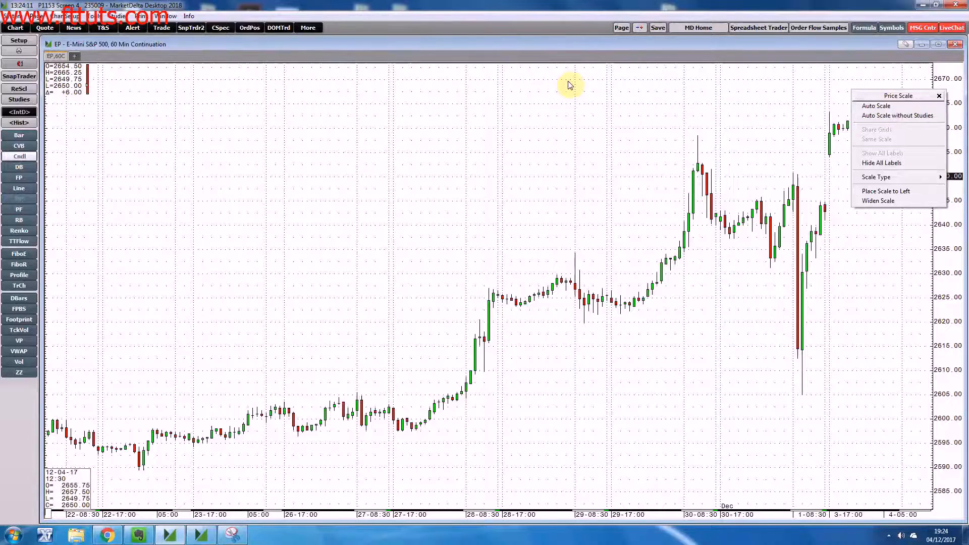
pyautogui.click(720, 112)
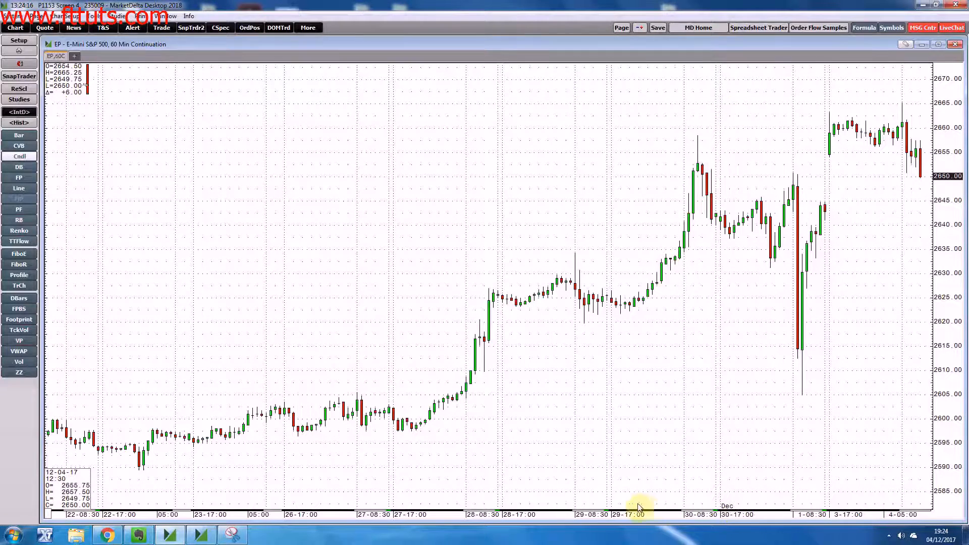
# Step: Examine the time axis options and the Go to Date calendar without applying any change to the chart
pyautogui.rightClick(644, 519)
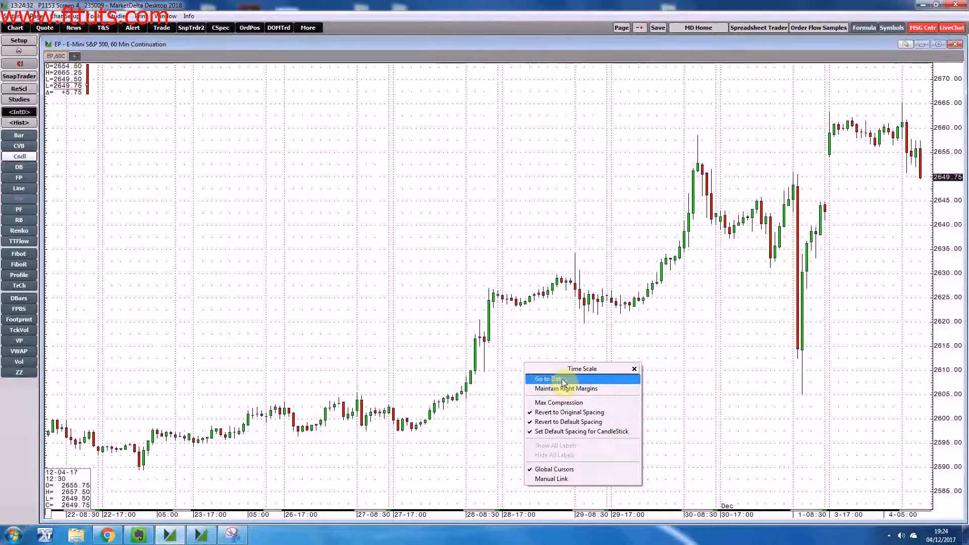
pyautogui.click(563, 382)
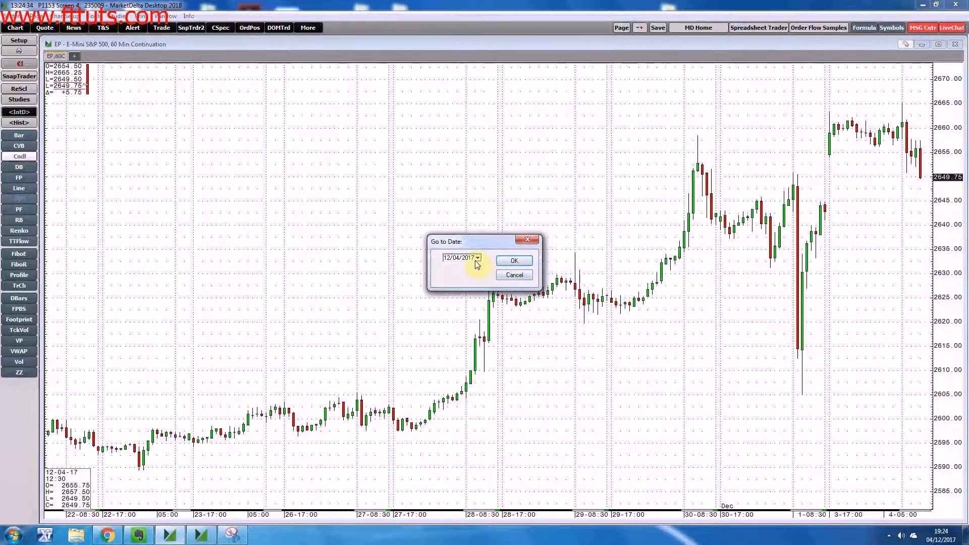
pyautogui.click(477, 258)
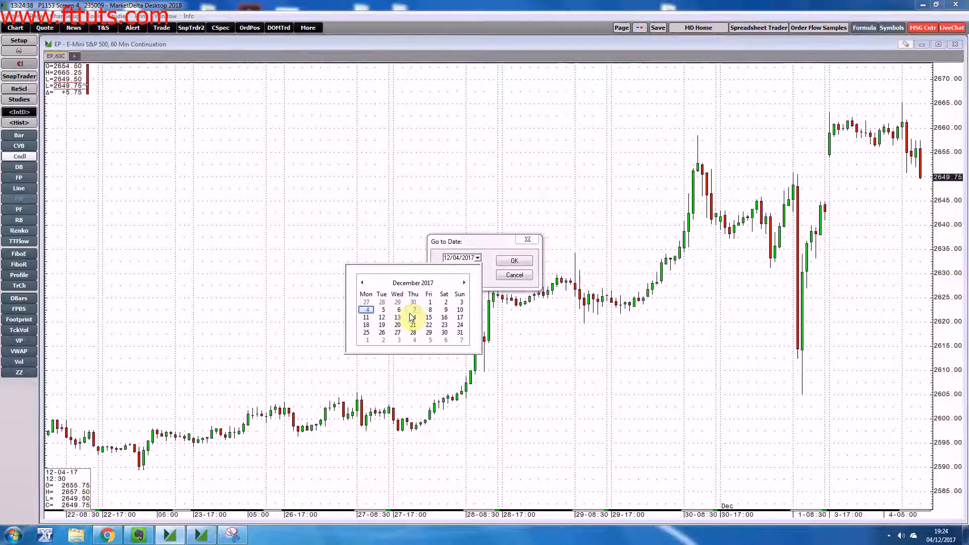
pyautogui.click(520, 278)
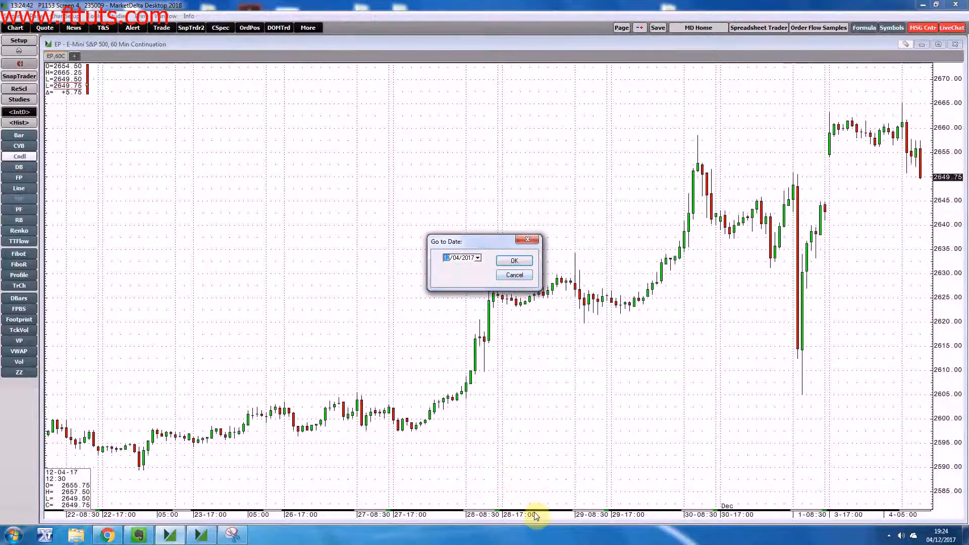
pyautogui.click(517, 275)
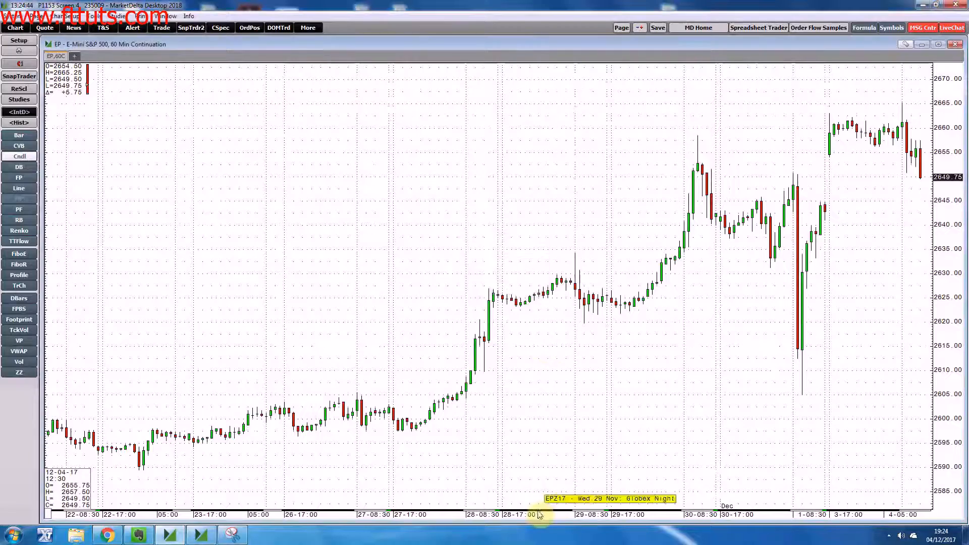
pyautogui.rightClick(538, 516)
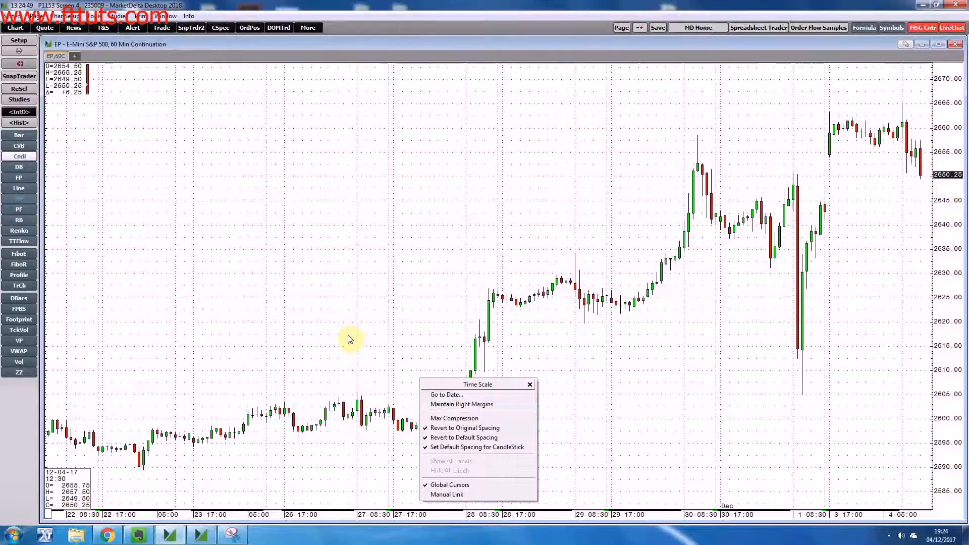
pyautogui.click(323, 350)
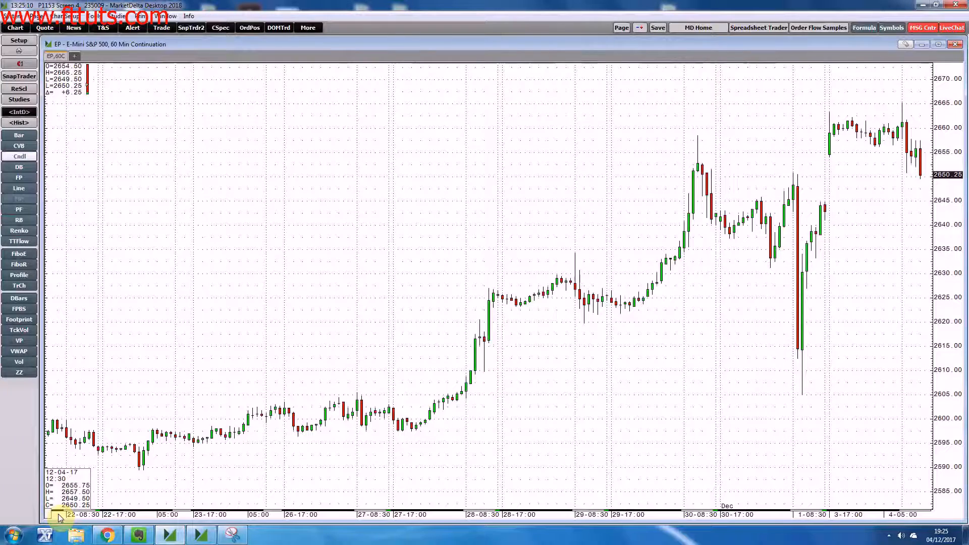
# Step: Switch the 60-minute chart's symbol to BP6 and widen the price range on its scale
pyautogui.write('BP6')
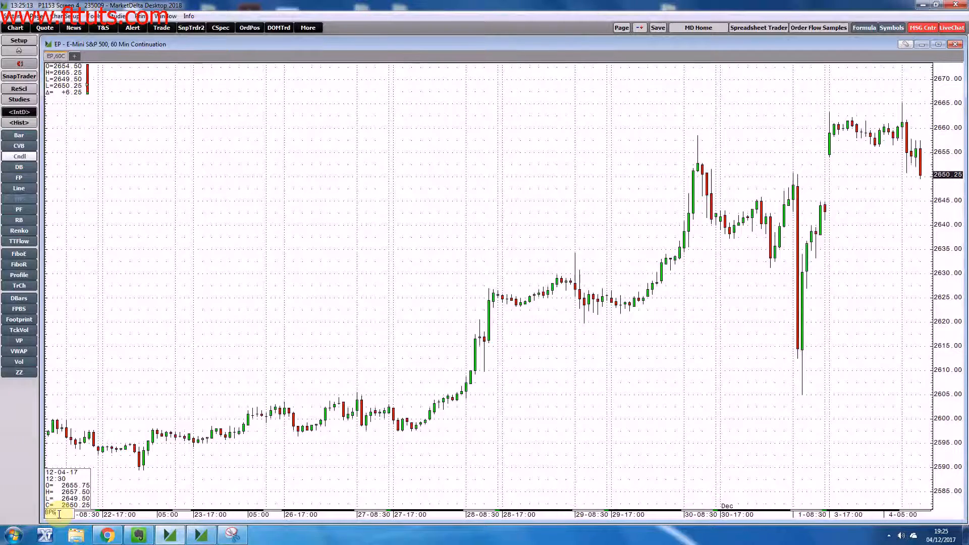
pyautogui.press('Return')
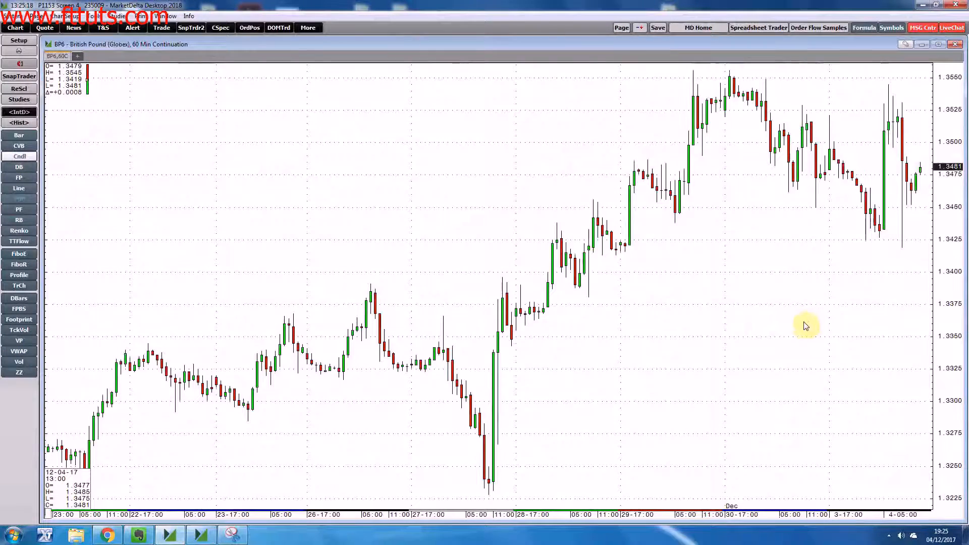
pyautogui.moveTo(947, 233); pyautogui.dragTo(951, 267)
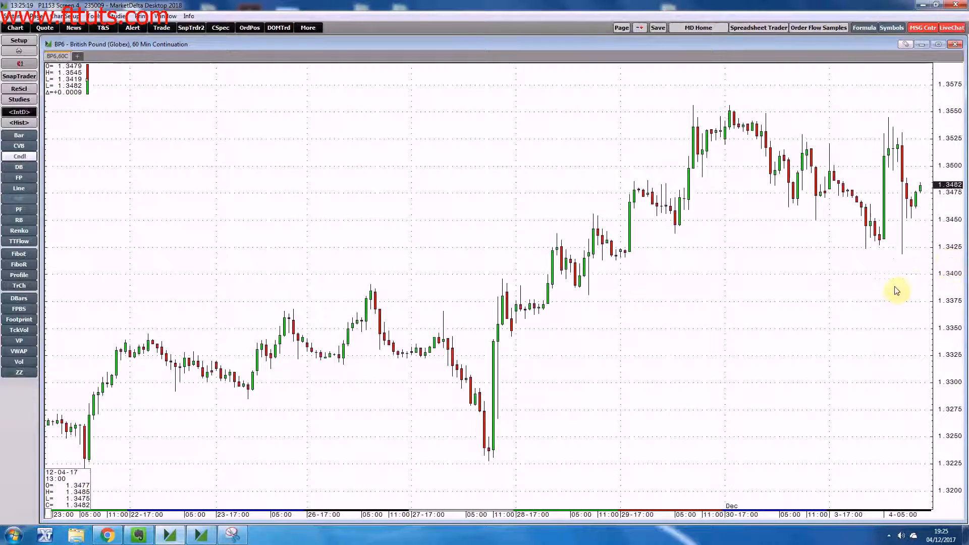
# Step: Switch the 60-minute chart's symbol to GCE, fit the price scale to a wider range and hide the daily value display
pyautogui.write('GCE,')
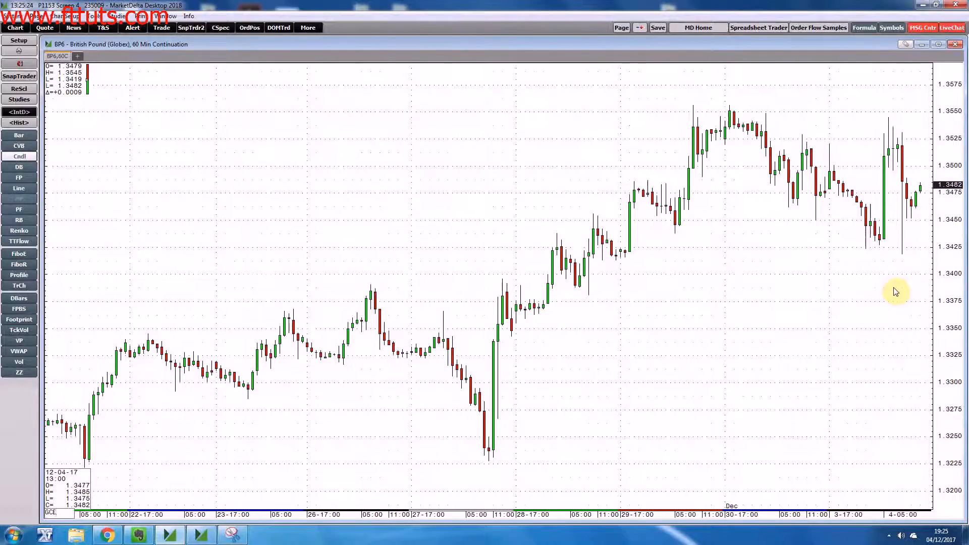
pyautogui.press('Return')
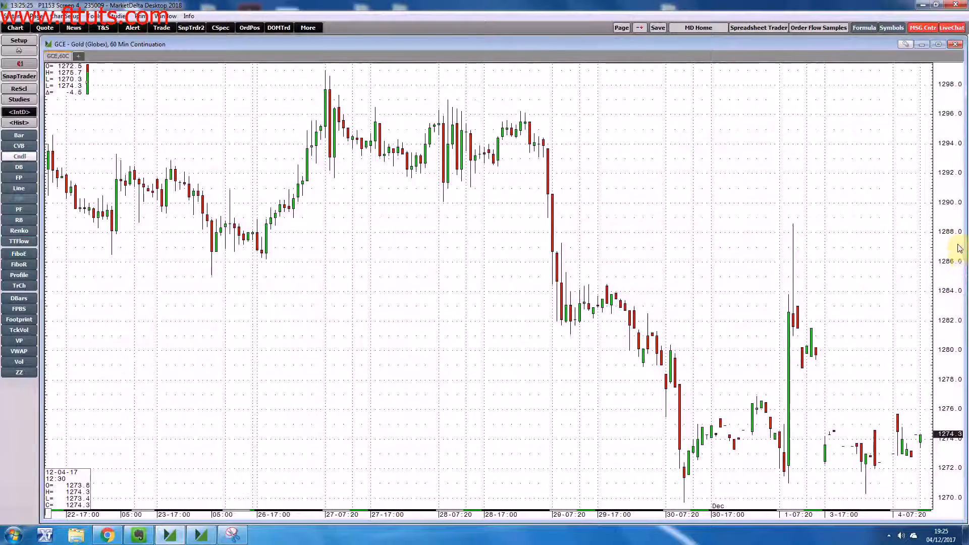
pyautogui.moveTo(957, 260); pyautogui.dragTo(949, 355)
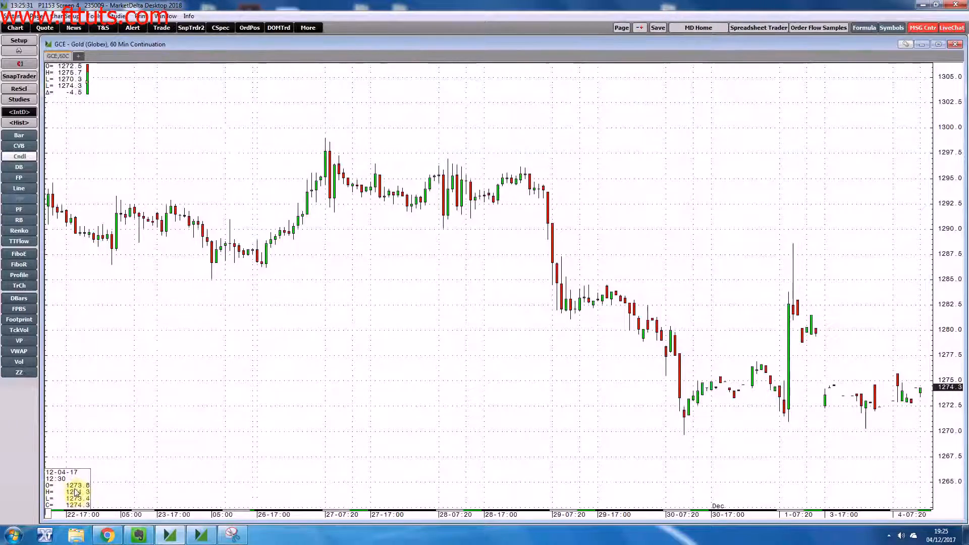
pyautogui.rightClick(74, 81)
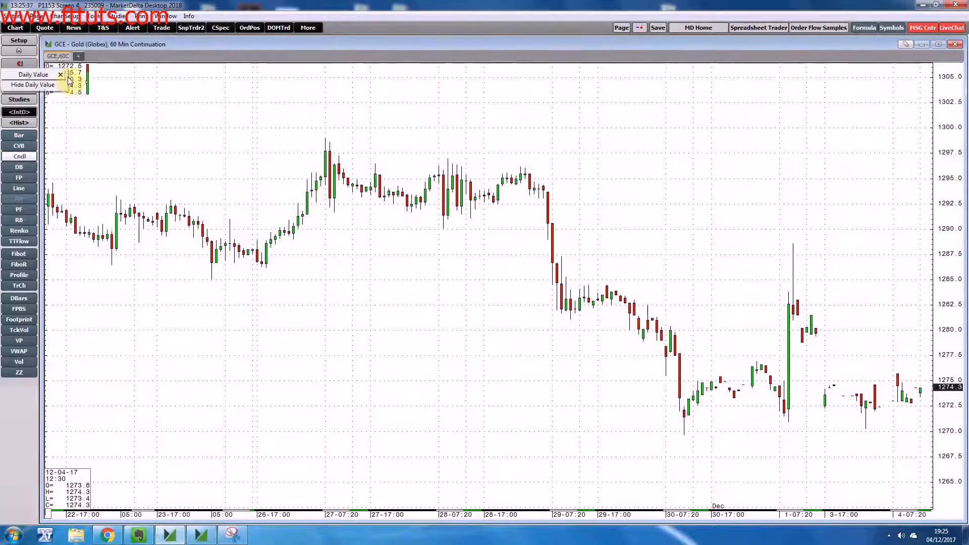
pyautogui.click(41, 85)
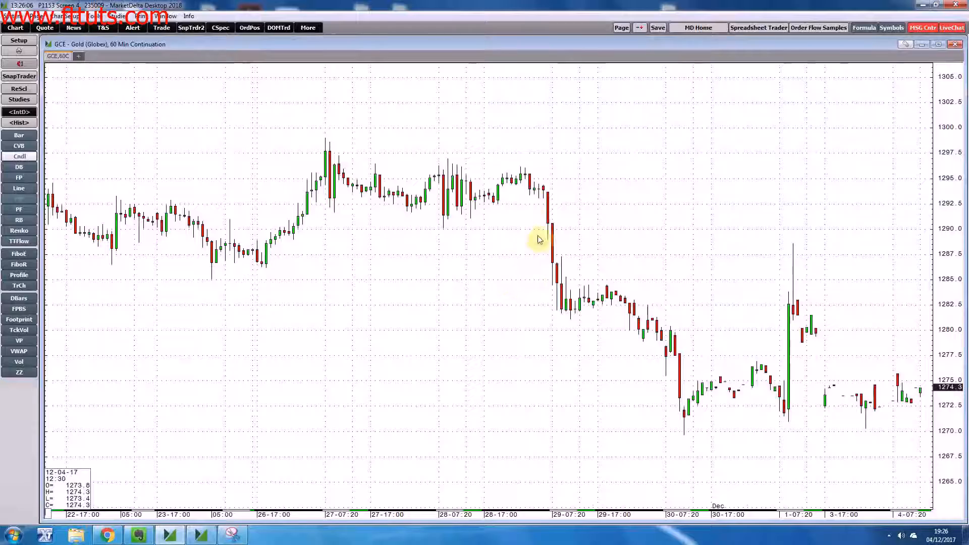
# Step: Add a second tab to the Gold chart window, set its symbol to BP6, and switch between the two charts
pyautogui.moveTo(483, 193)
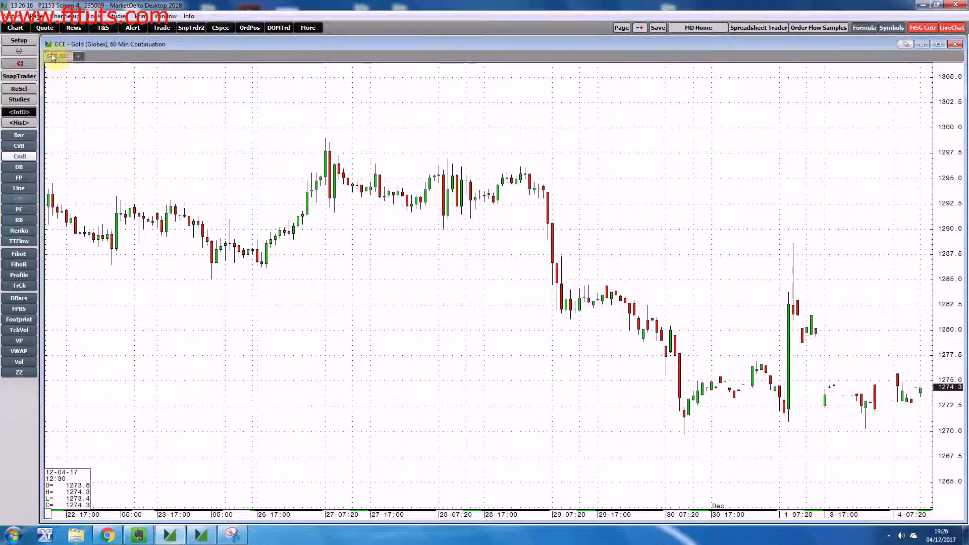
pyautogui.click(78, 58)
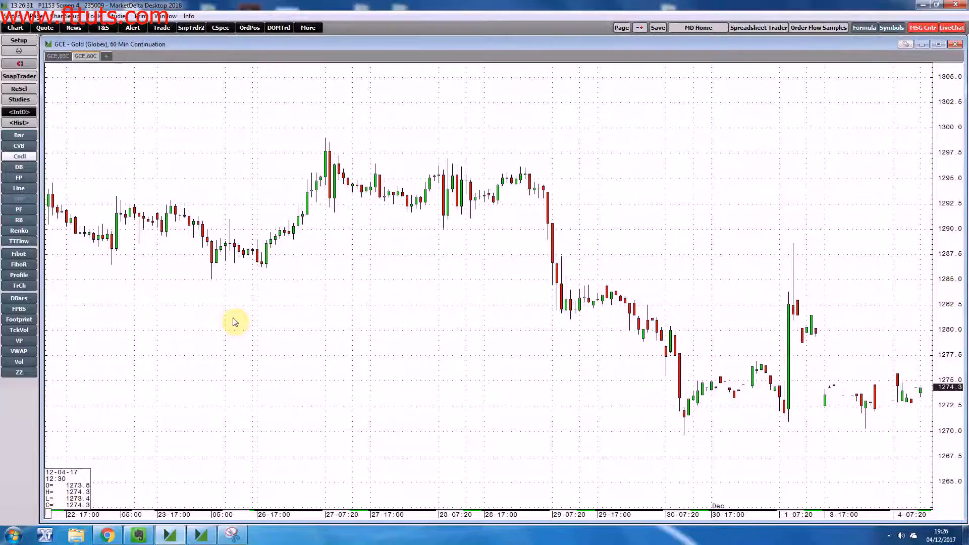
pyautogui.write('BP6')
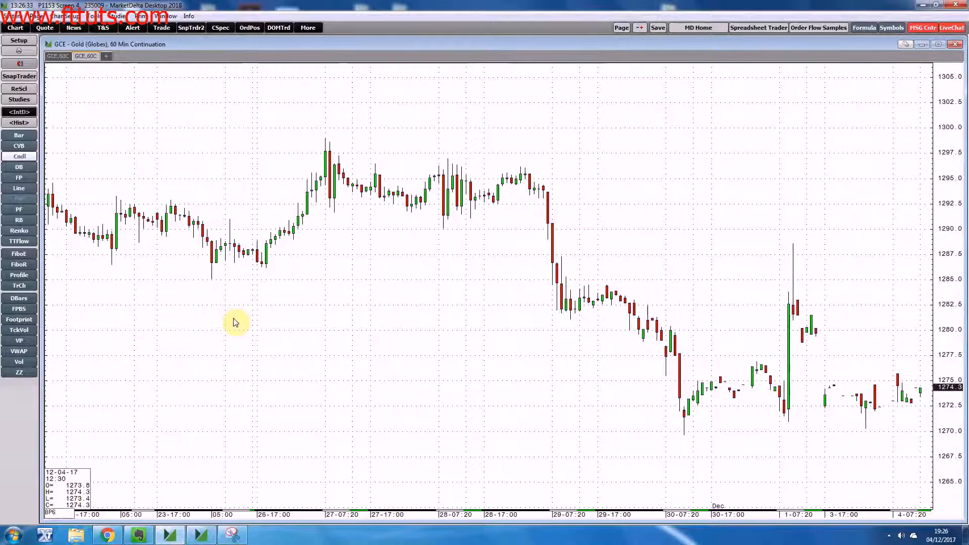
pyautogui.press('Return')
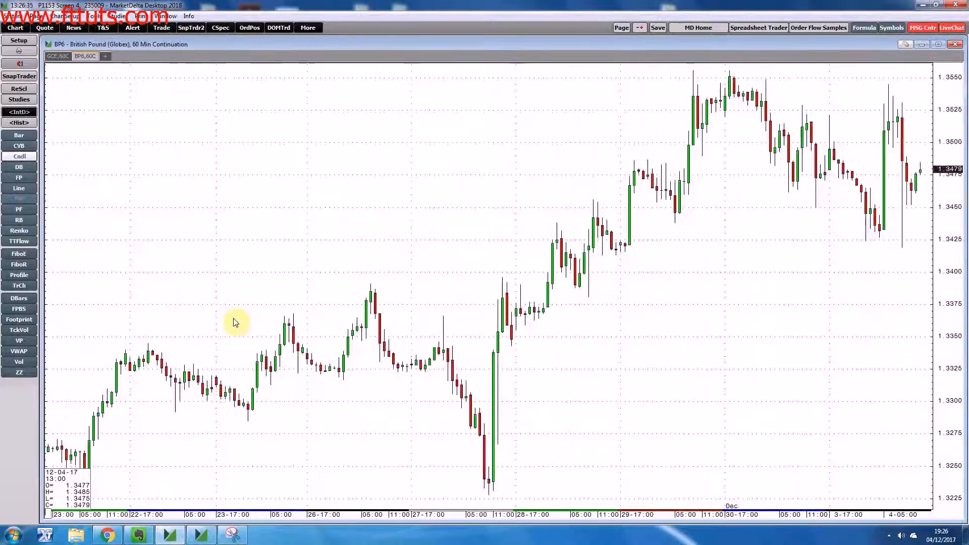
pyautogui.click(64, 57)
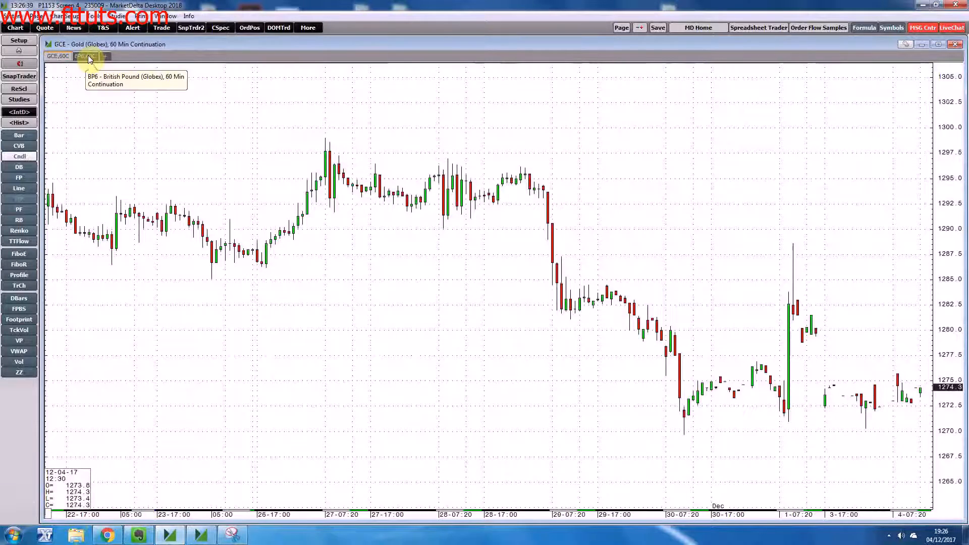
pyautogui.click(88, 57)
# Step: Add three more tabs to the chart window, showing EU6, EP and CLE
pyautogui.click(105, 56)
pyautogui.write('EU6')
pyautogui.press('Return')
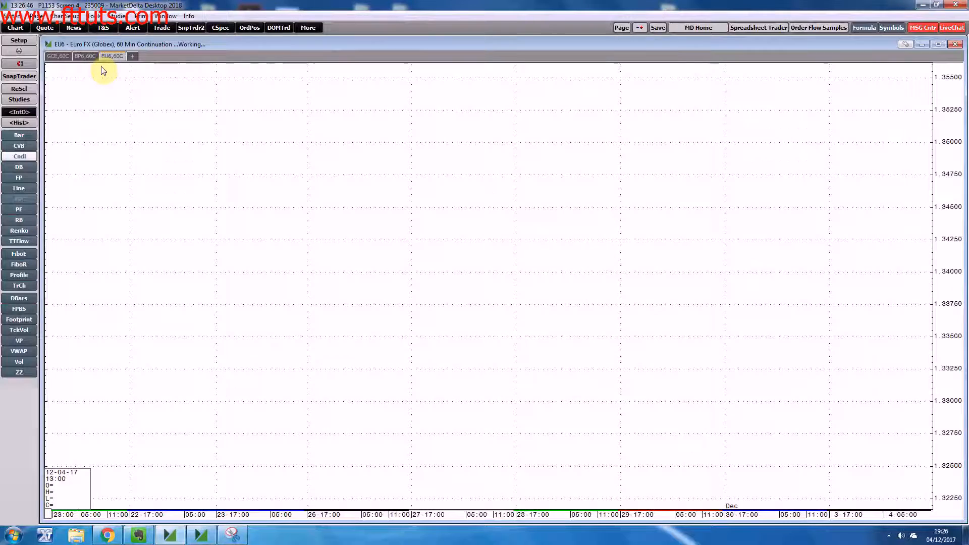
pyautogui.click(133, 57)
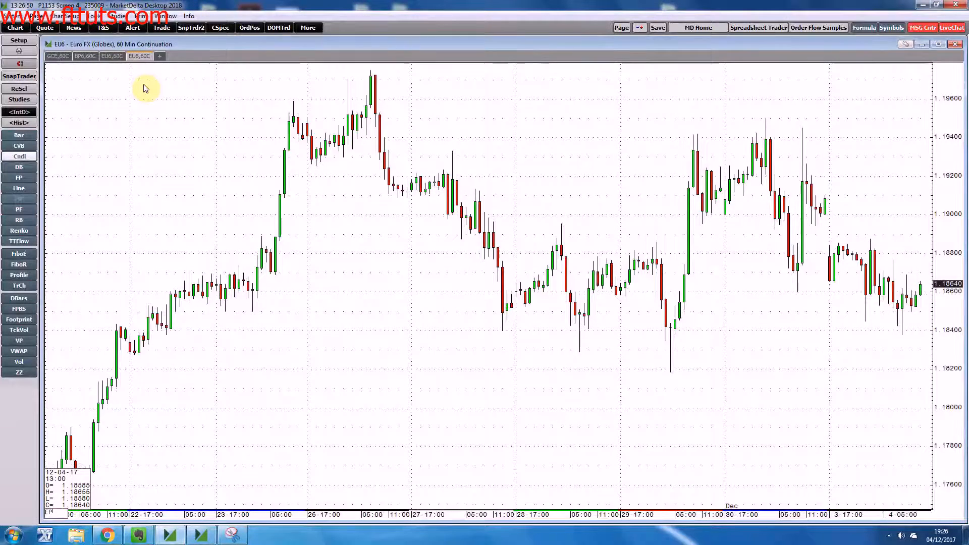
pyautogui.press('Return')
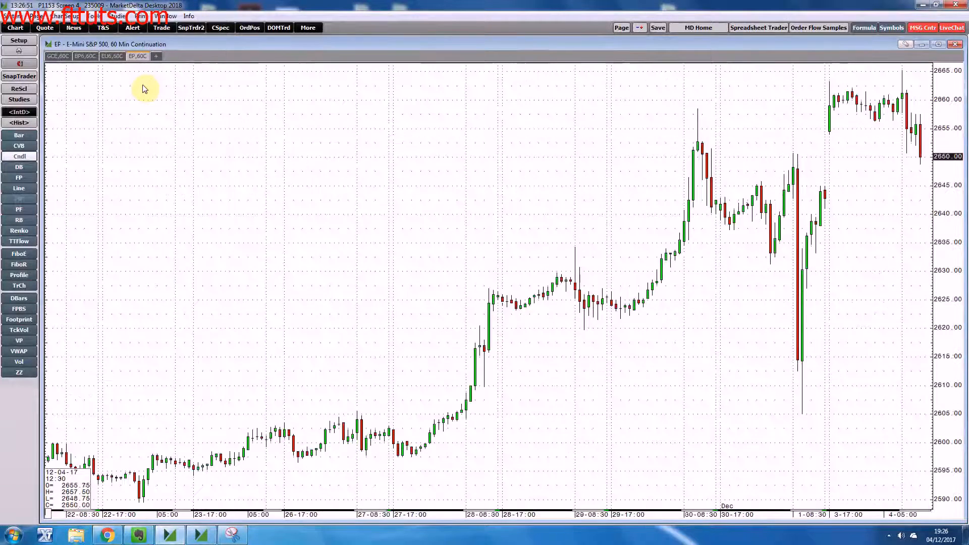
pyautogui.click(157, 58)
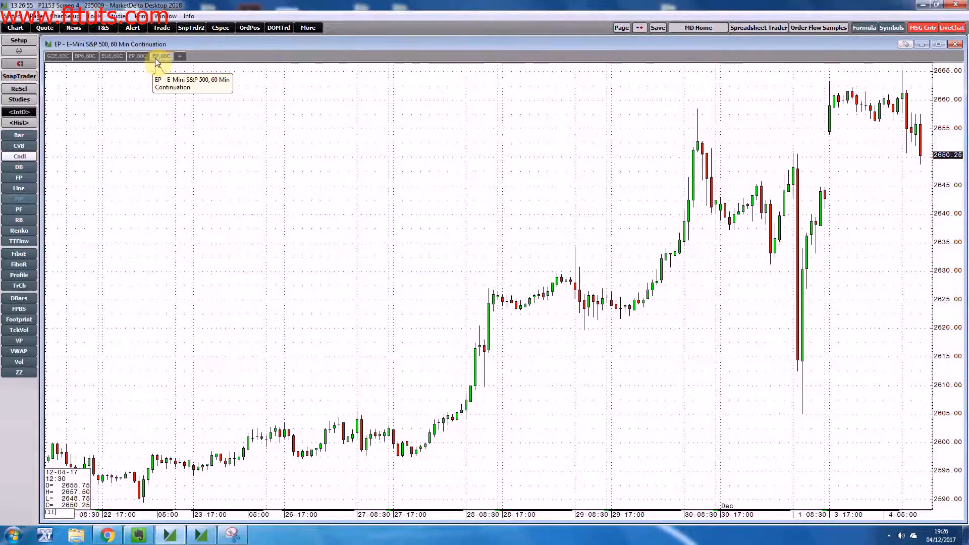
pyautogui.write('CLE')
pyautogui.press('Return')
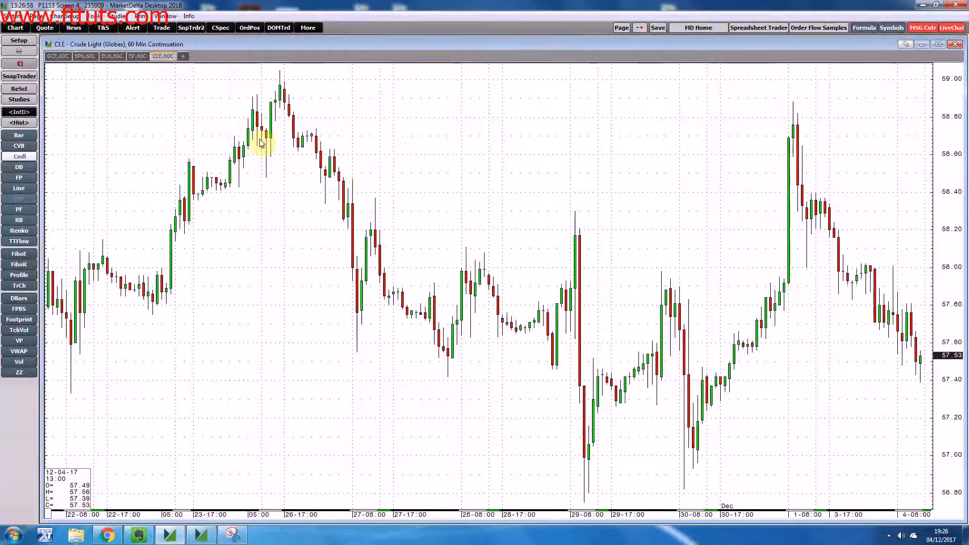
# Step: Rename the GCE chart's tab as GOLD
pyautogui.moveTo(267, 134)
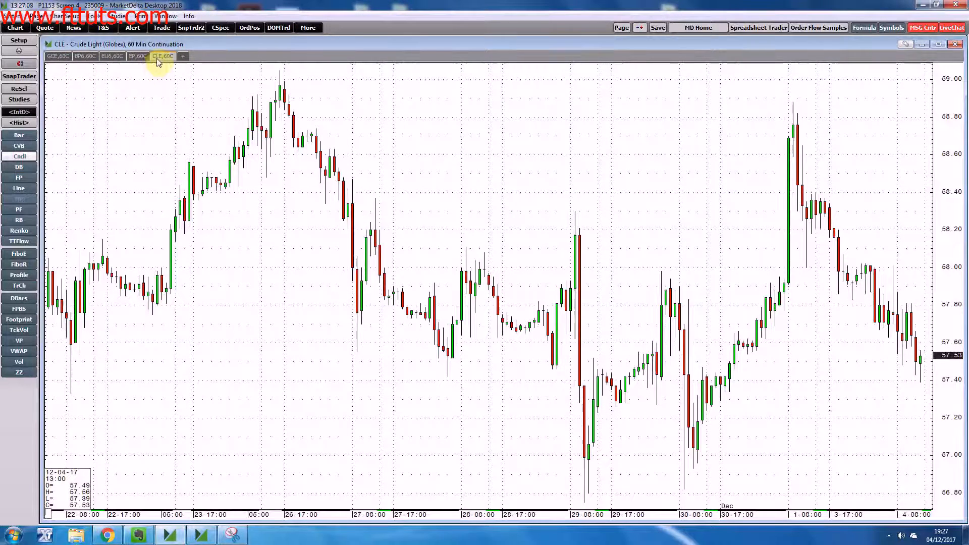
pyautogui.rightClick(64, 61)
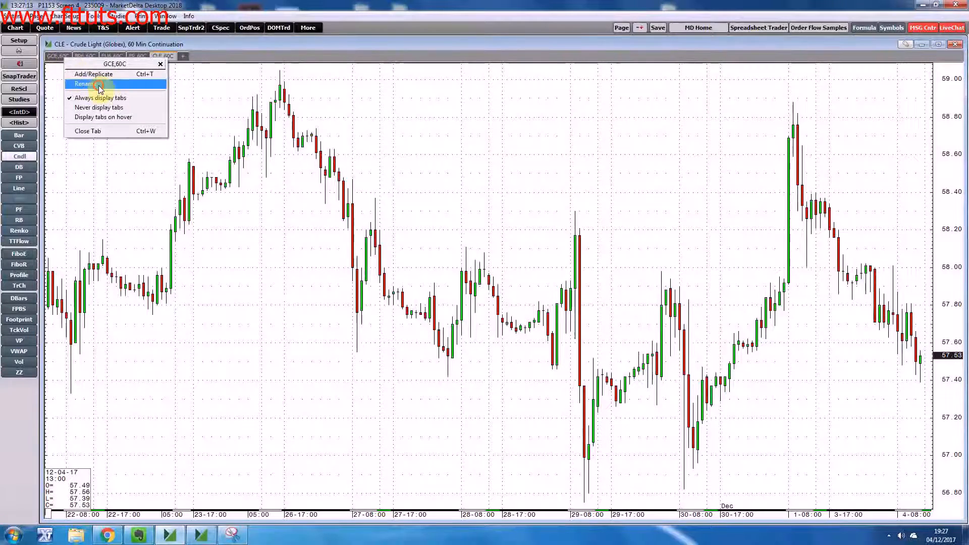
pyautogui.click(99, 89)
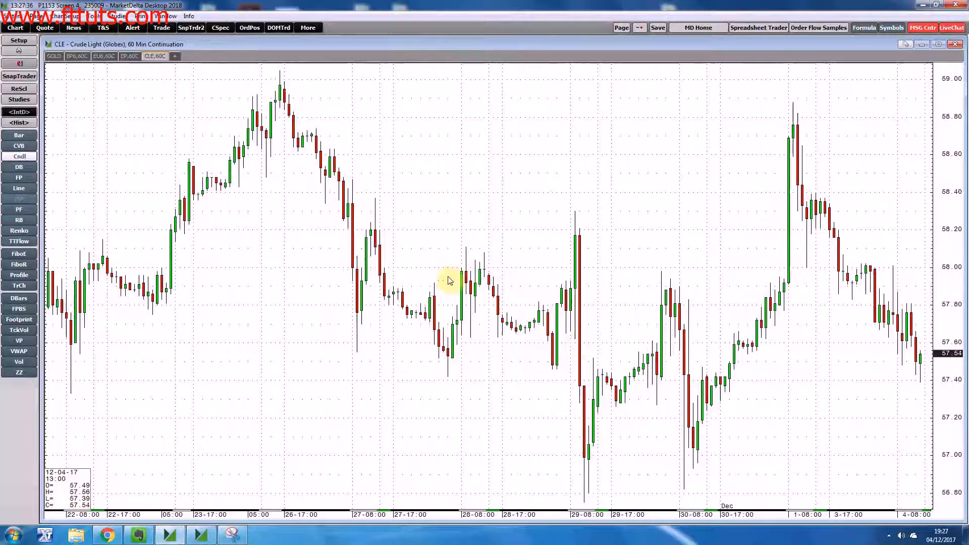
# Step: Draw a Profile Area on the CLE chart from the peak at about 59.00 across to early December, reaching down to about 56.80
pyautogui.rightClick(430, 173)
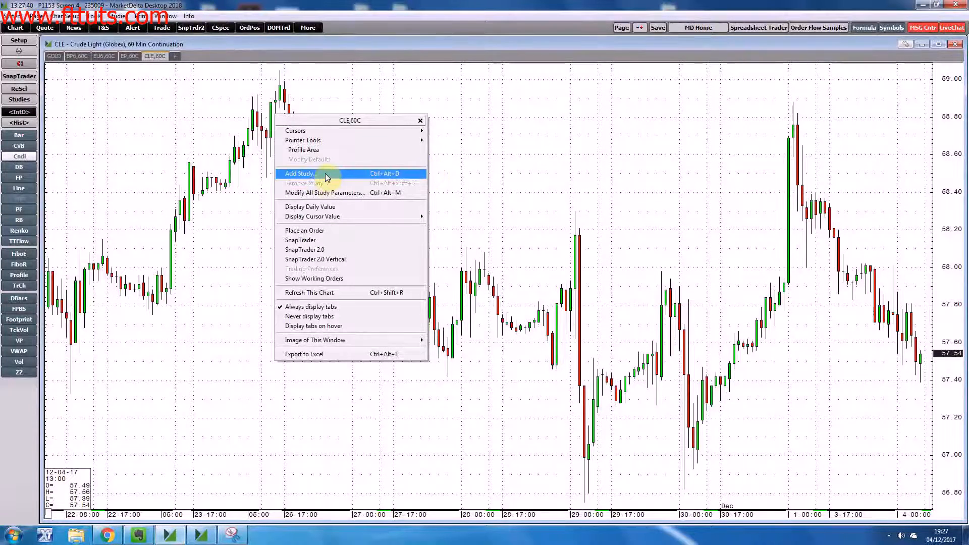
pyautogui.moveTo(330, 133)
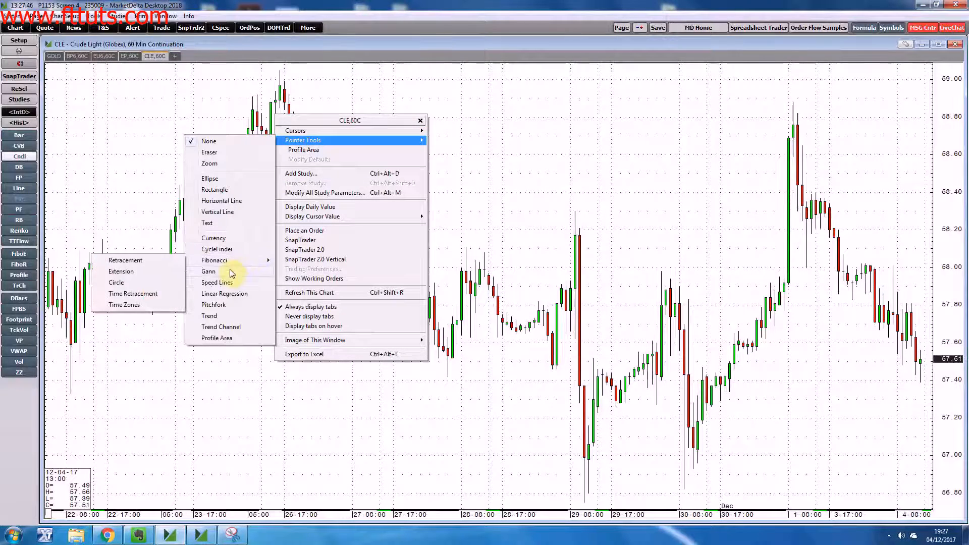
pyautogui.click(227, 340)
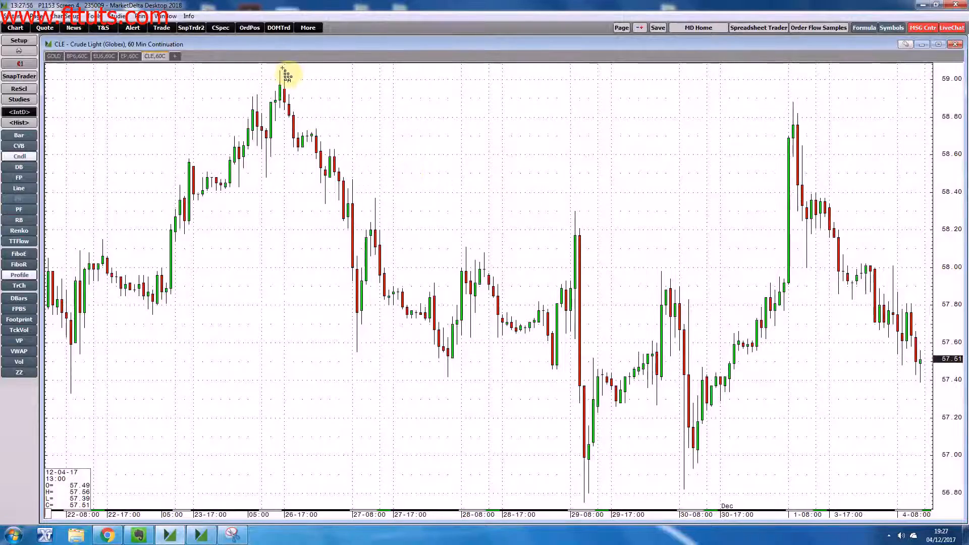
pyautogui.moveTo(277, 68); pyautogui.dragTo(339, 228)
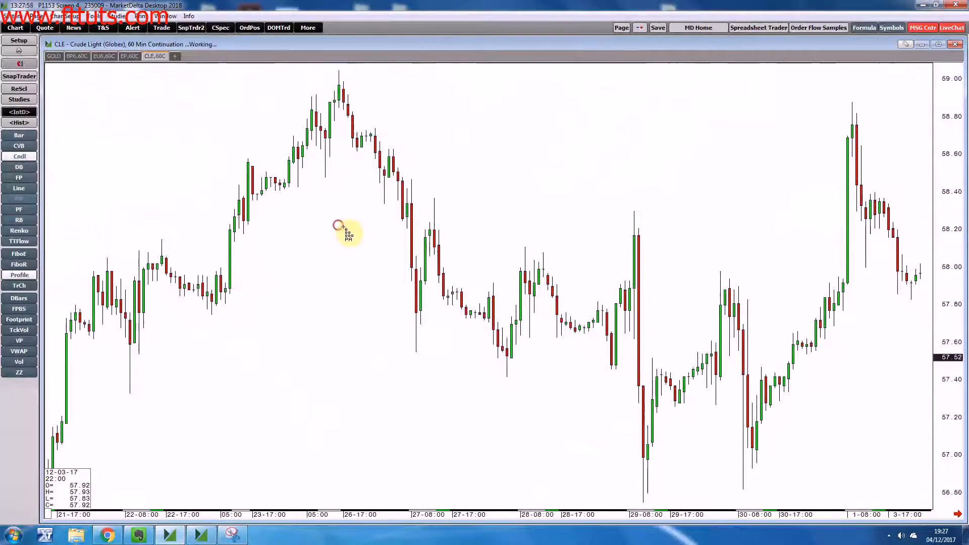
pyautogui.moveTo(340, 67); pyautogui.dragTo(924, 501)
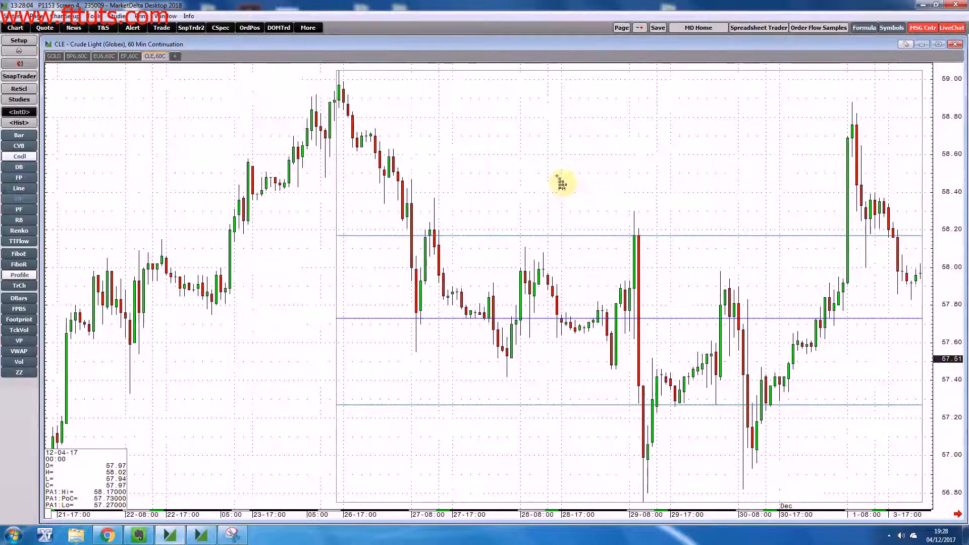
pyautogui.press('Escape')
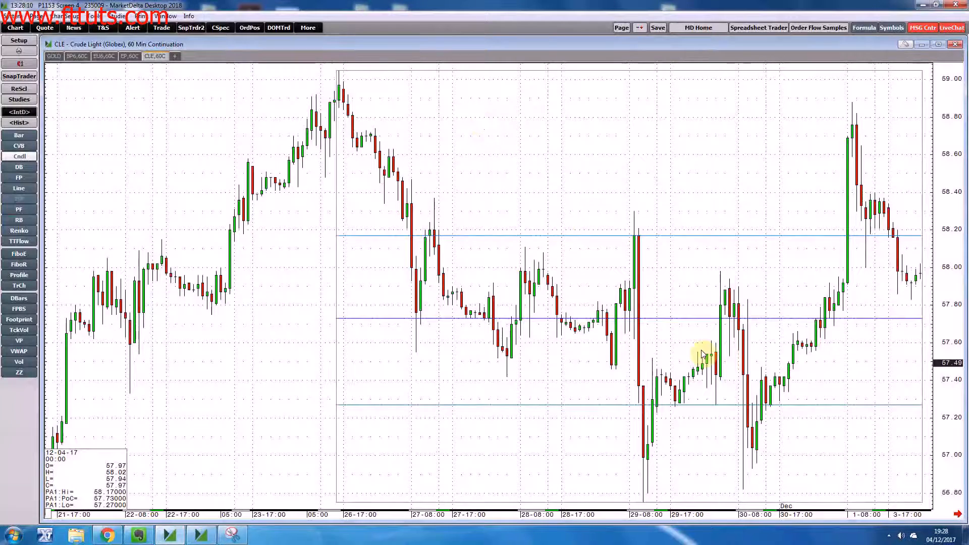
pyautogui.click(958, 515)
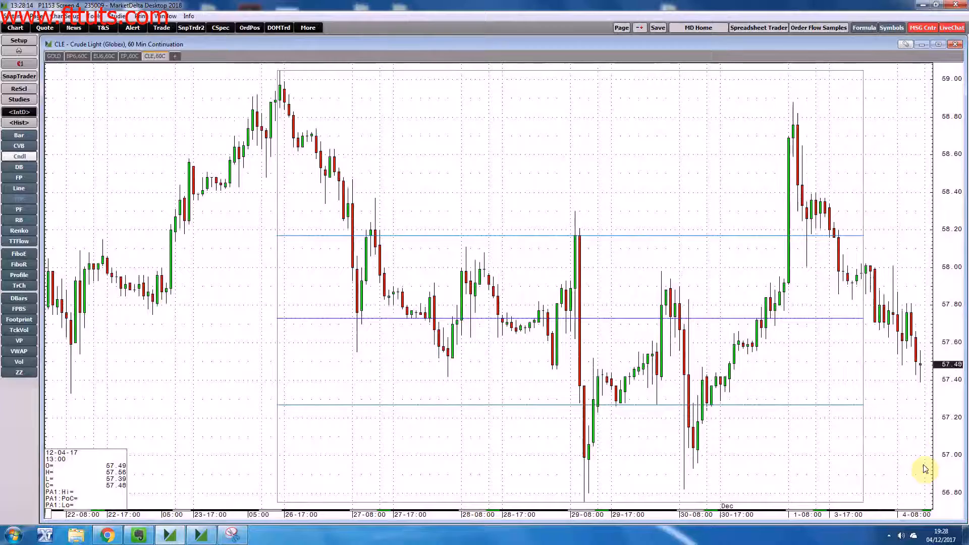
# Step: Remove the Profile Area drawing from the CLE chart
pyautogui.moveTo(455, 134)
pyautogui.mouseDown()
pyautogui.moveTo(835, 210)
pyautogui.moveTo(933, 249)
pyautogui.moveTo(628, 365)
pyautogui.moveTo(794, 366)
pyautogui.moveTo(861, 379)
pyautogui.moveTo(385, 372)
pyautogui.moveTo(762, 359)
pyautogui.moveTo(891, 368)
pyautogui.moveTo(448, 377)
pyautogui.mouseUp()
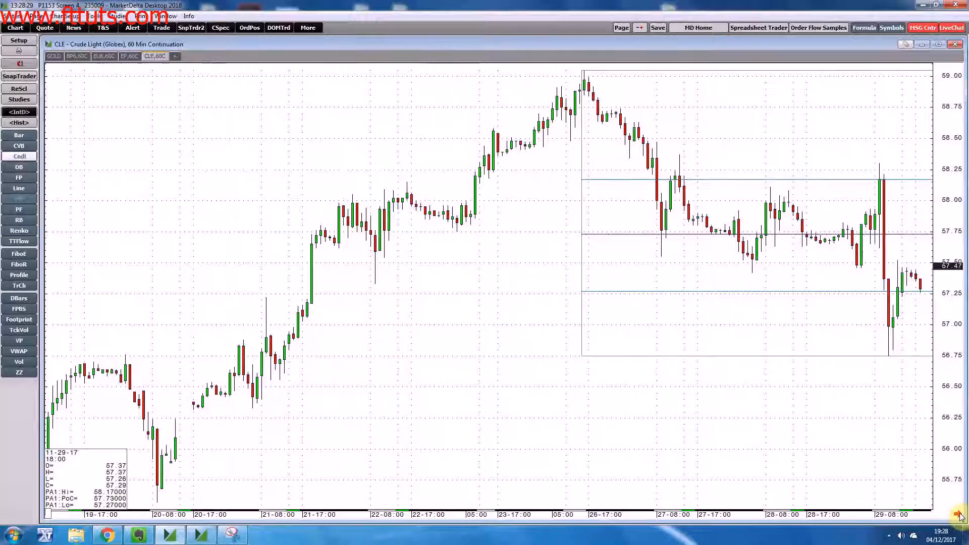
pyautogui.click(958, 515)
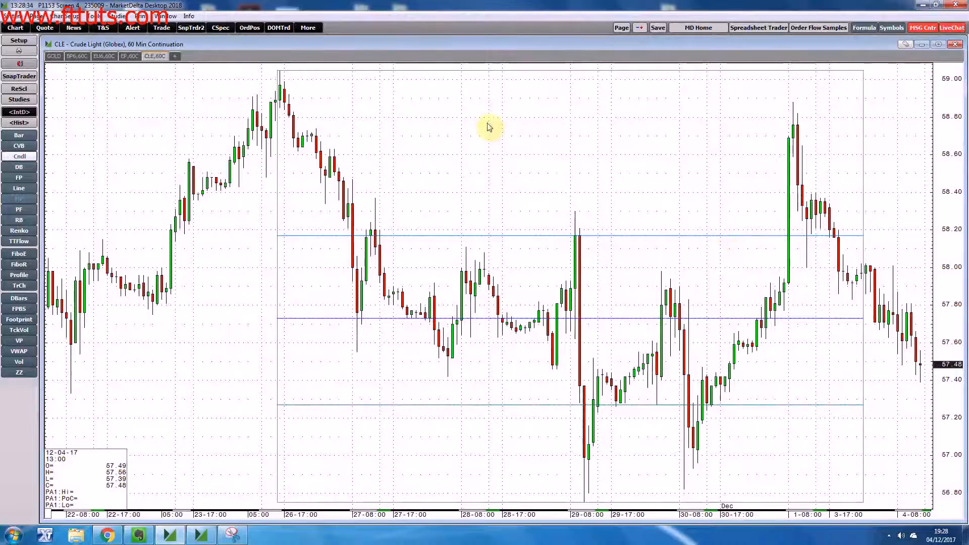
pyautogui.rightClick(535, 140)
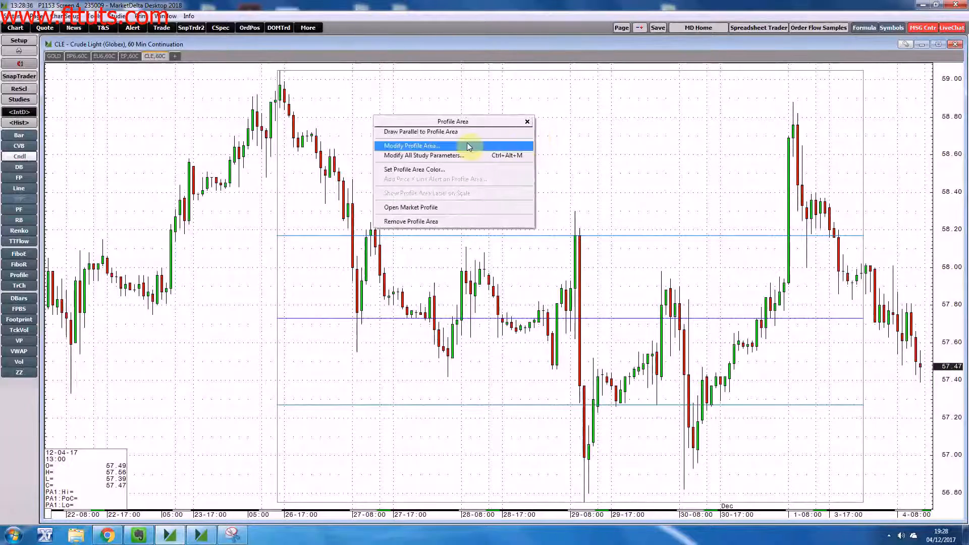
pyautogui.click(630, 191)
pyautogui.click(526, 236)
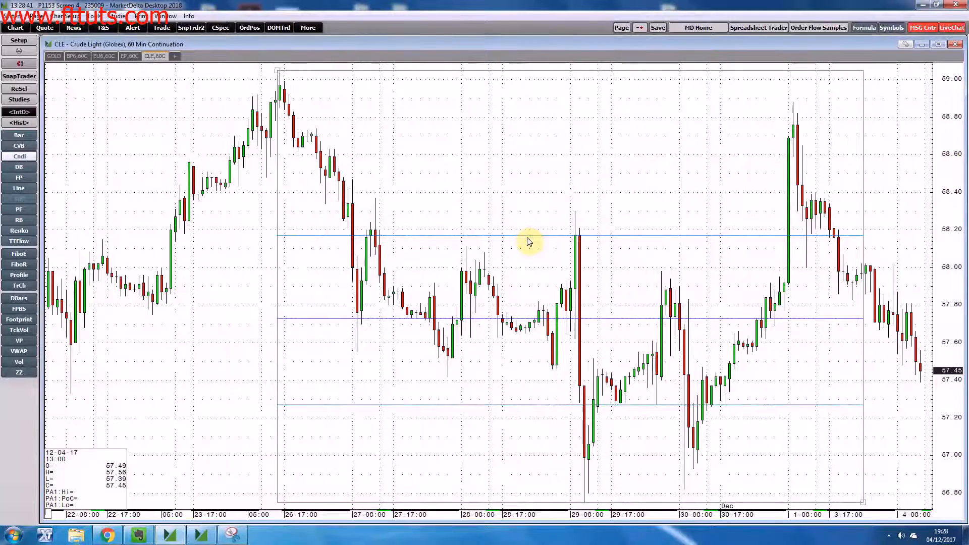
pyautogui.rightClick(528, 241)
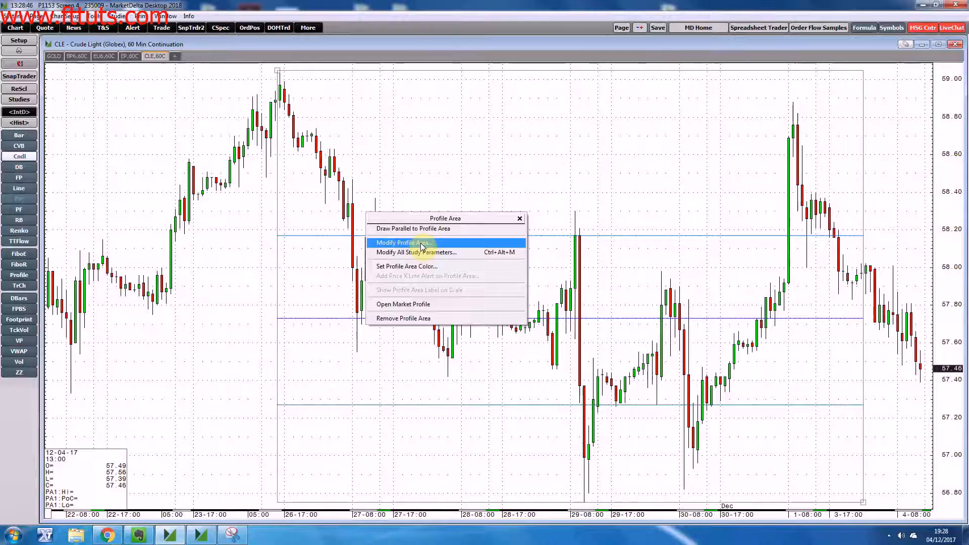
pyautogui.click(410, 318)
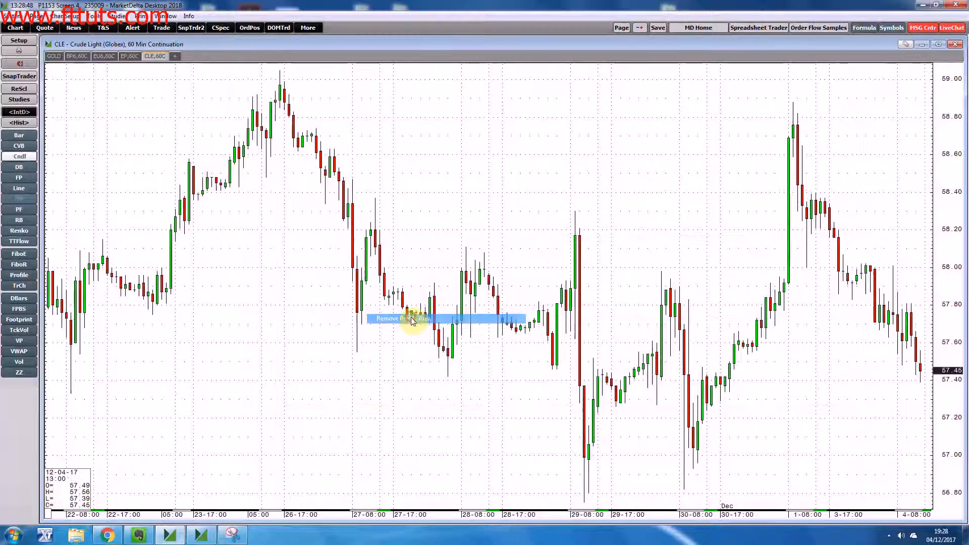
# Step: Add the Volume study to the CLE chart
pyautogui.rightClick(483, 178)
pyautogui.click(413, 217)
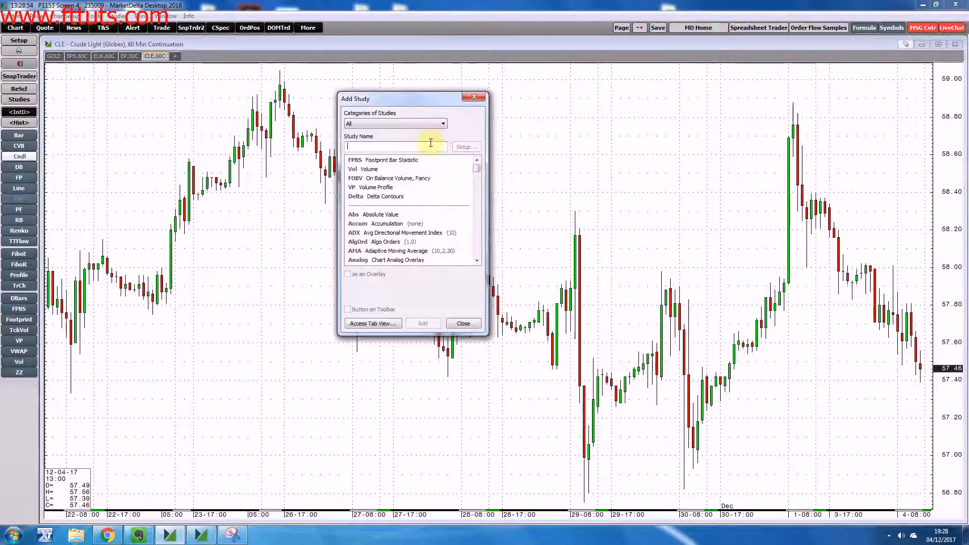
pyautogui.doubleClick(374, 170)
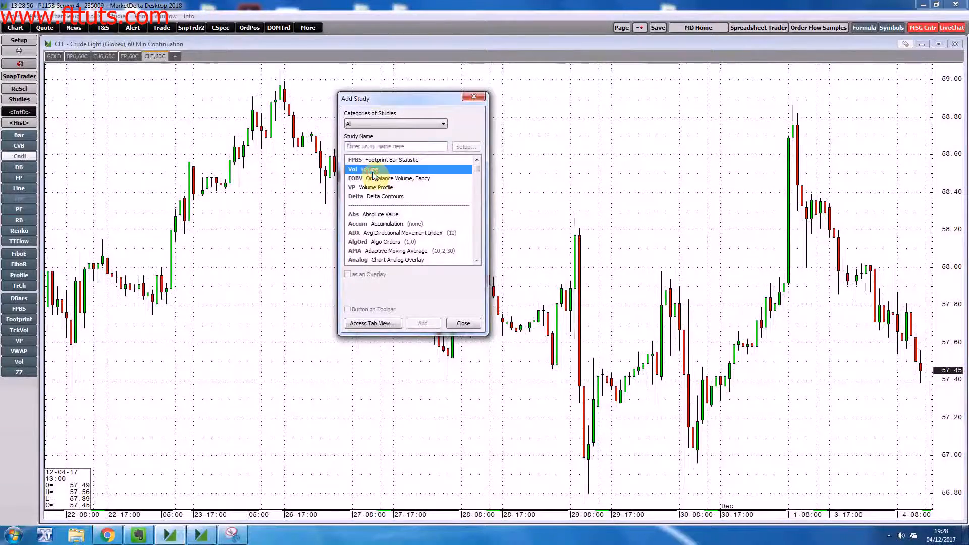
# Step: Search the studies for "mov" and add a Moving Average overlay to the CLE chart
pyautogui.rightClick(546, 119)
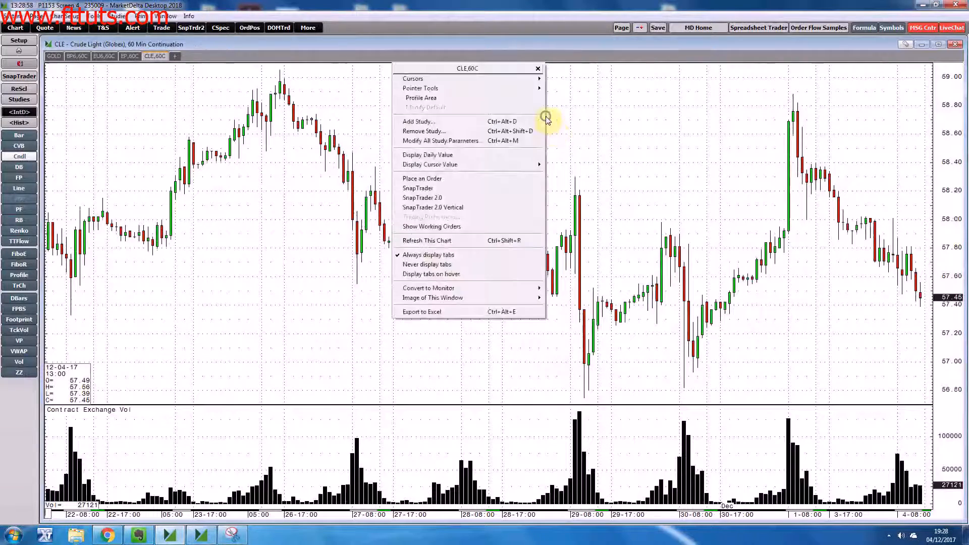
pyautogui.click(454, 122)
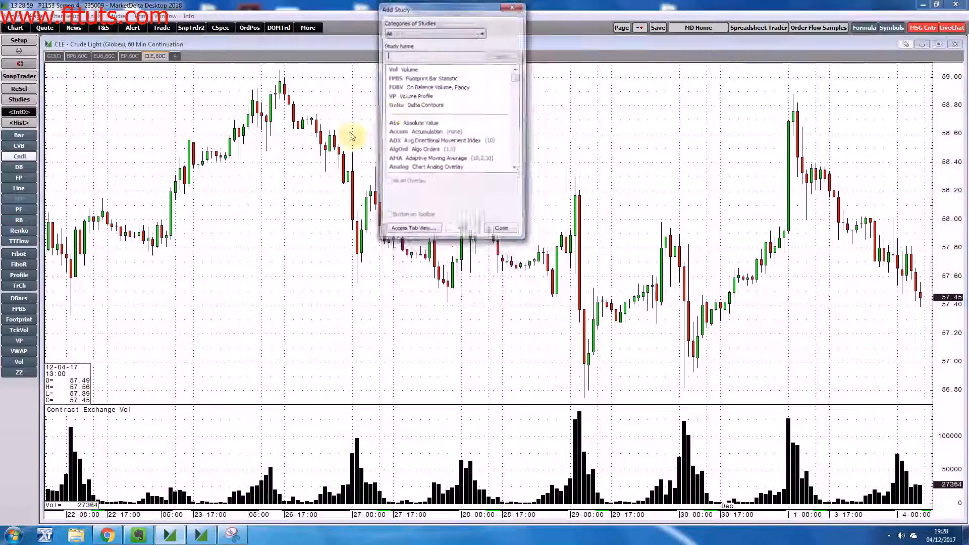
pyautogui.click(411, 54)
pyautogui.write('mov')
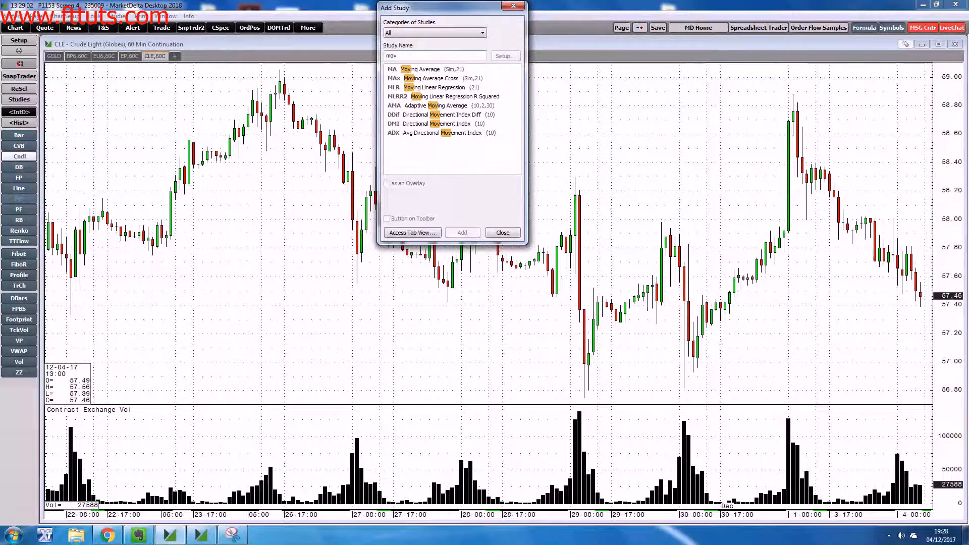
pyautogui.click(416, 71)
pyautogui.doubleClick(414, 70)
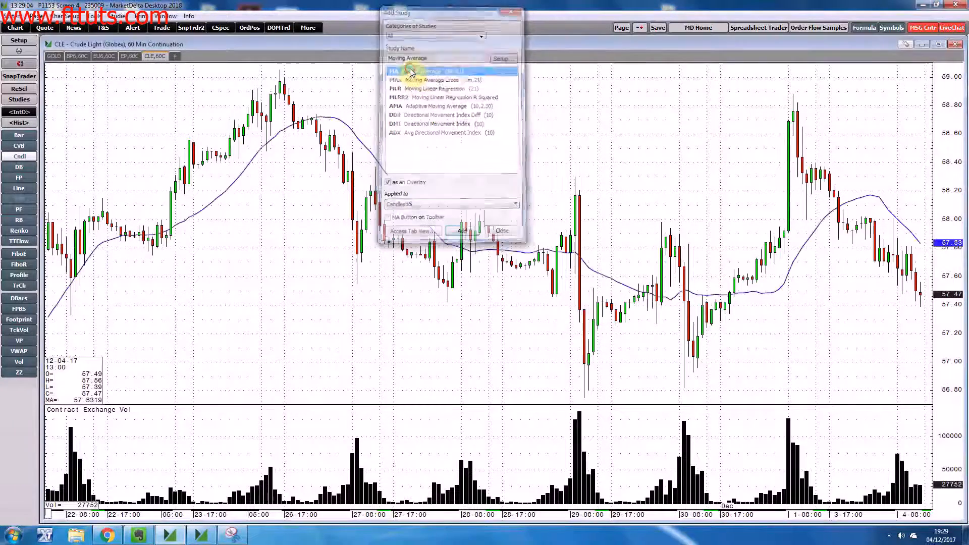
# Step: Search the studies for "atr" and add the Average True Range study to the CLE chart
pyautogui.rightClick(459, 84)
pyautogui.click(429, 133)
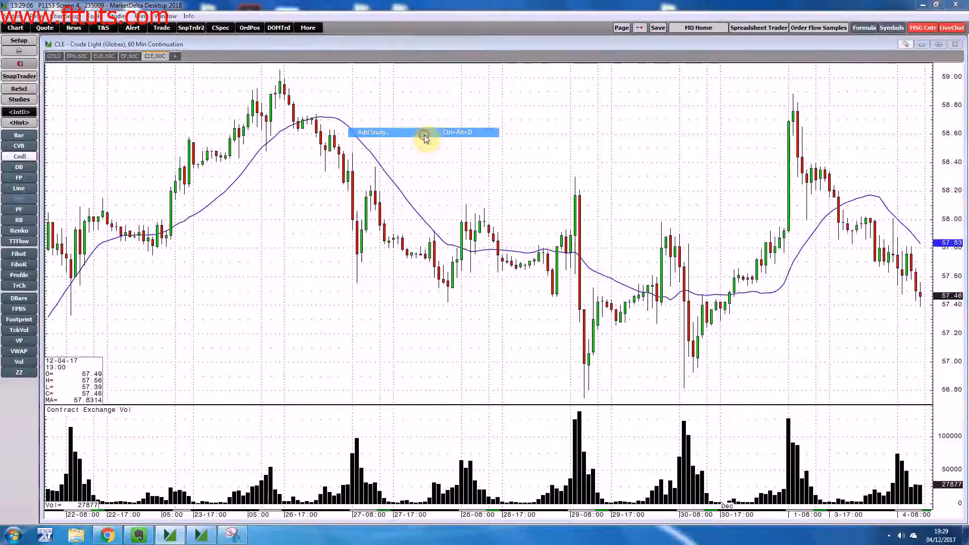
pyautogui.write('atr')
pyautogui.click(396, 85)
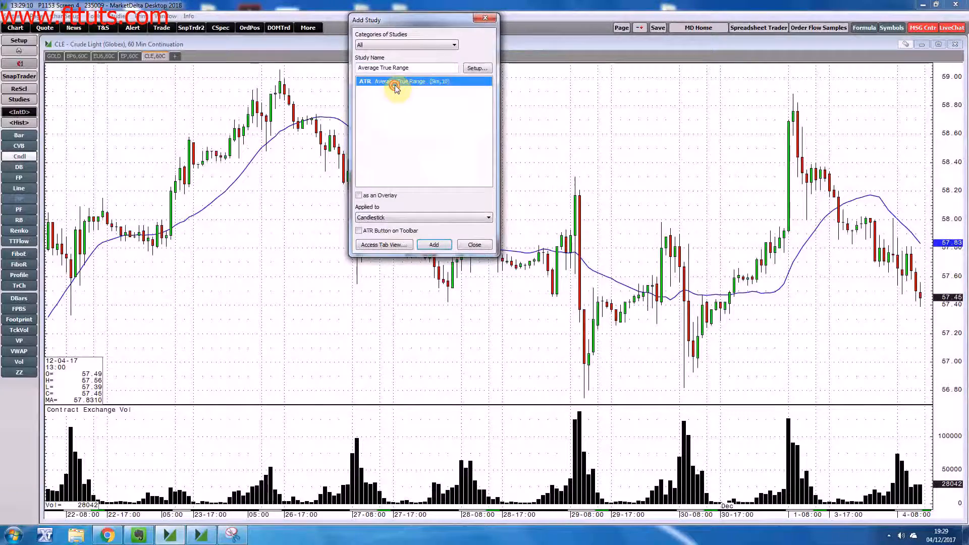
pyautogui.click(396, 87)
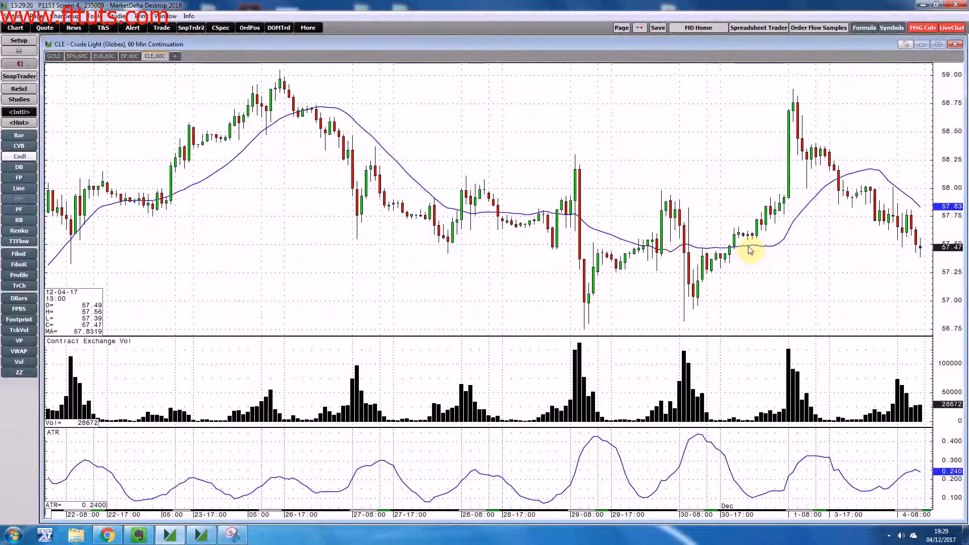
# Step: Set the CLE chart's moving average to a period of 20 and the Exponential type
pyautogui.moveTo(771, 249)
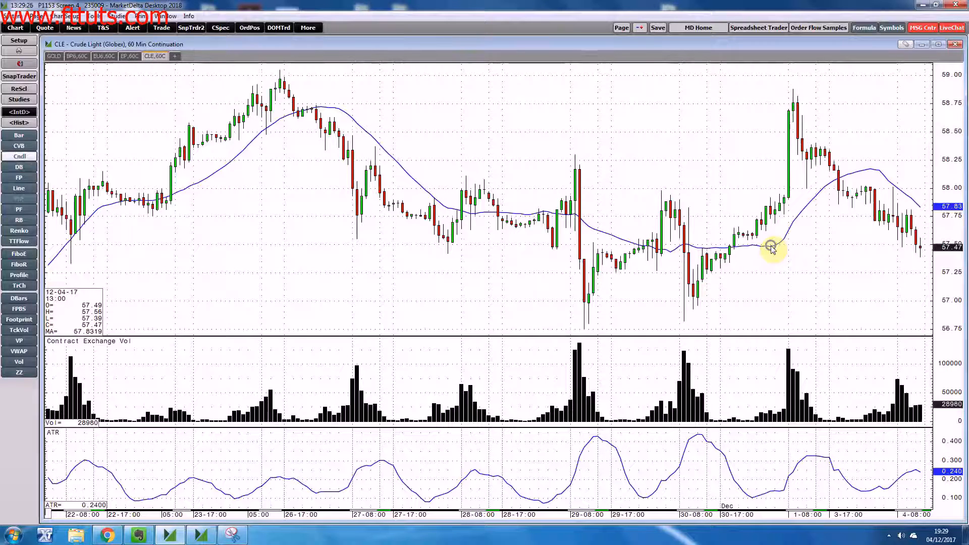
pyautogui.rightClick(771, 247)
pyautogui.click(688, 250)
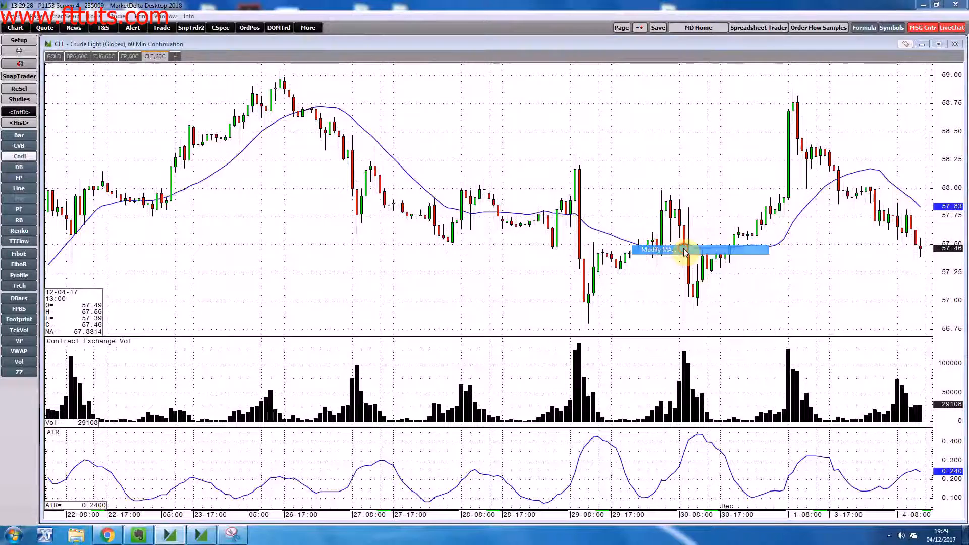
pyautogui.moveTo(687, 222); pyautogui.dragTo(626, 194)
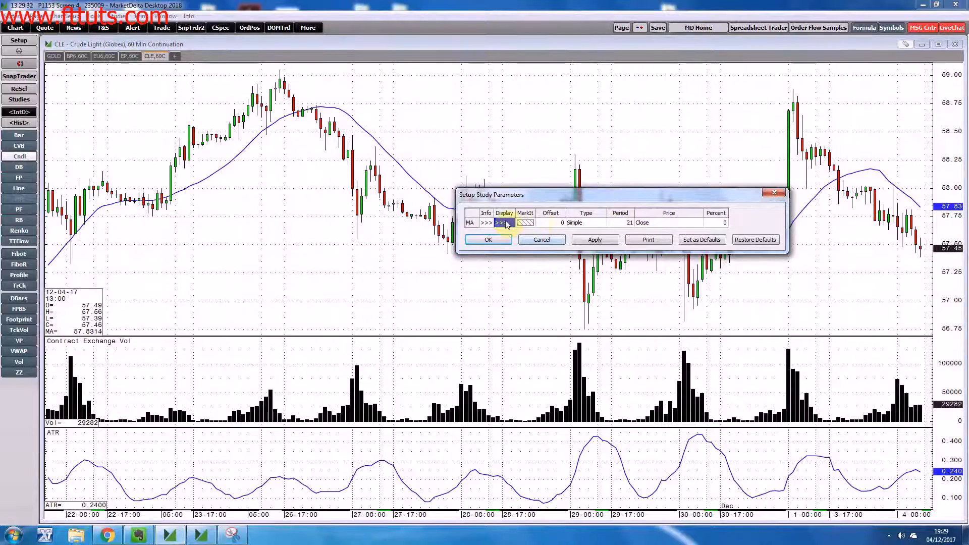
pyautogui.click(619, 222)
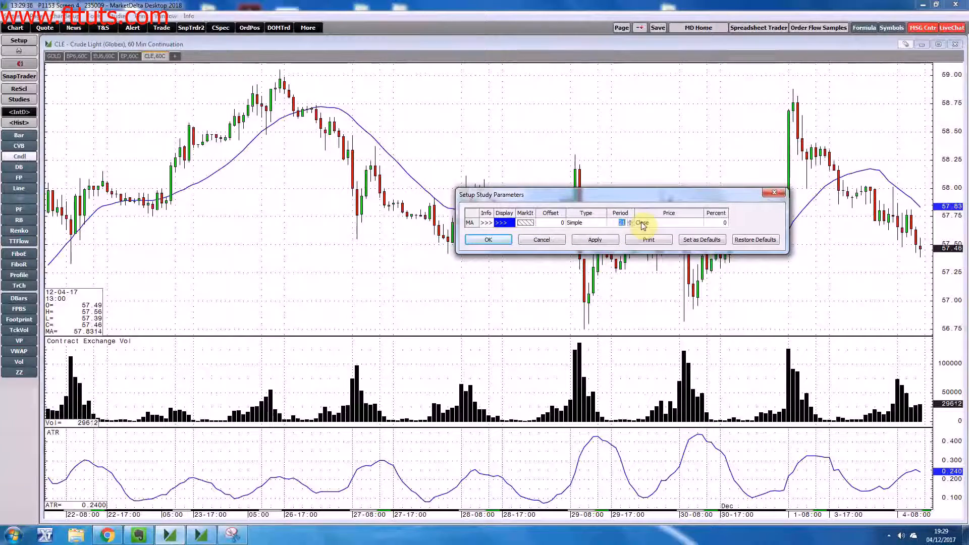
pyautogui.click(600, 223)
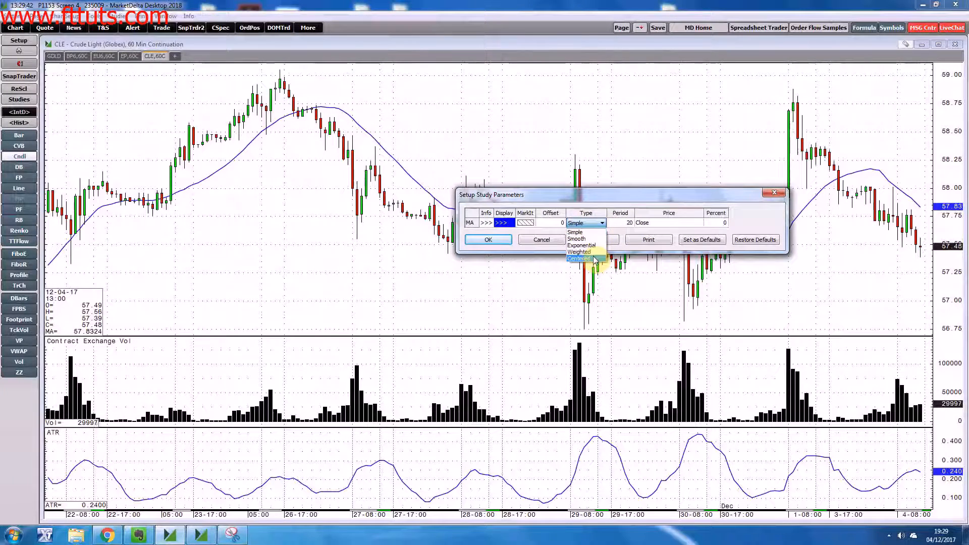
pyautogui.click(581, 246)
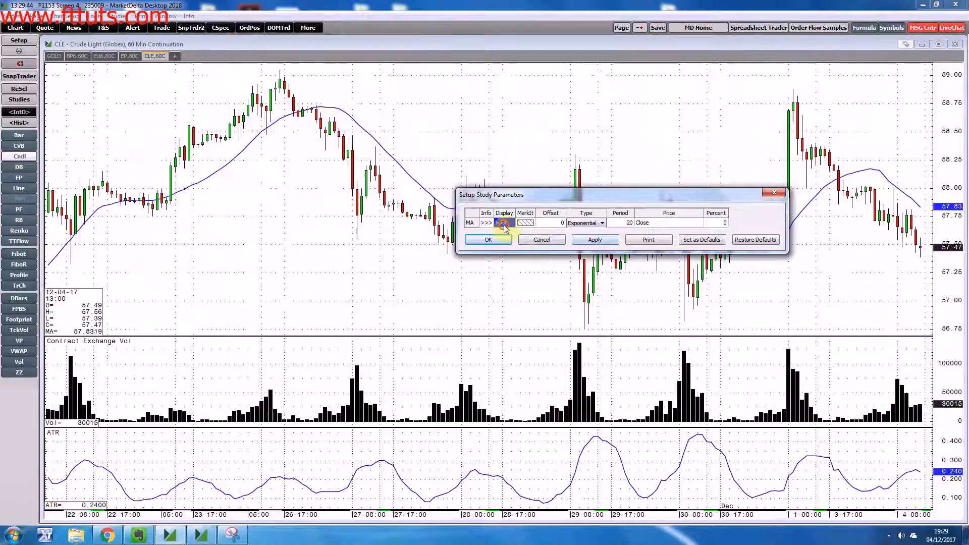
# Step: Change the moving average line's colour to magenta and apply the study parameters
pyautogui.click(503, 223)
pyautogui.click(518, 223)
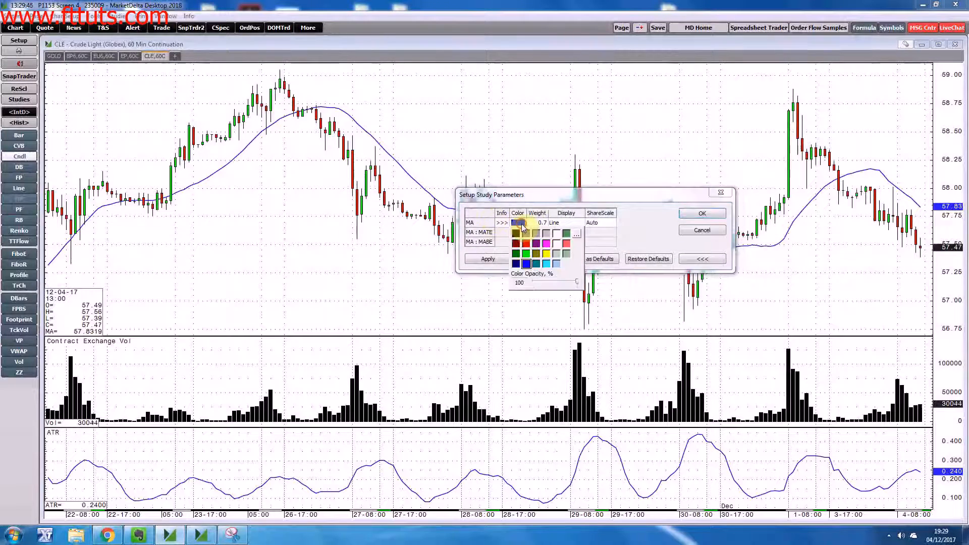
pyautogui.click(530, 254)
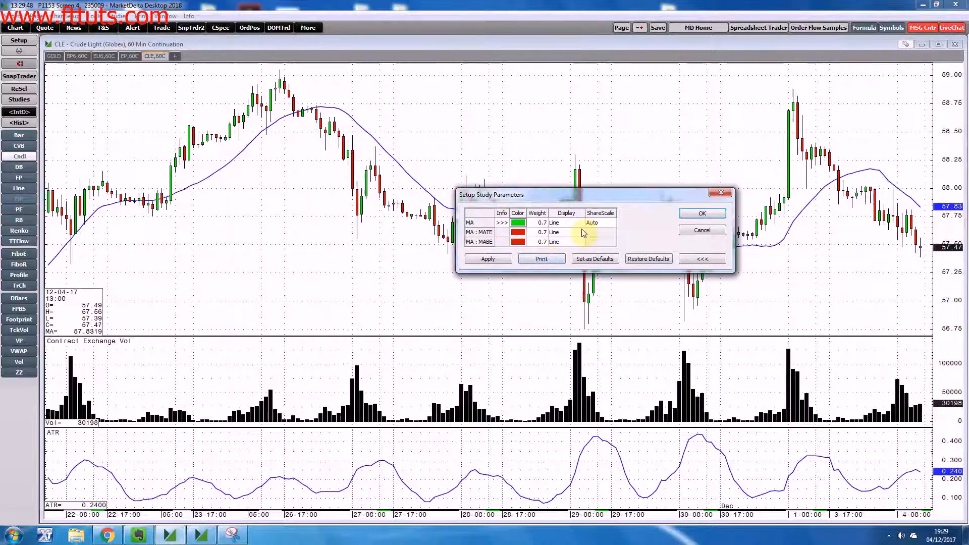
pyautogui.click(518, 222)
pyautogui.click(547, 241)
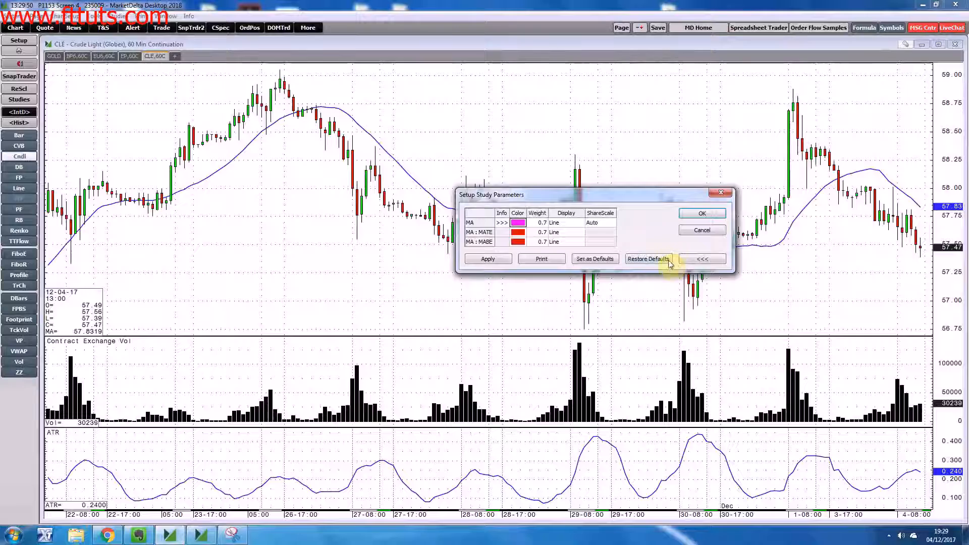
pyautogui.click(702, 213)
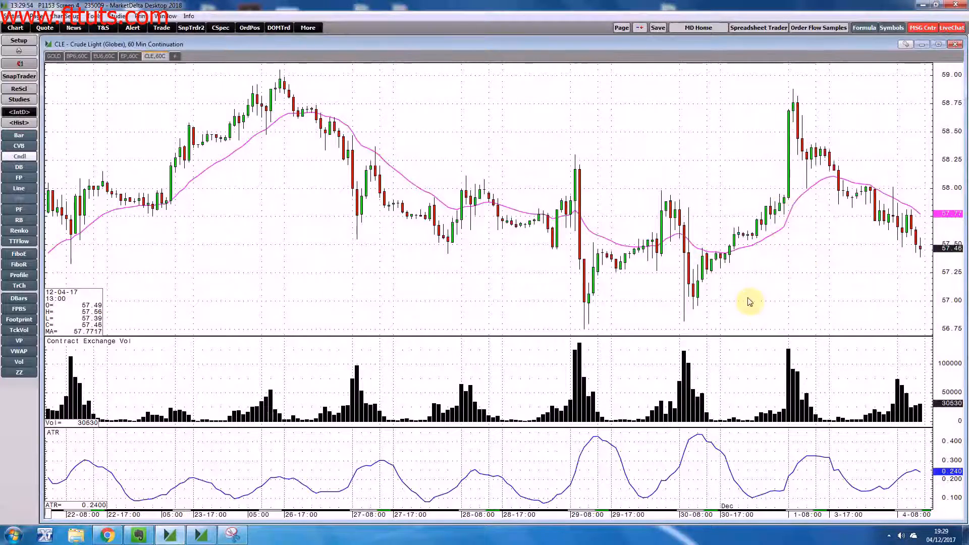
pyautogui.rightClick(686, 380)
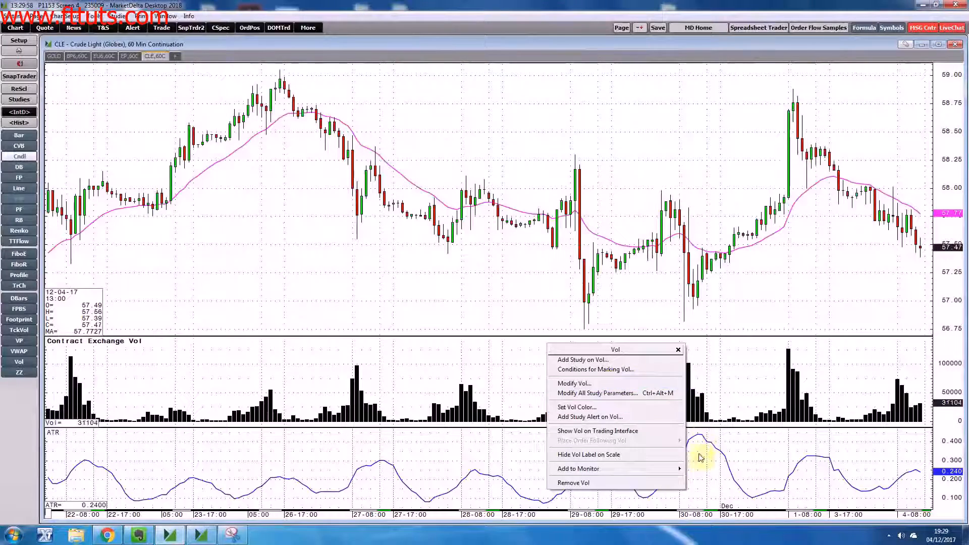
pyautogui.rightClick(720, 457)
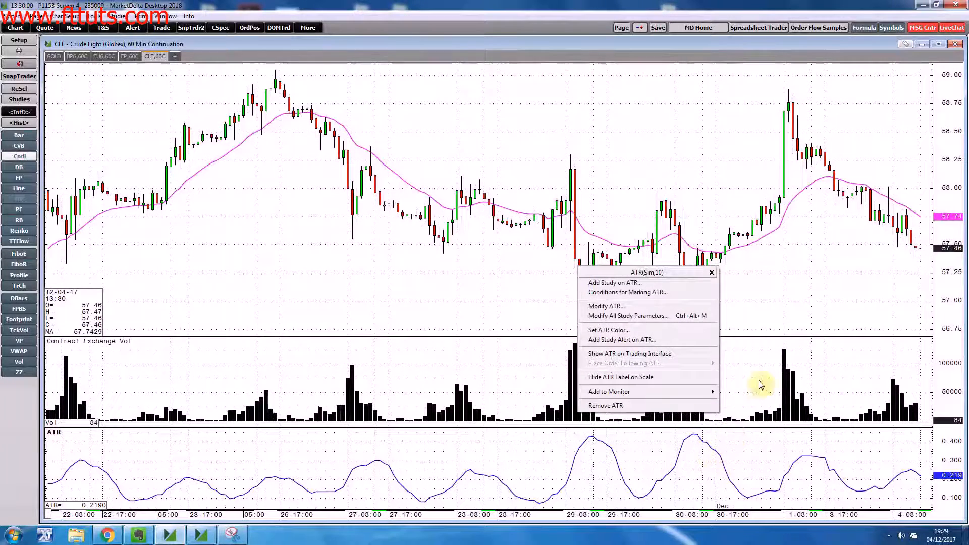
pyautogui.click(790, 279)
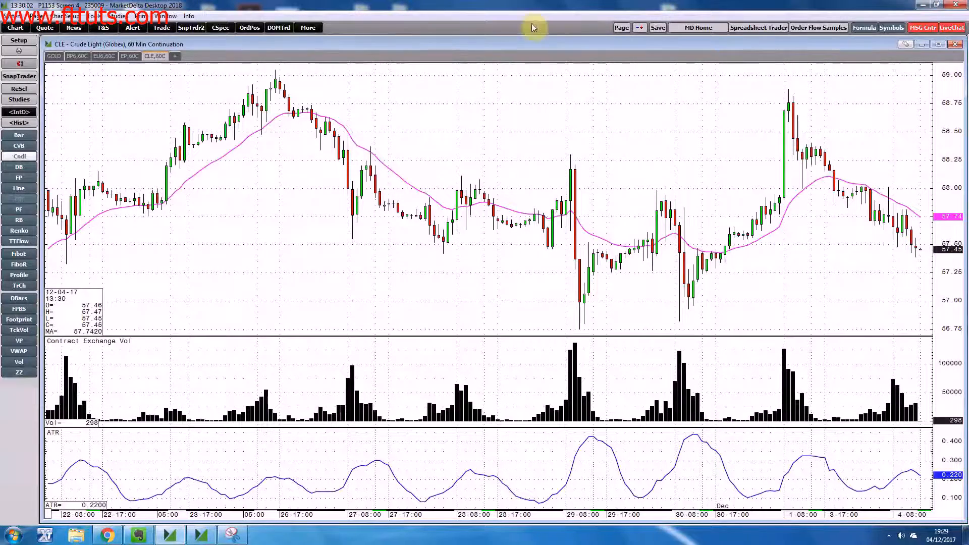
# Step: Narrow the CLE chart window to about 40 percent of the workspace width and place it along the workspace's left edge
pyautogui.moveTo(42, 36); pyautogui.dragTo(583, 36)
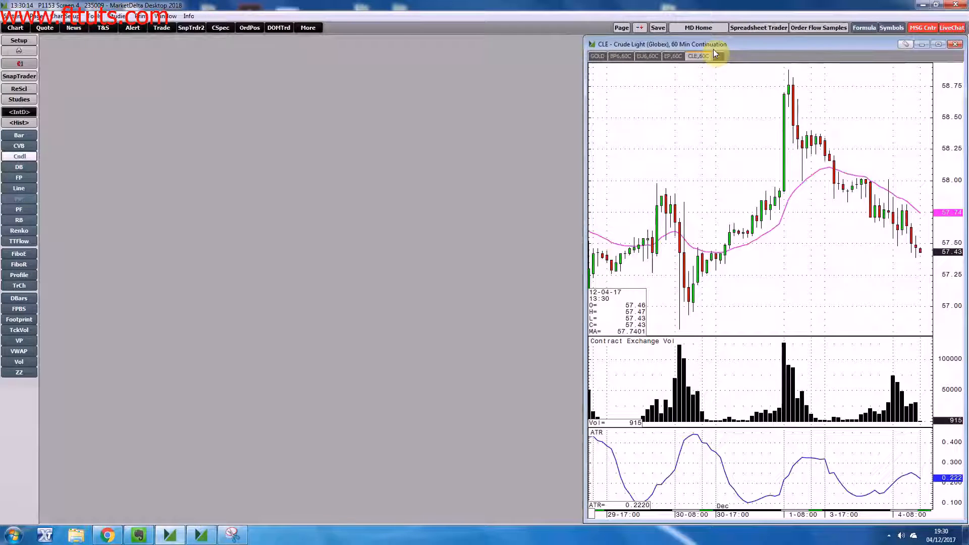
pyautogui.moveTo(731, 46); pyautogui.dragTo(188, 50)
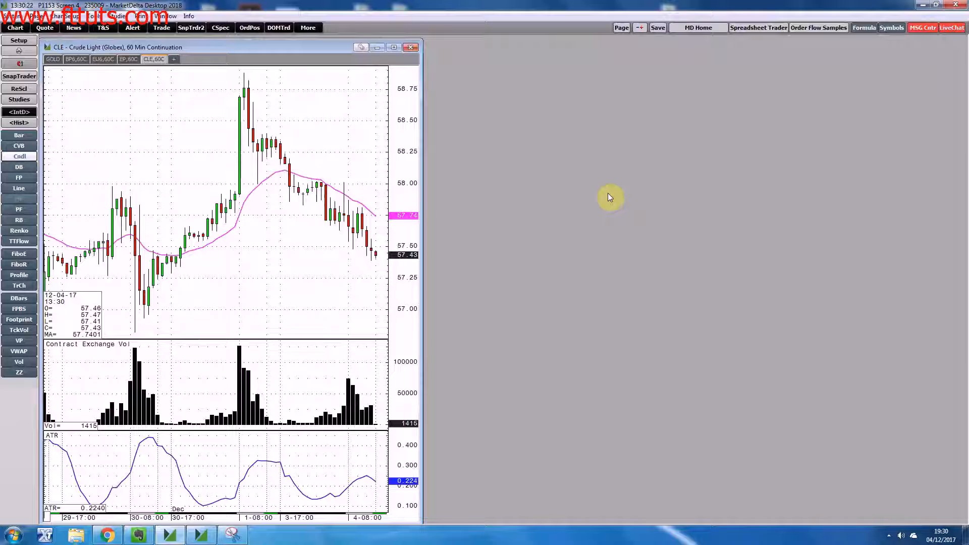
# Step: Open a new Footprint chart window for CLE and size it to fill the empty workspace beside the candlestick chart
pyautogui.click(164, 18)
pyautogui.moveTo(154, 29)
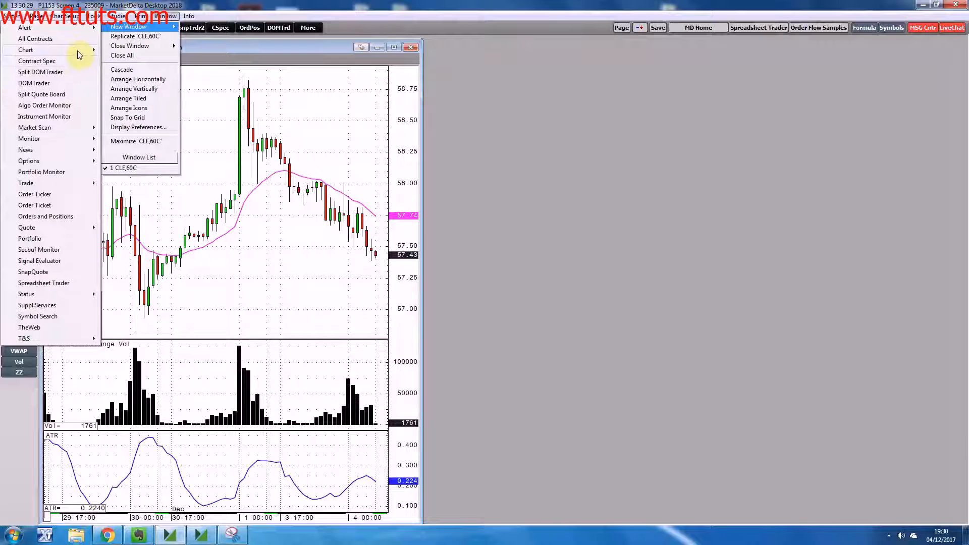
pyautogui.moveTo(79, 54)
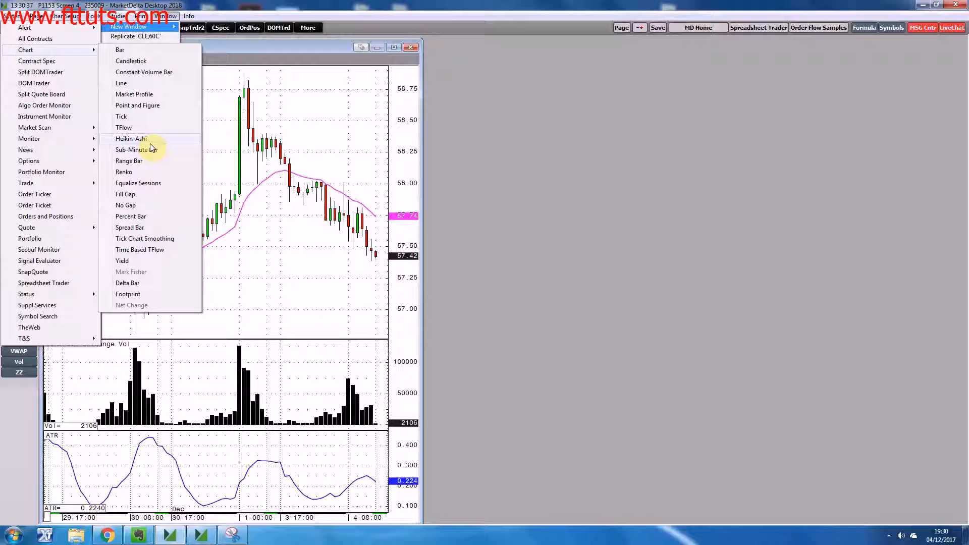
pyautogui.click(138, 295)
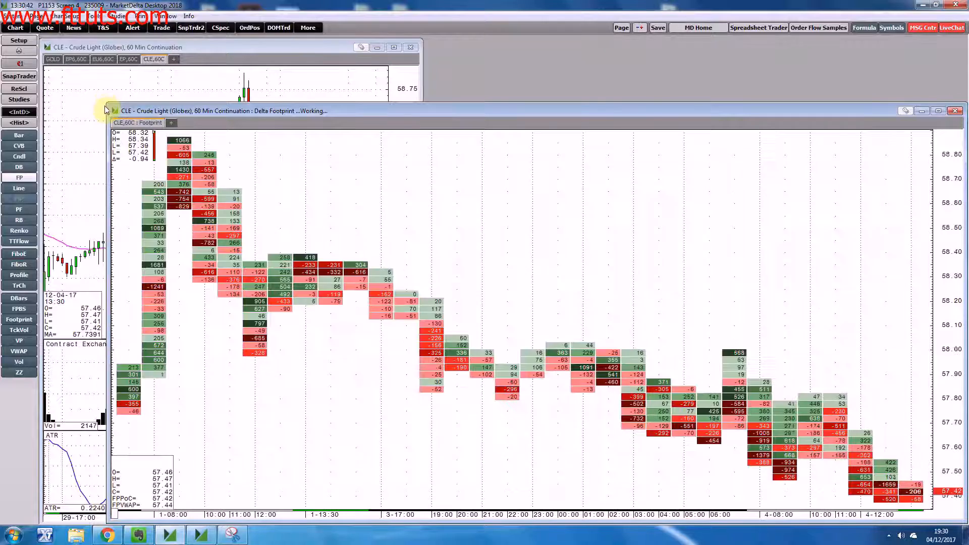
pyautogui.moveTo(107, 110); pyautogui.dragTo(423, 39)
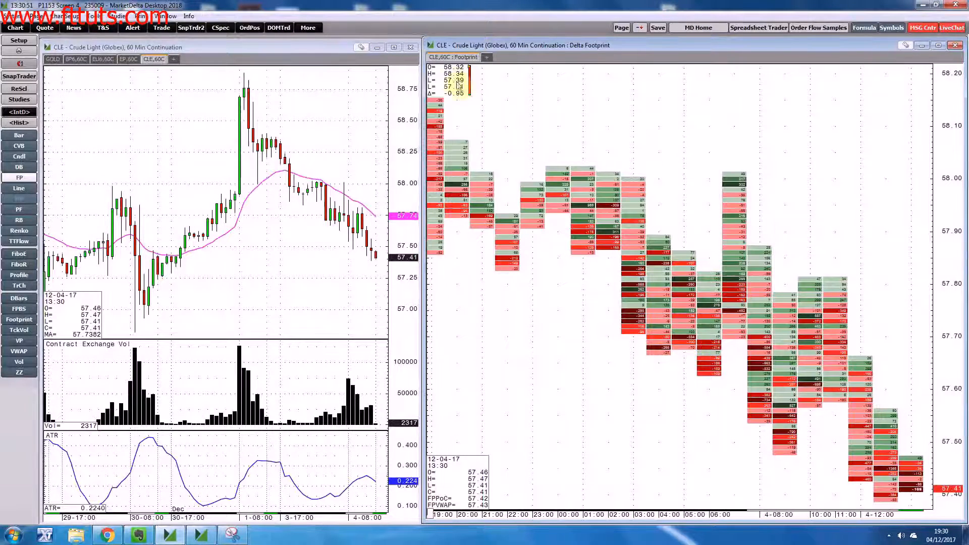
pyautogui.click(433, 46)
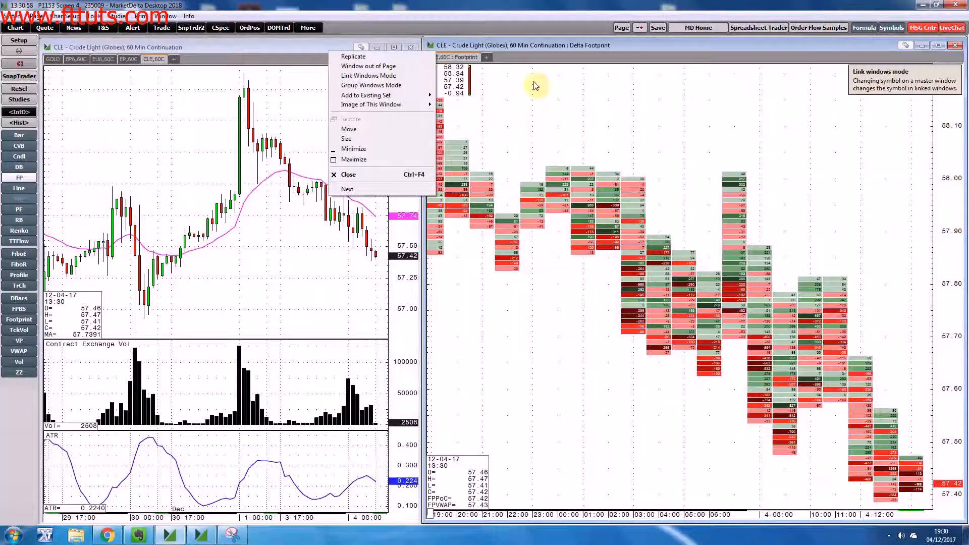
pyautogui.click(688, 134)
pyautogui.rightClick(663, 47)
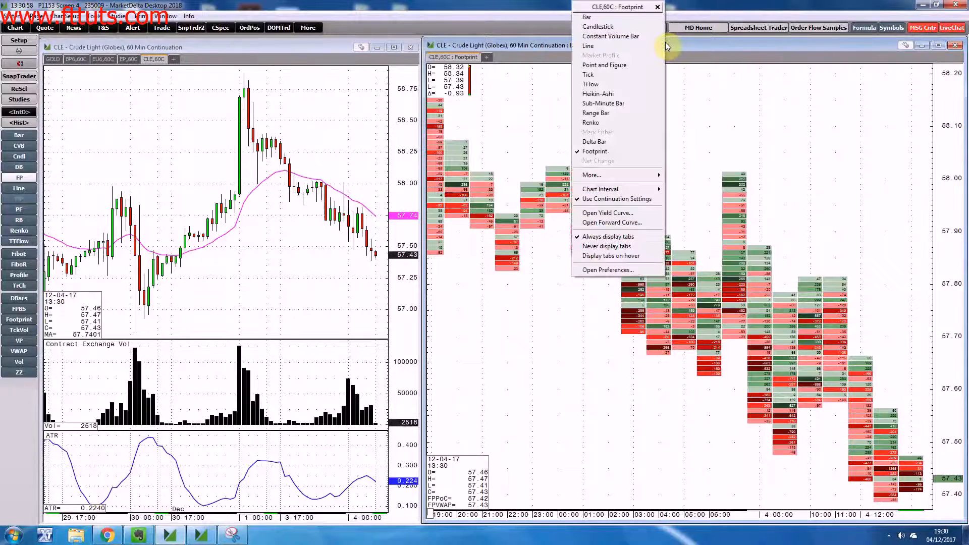
pyautogui.moveTo(624, 194)
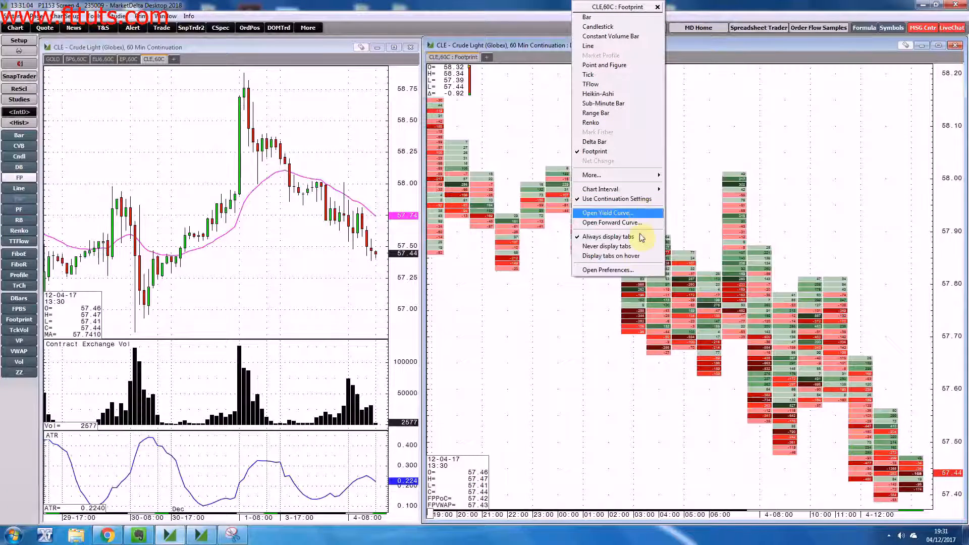
pyautogui.click(824, 179)
# Step: Auto-scale and reposition the footprint chart to examine its bars and the volume cell details of the 11:00 bar
pyautogui.moveTo(954, 194)
pyautogui.mouseDown()
pyautogui.moveTo(964, 286)
pyautogui.moveTo(955, 385)
pyautogui.moveTo(955, 191)
pyautogui.moveTo(961, 319)
pyautogui.moveTo(955, 221)
pyautogui.moveTo(948, 495)
pyautogui.moveTo(887, 217)
pyautogui.moveTo(946, 197)
pyautogui.mouseUp()
pyautogui.rightClick(945, 198)
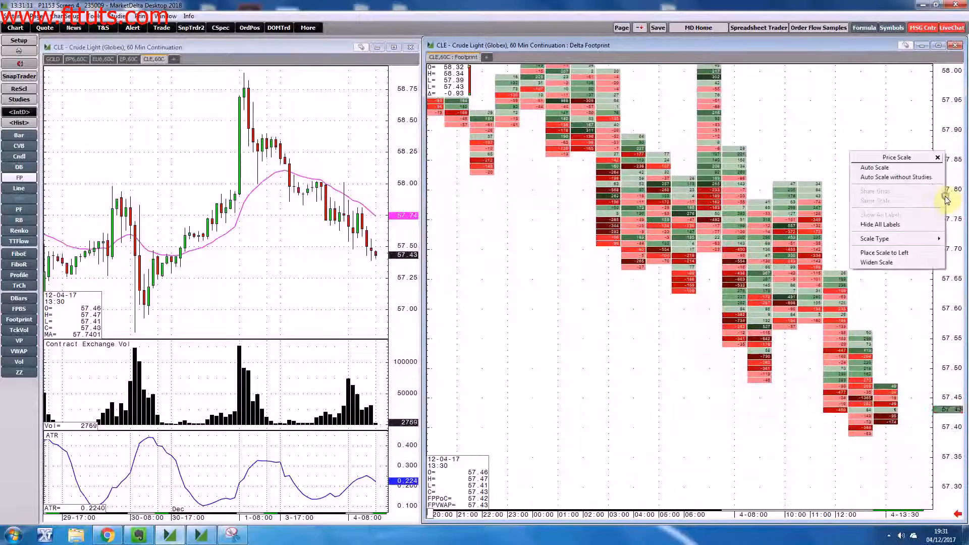
pyautogui.click(891, 168)
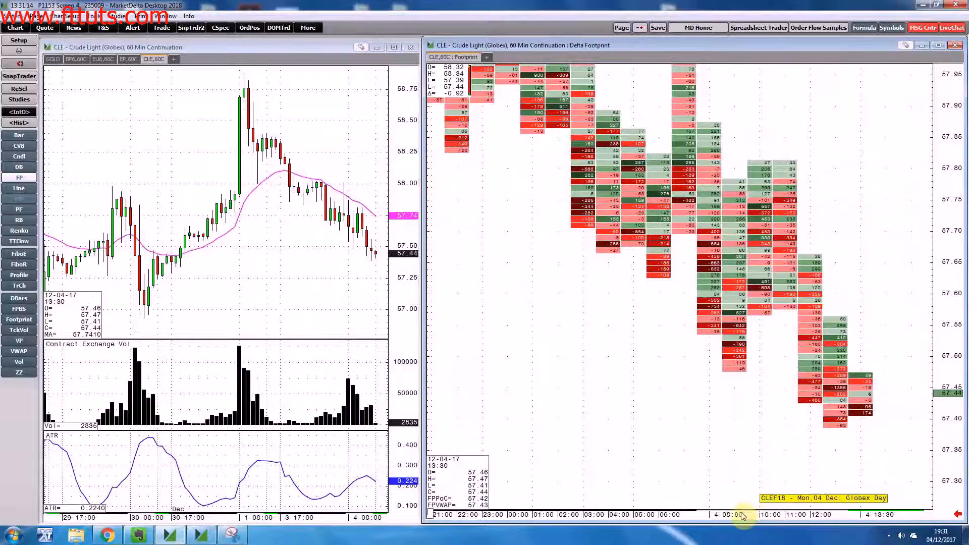
pyautogui.rightClick(736, 514)
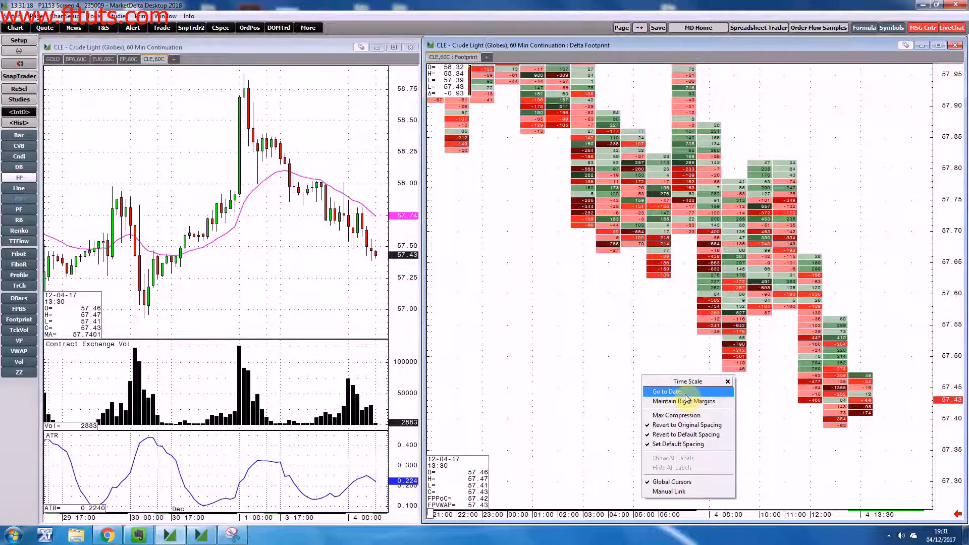
pyautogui.click(595, 381)
pyautogui.moveTo(828, 208); pyautogui.dragTo(830, 262)
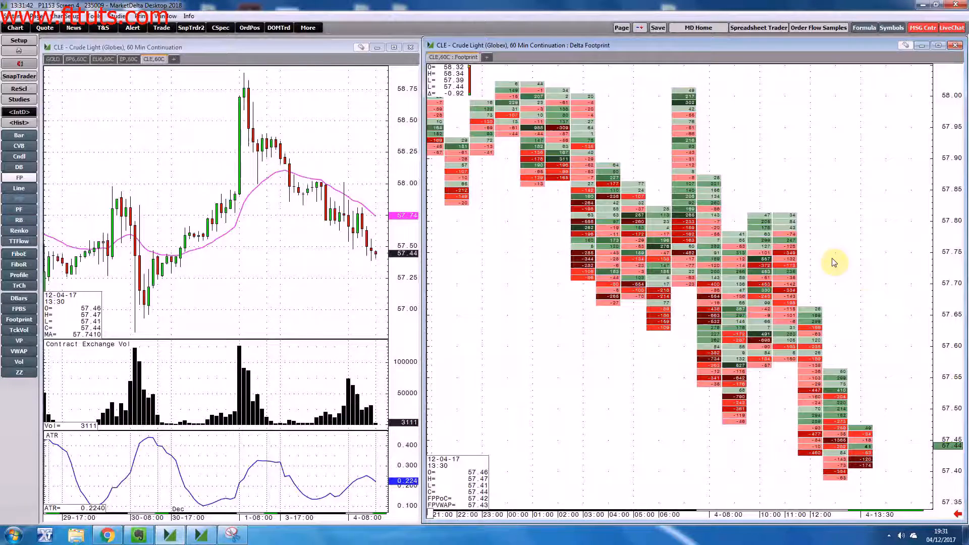
pyautogui.moveTo(951, 251); pyautogui.dragTo(948, 233)
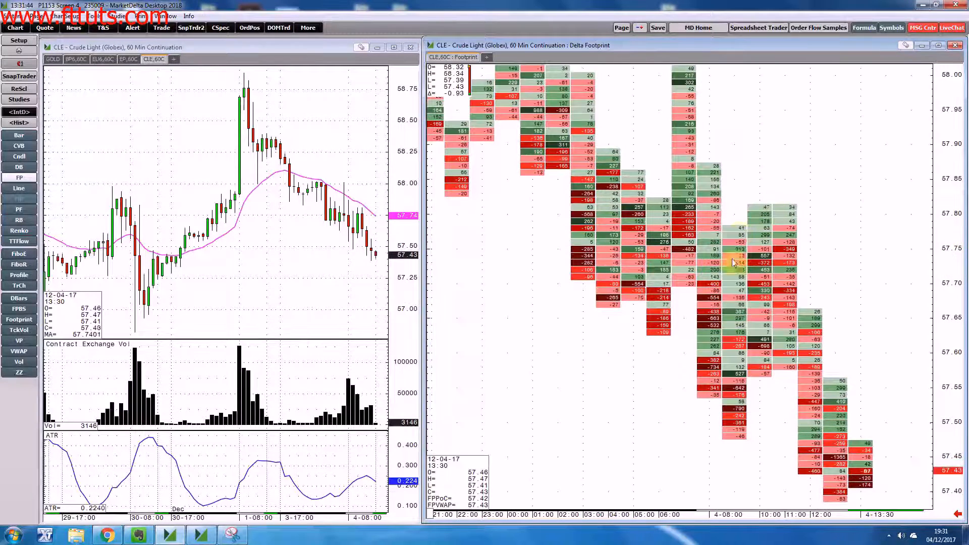
pyautogui.moveTo(831, 292); pyautogui.dragTo(836, 180)
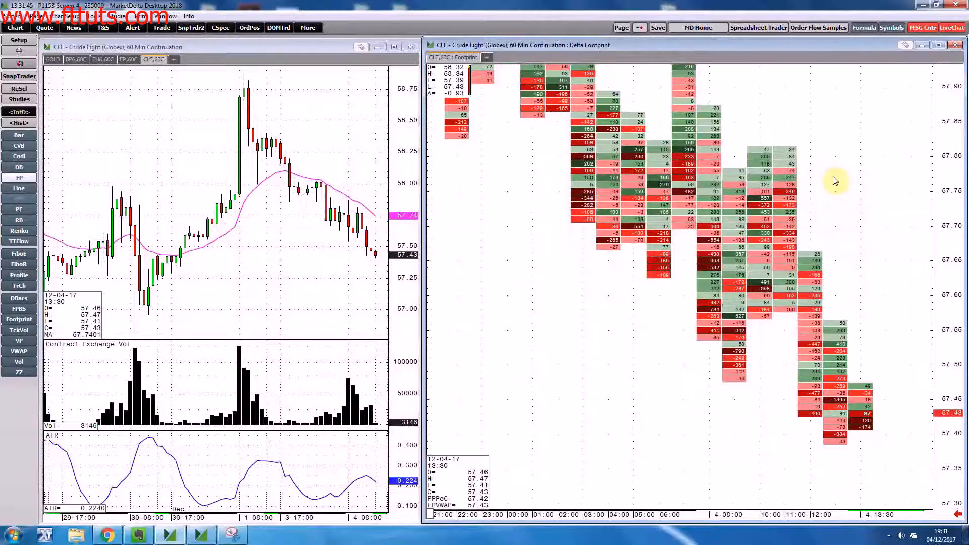
pyautogui.moveTo(789, 201)
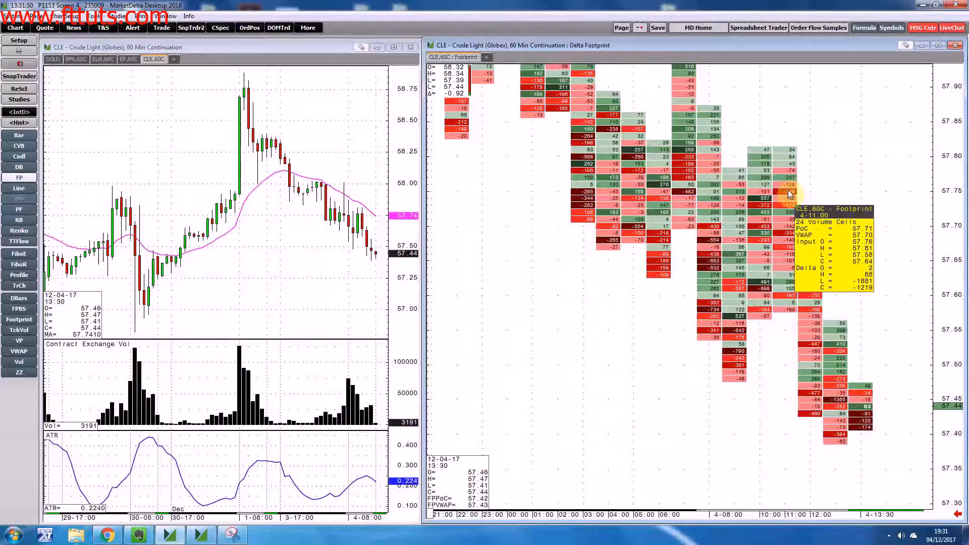
# Step: Modify the footprint study's source type to Point & Figure, apply it to the CLE chart and close the study parameters
pyautogui.rightClick(790, 200)
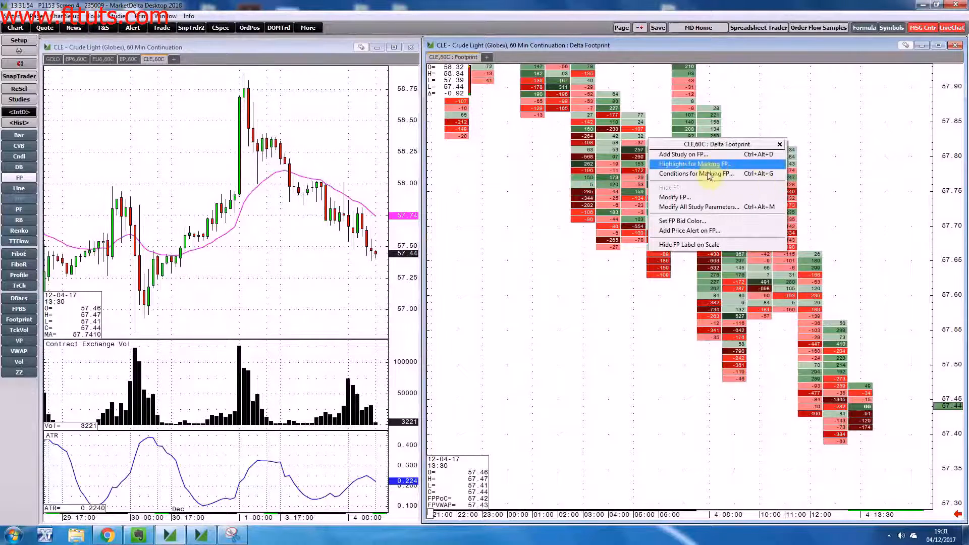
pyautogui.click(693, 198)
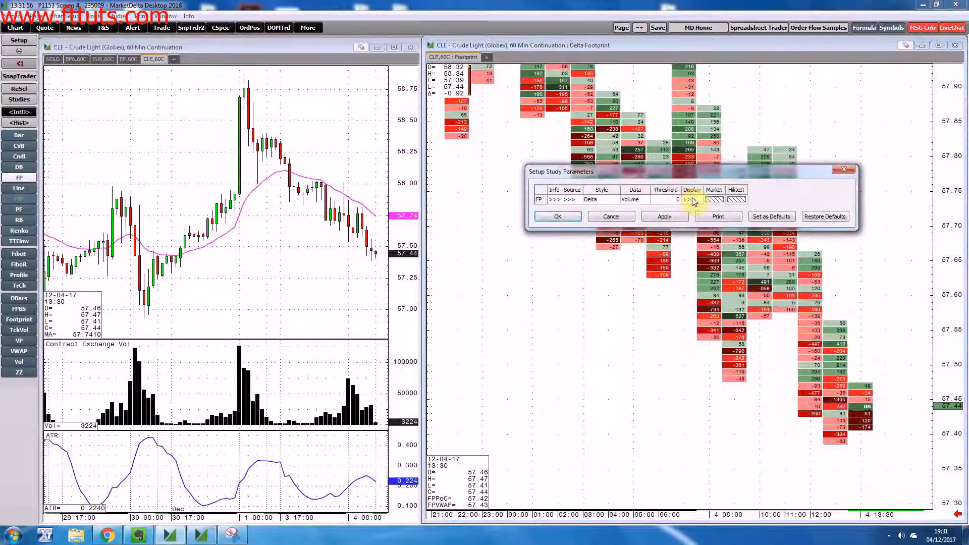
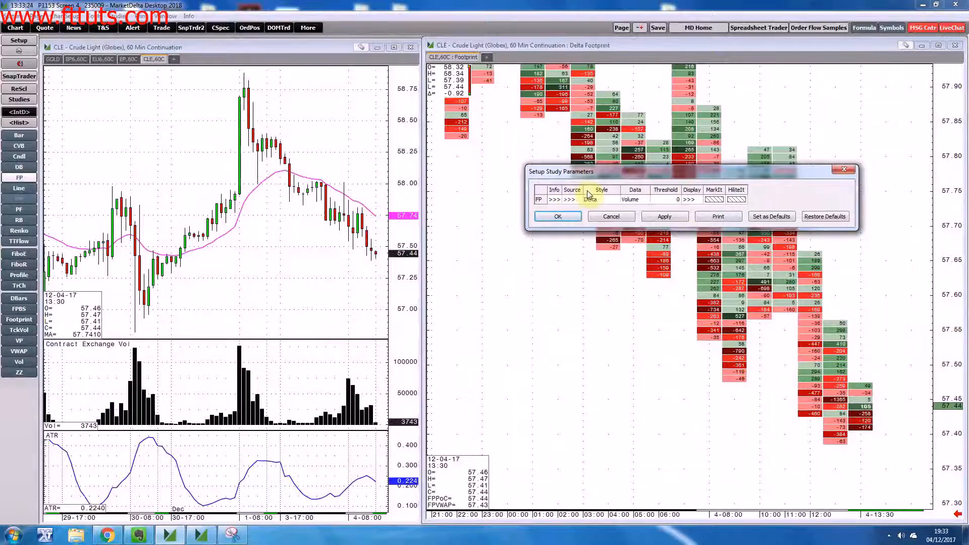
pyautogui.click(573, 203)
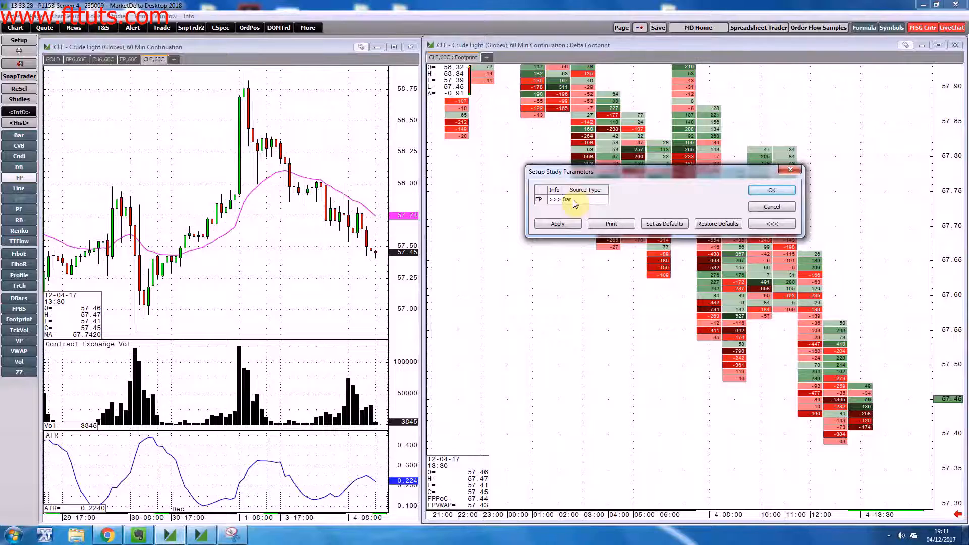
pyautogui.click(584, 202)
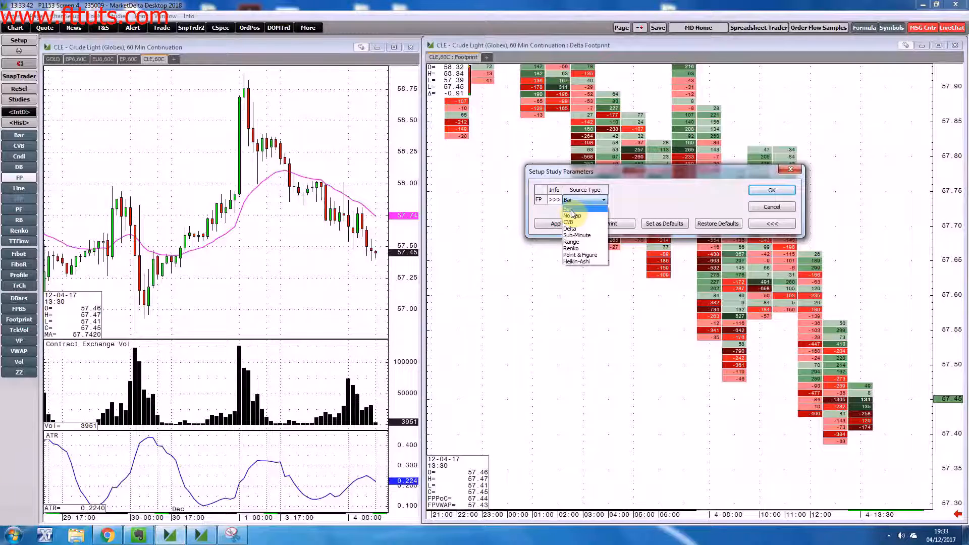
pyautogui.click(594, 257)
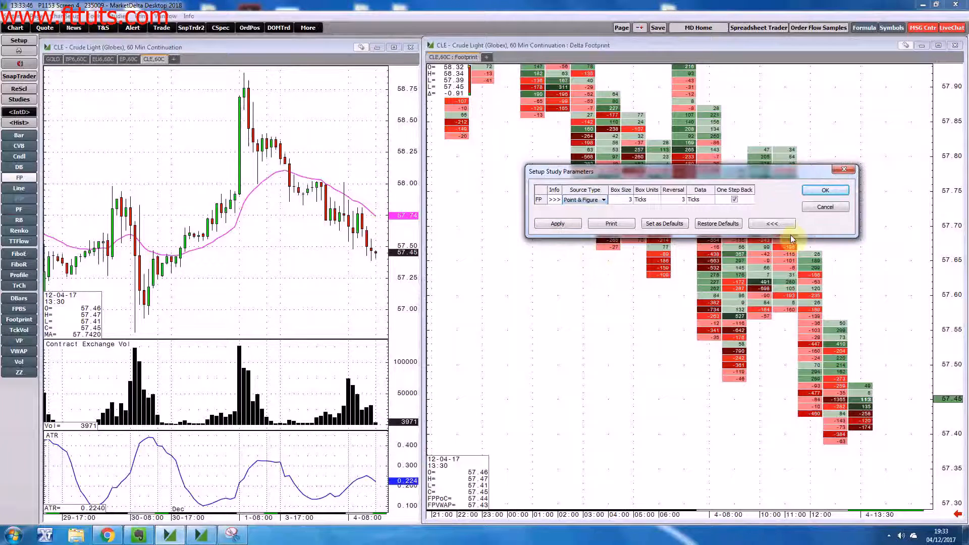
pyautogui.click(559, 223)
pyautogui.moveTo(690, 175); pyautogui.dragTo(292, 85)
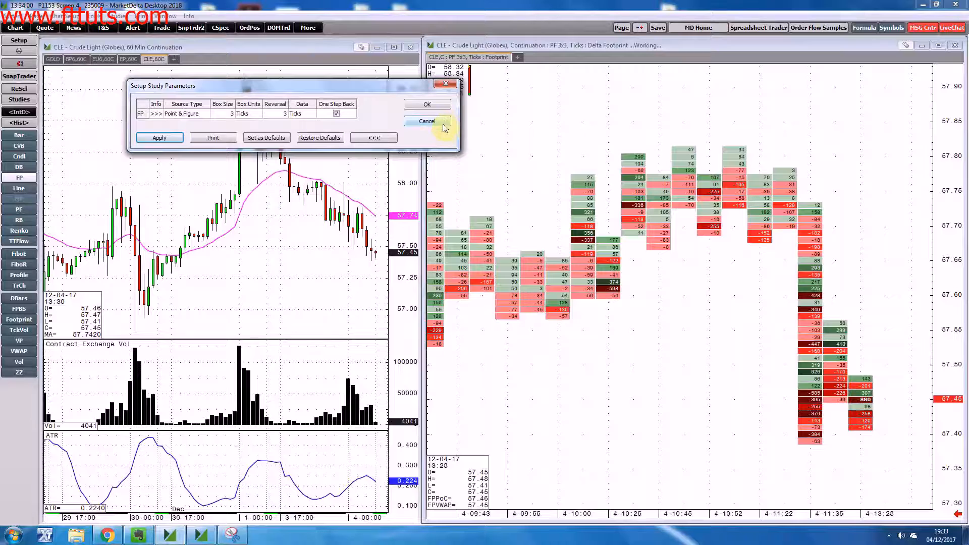
pyautogui.click(427, 121)
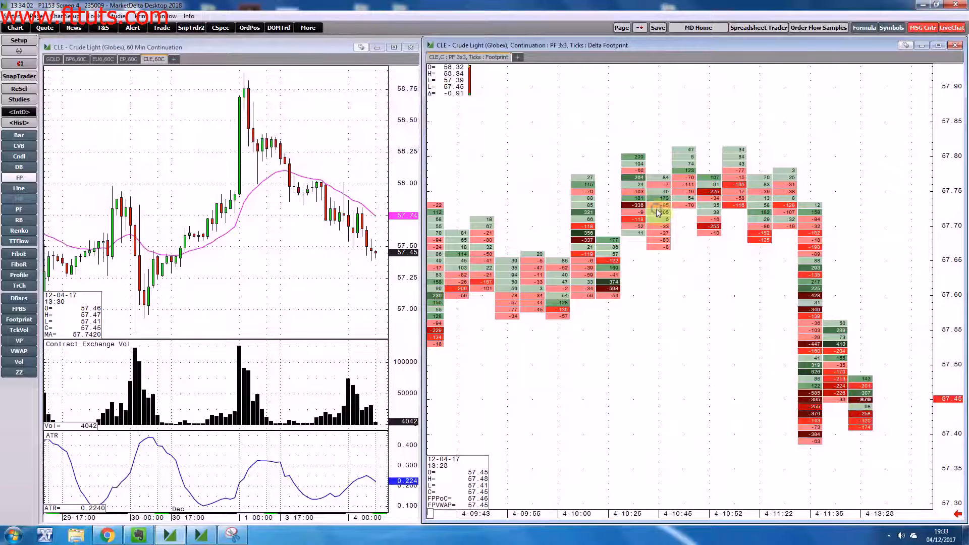
# Step: Set the footprint study's source type back to Bar and accept the study parameters
pyautogui.rightClick(655, 209)
pyautogui.click(555, 214)
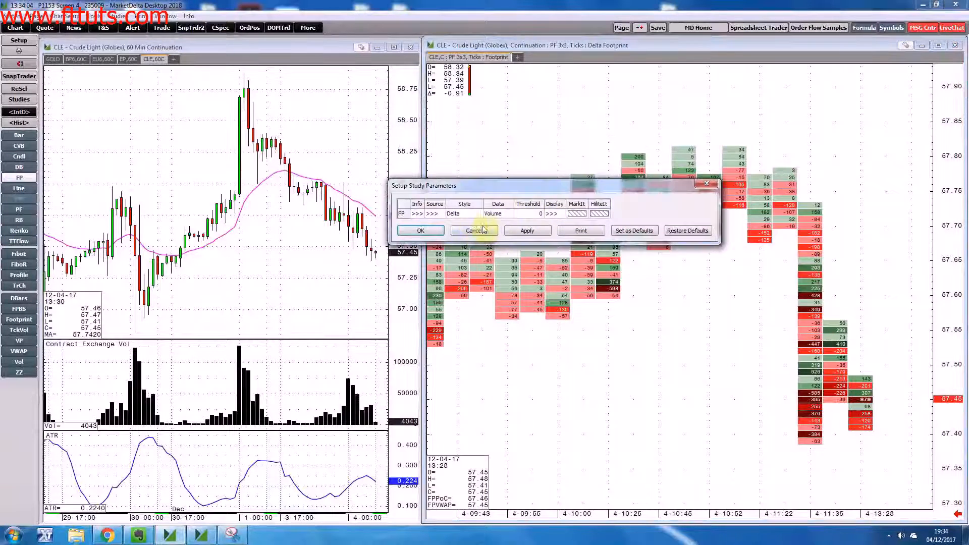
pyautogui.click(431, 216)
pyautogui.click(444, 214)
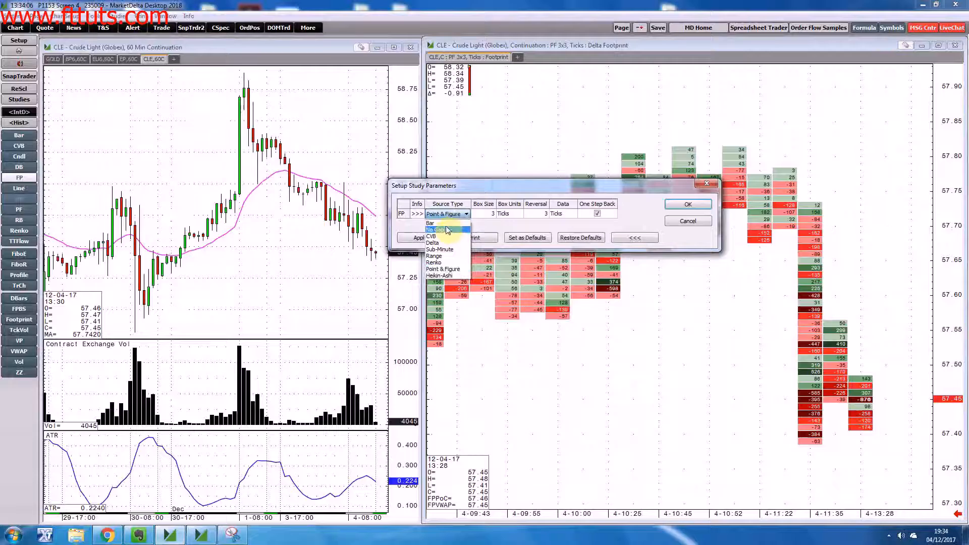
pyautogui.click(446, 224)
pyautogui.click(634, 204)
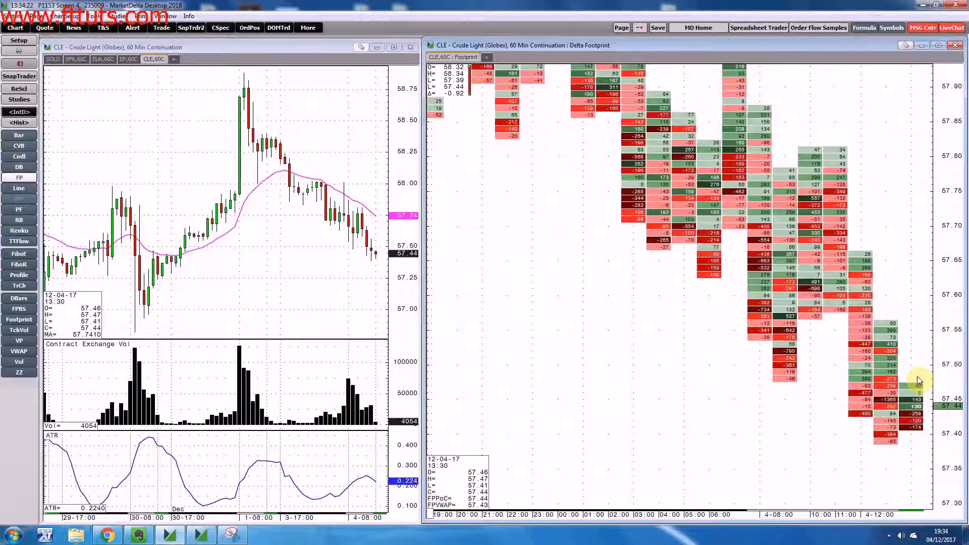
# Step: Change the footprint chart's interval to 1 Min
pyautogui.rightClick(579, 46)
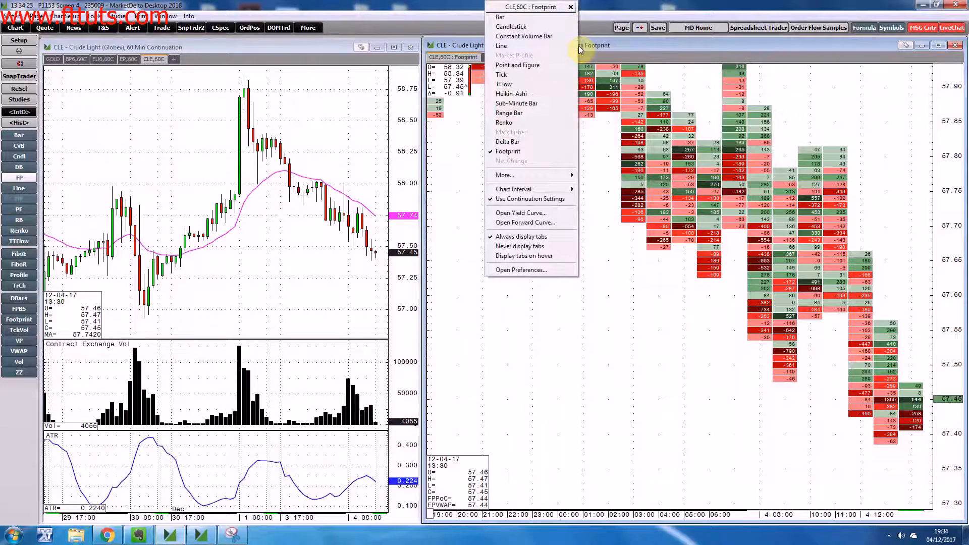
pyautogui.moveTo(541, 193)
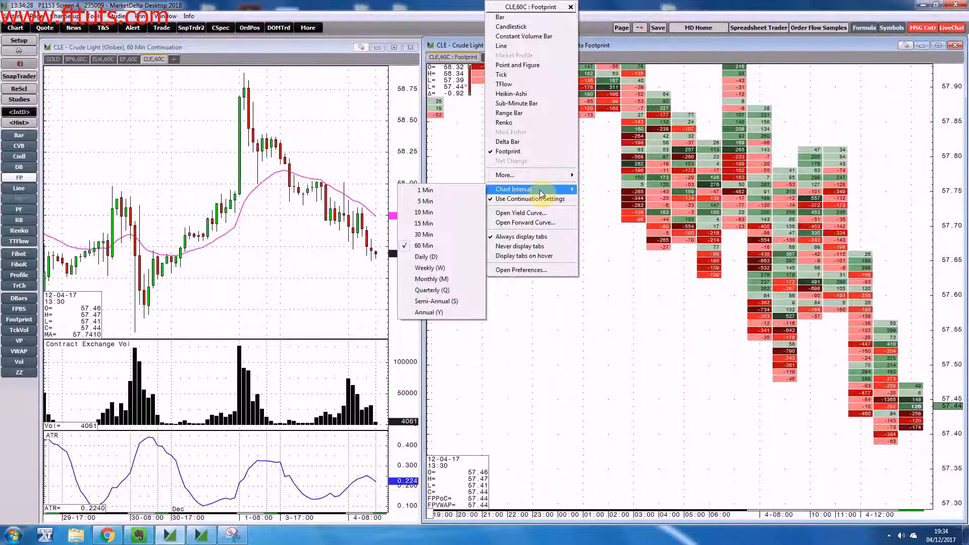
pyautogui.click(438, 192)
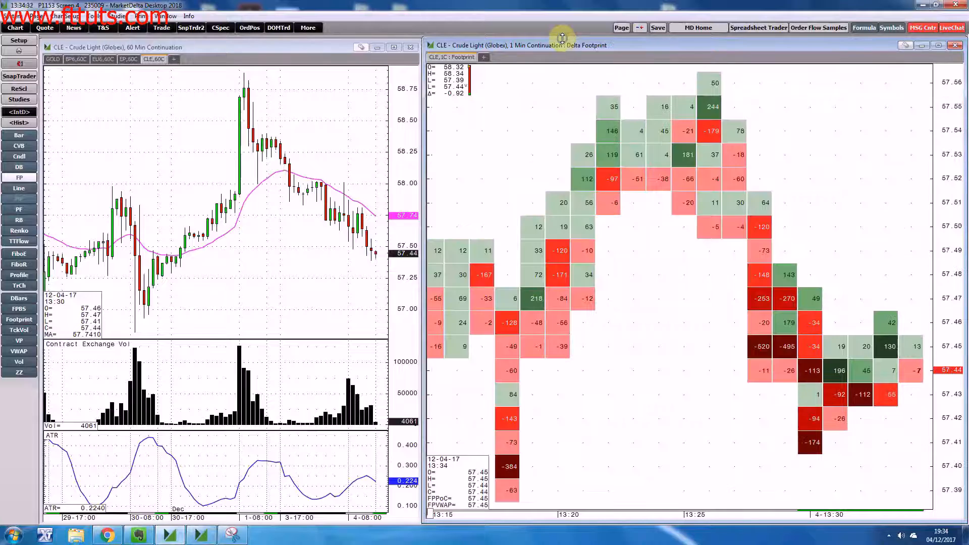
# Step: Switch the footprint chart to the Daily interval and adjust its price scale and position to bring the daily bars into view
pyautogui.rightClick(567, 47)
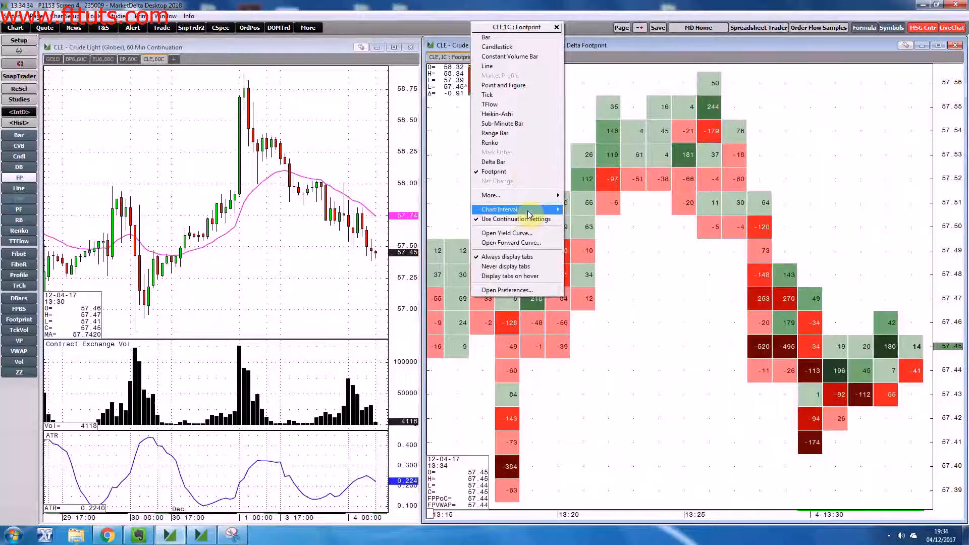
pyautogui.moveTo(545, 212)
pyautogui.click(420, 277)
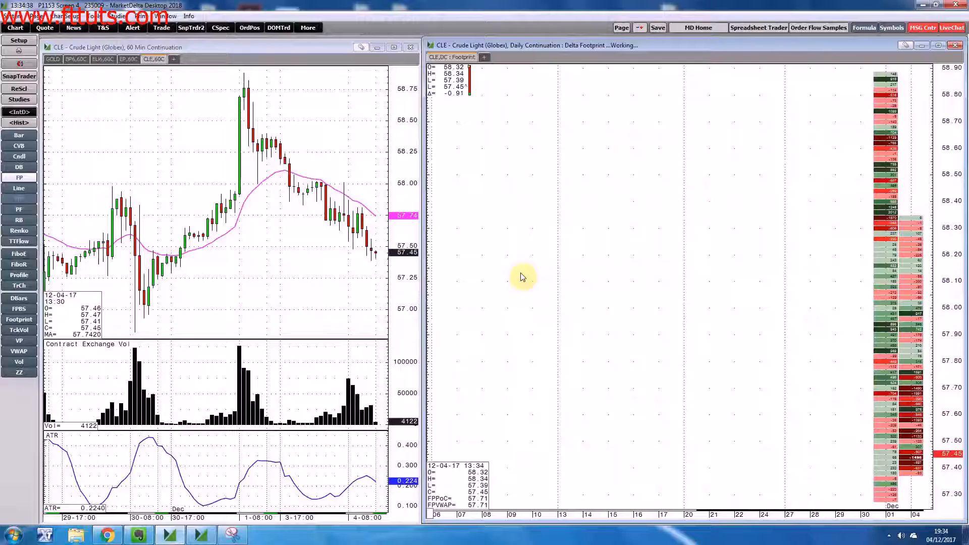
pyautogui.moveTo(951, 243); pyautogui.dragTo(961, 164)
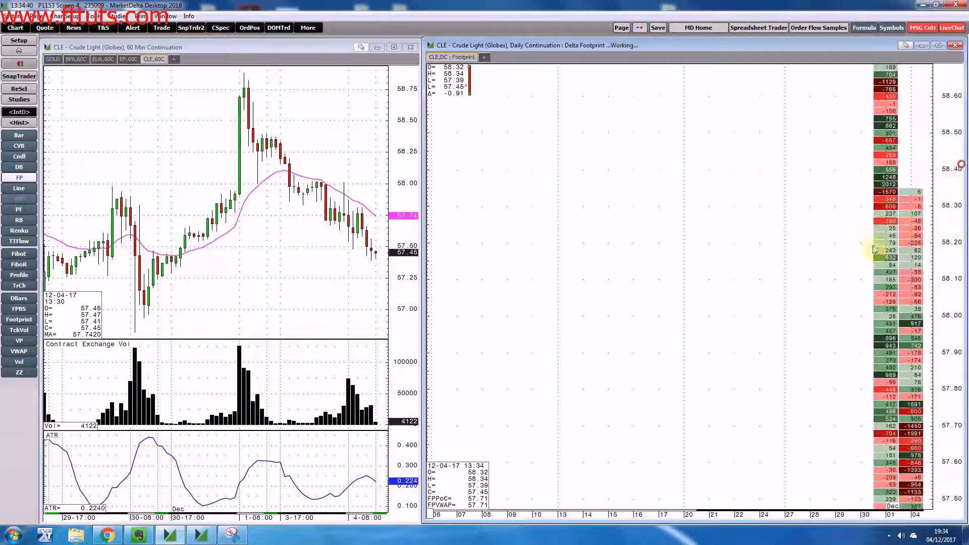
pyautogui.moveTo(824, 282); pyautogui.dragTo(791, 220)
pyautogui.moveTo(900, 314); pyautogui.dragTo(897, 277)
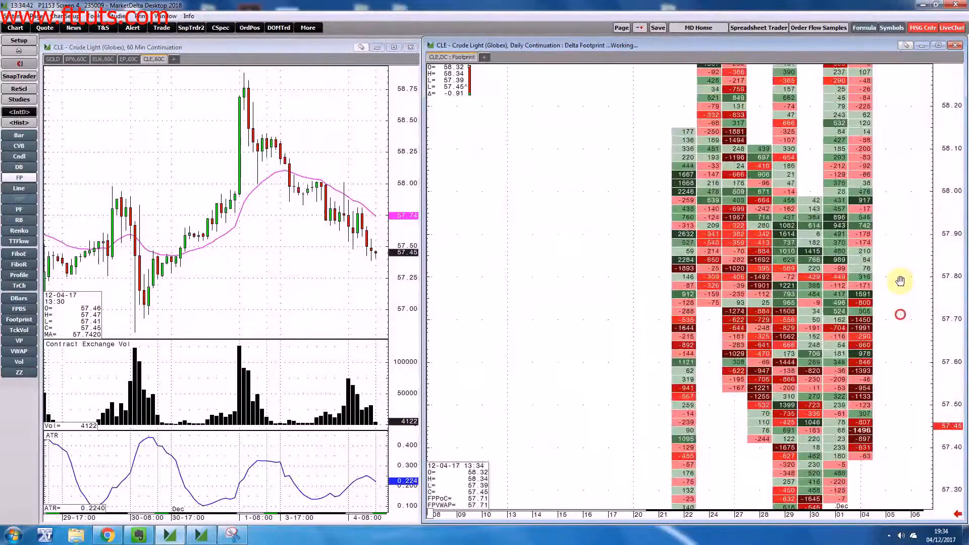
pyautogui.moveTo(946, 157); pyautogui.dragTo(948, 282)
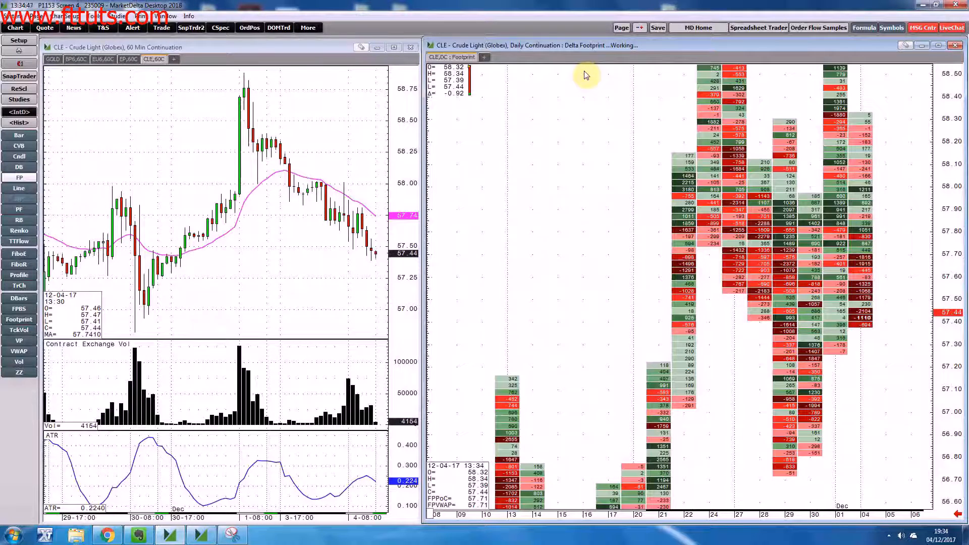
# Step: Set the footprint study's source type to Point & Figure with a reversal of 10 ticks and accept the parameters
pyautogui.rightClick(710, 189)
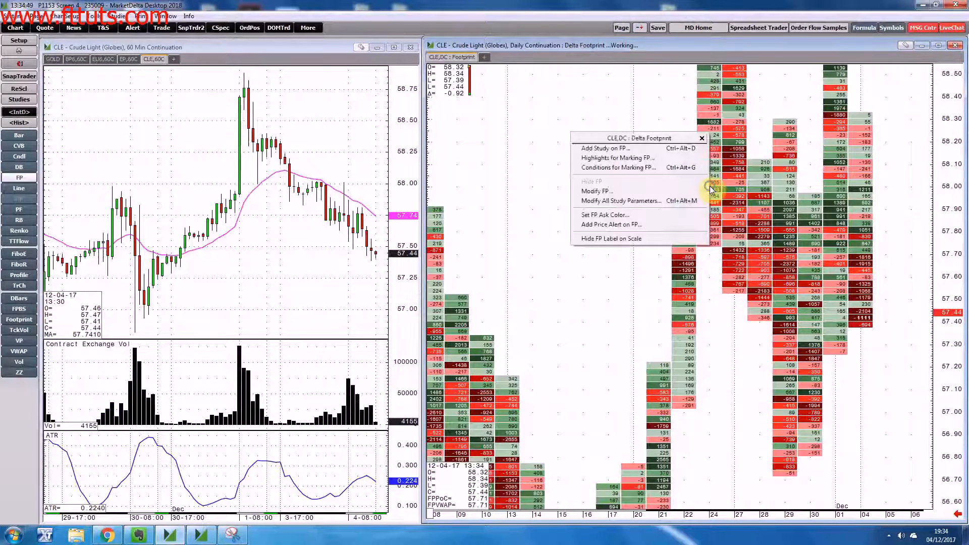
pyautogui.click(601, 192)
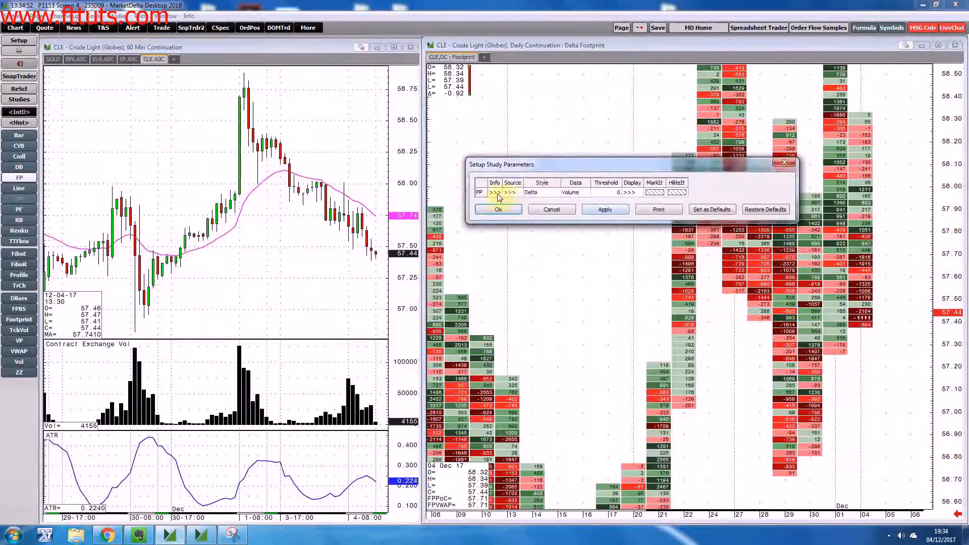
pyautogui.click(509, 196)
pyautogui.click(523, 193)
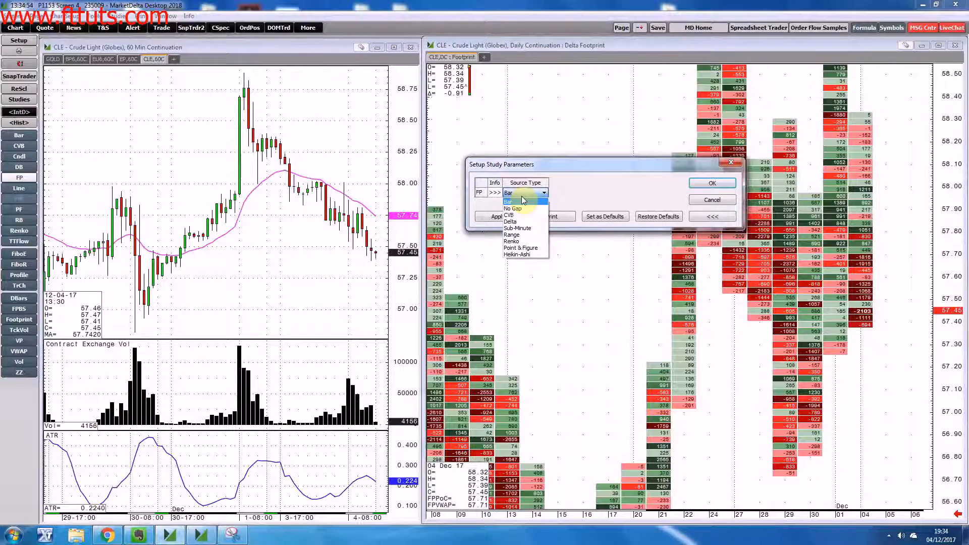
pyautogui.click(521, 248)
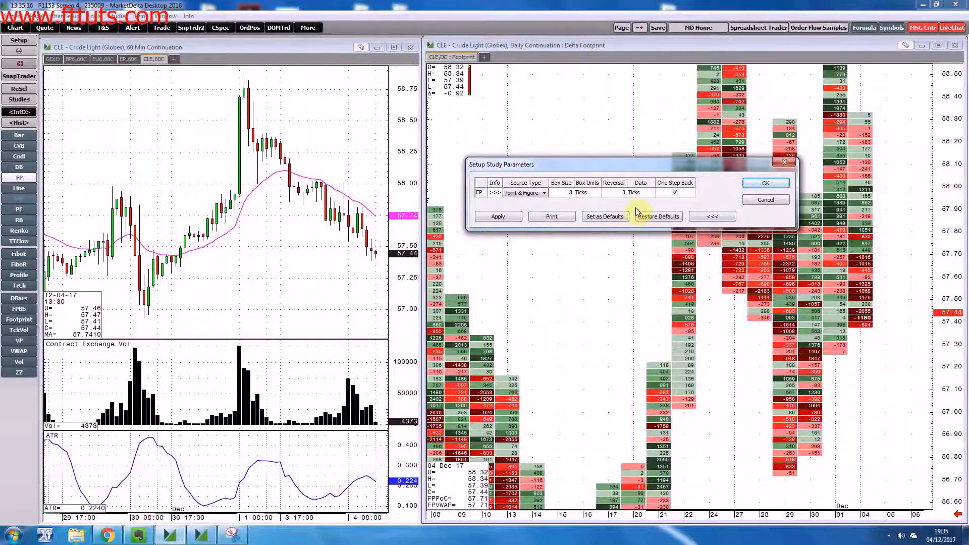
pyautogui.click(620, 193)
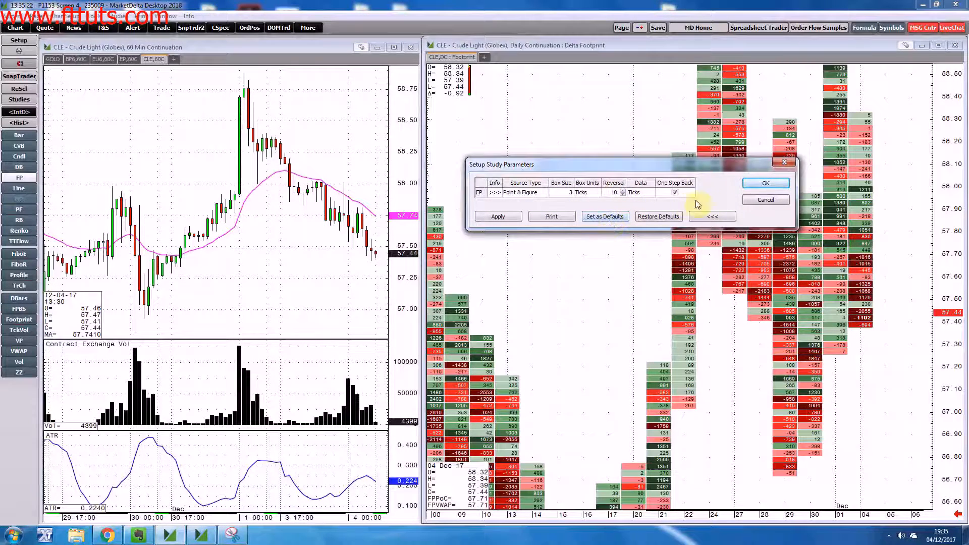
pyautogui.click(762, 185)
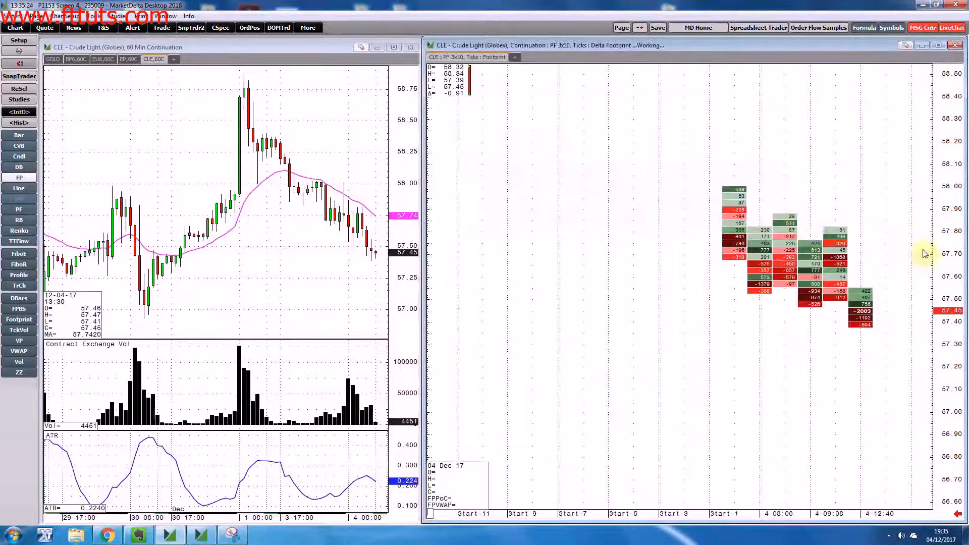
# Step: Rescale and reposition the Point & Figure footprint chart to examine its earlier columns
pyautogui.moveTo(818, 165); pyautogui.dragTo(819, 278)
pyautogui.moveTo(945, 242); pyautogui.dragTo(950, 210)
pyautogui.moveTo(555, 357)
pyautogui.mouseDown()
pyautogui.moveTo(610, 305)
pyautogui.moveTo(565, 357)
pyautogui.mouseUp()
pyautogui.moveTo(608, 216); pyautogui.dragTo(510, 275)
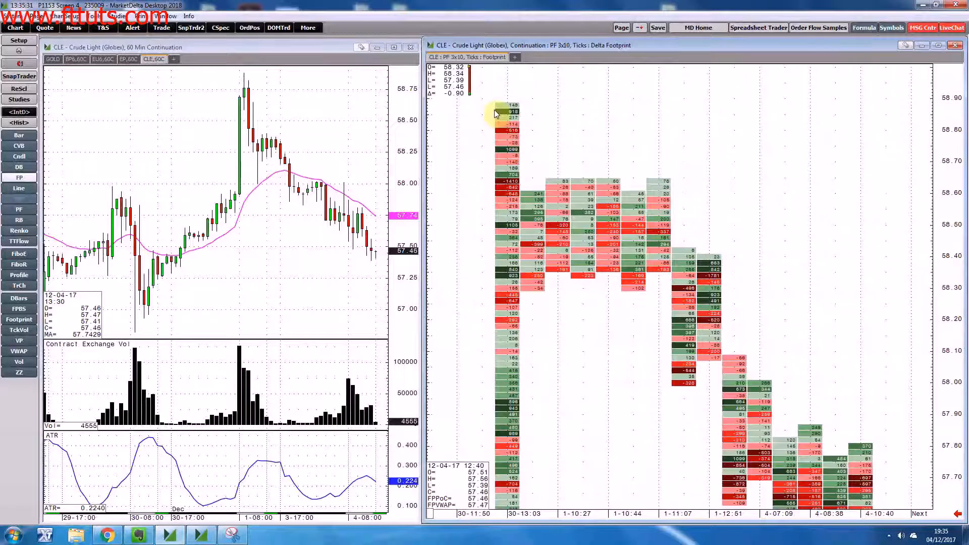
pyautogui.moveTo(541, 283)
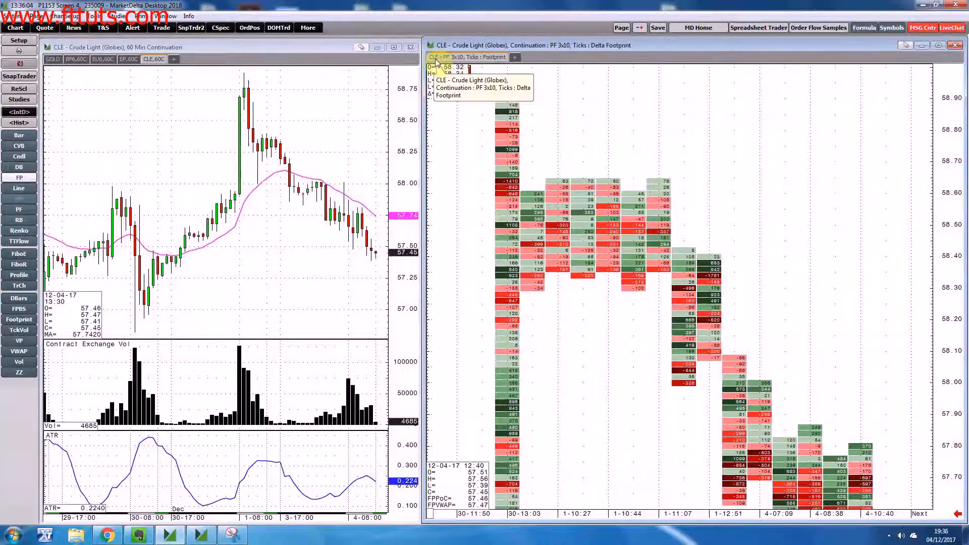
# Step: Rename the Point & Figure footprint chart's tab as Oil R
pyautogui.rightClick(453, 58)
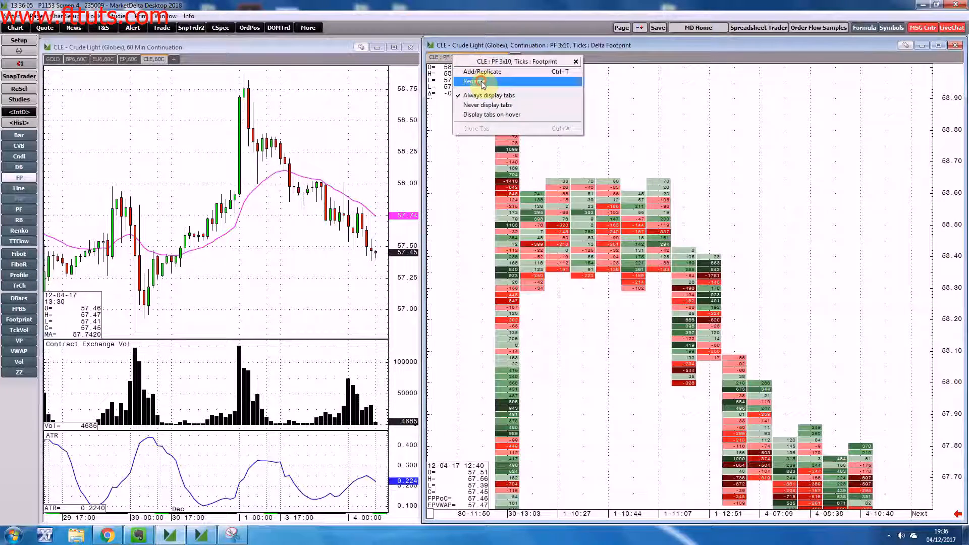
pyautogui.click(479, 77)
pyautogui.write('CL')
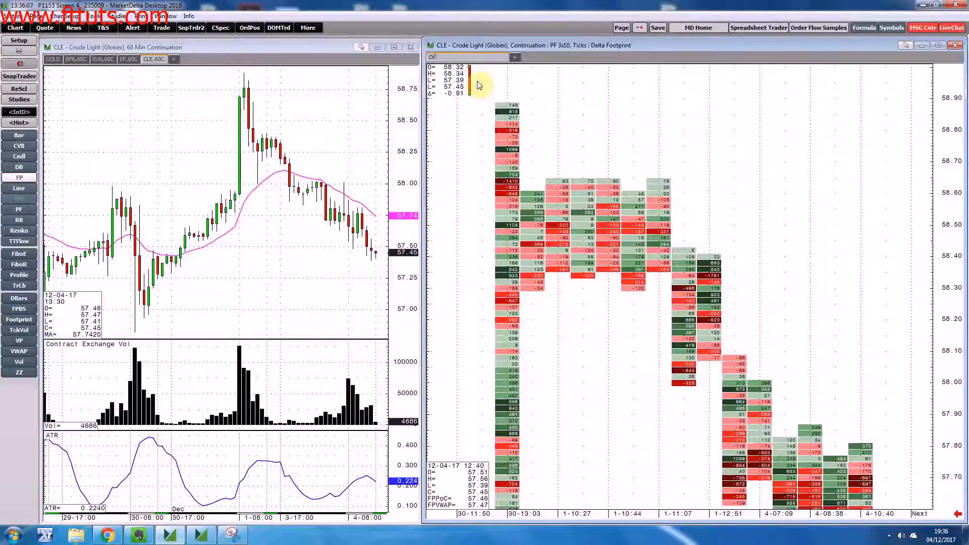
pyautogui.write('il R')
pyautogui.press('Return')
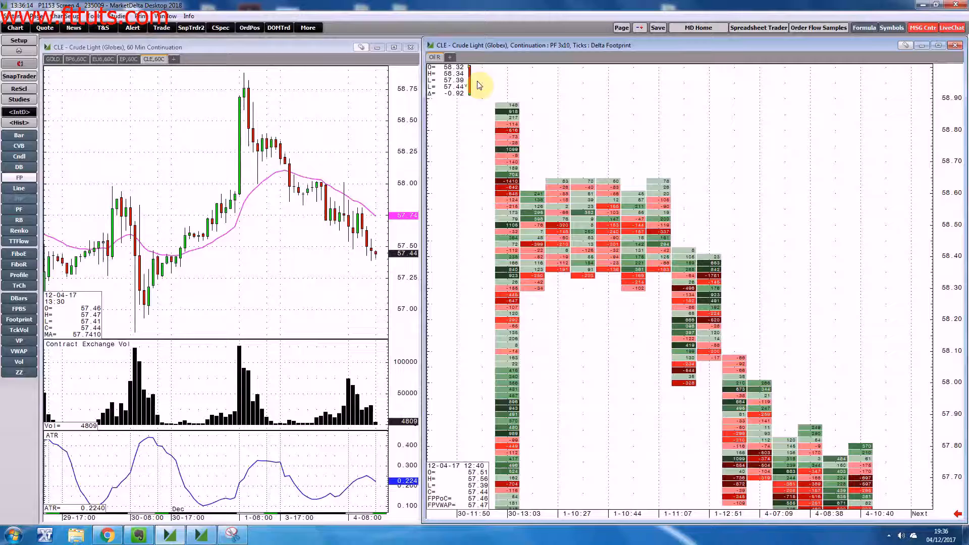
# Step: Replicate the footprint chart in a new tab and set that chart's source type to Bar
pyautogui.click(453, 61)
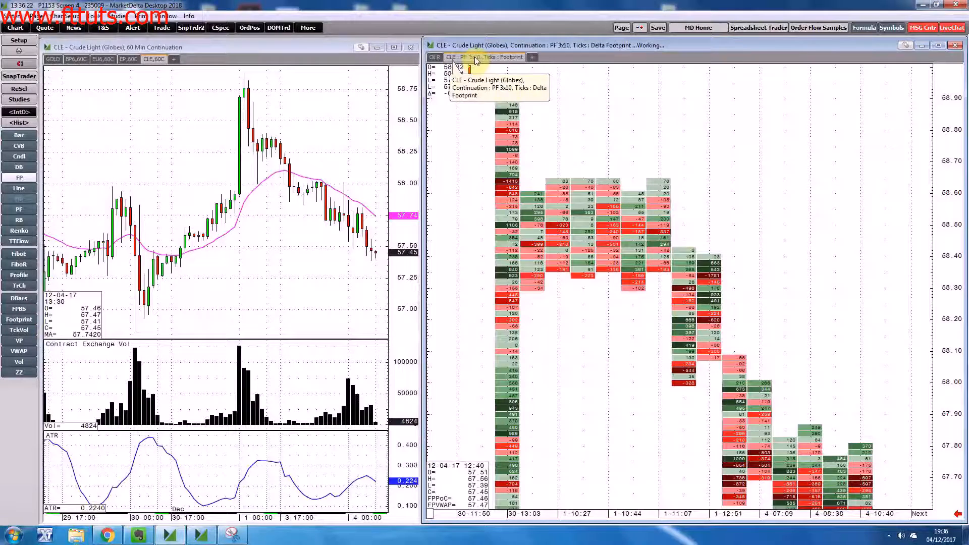
pyautogui.rightClick(532, 217)
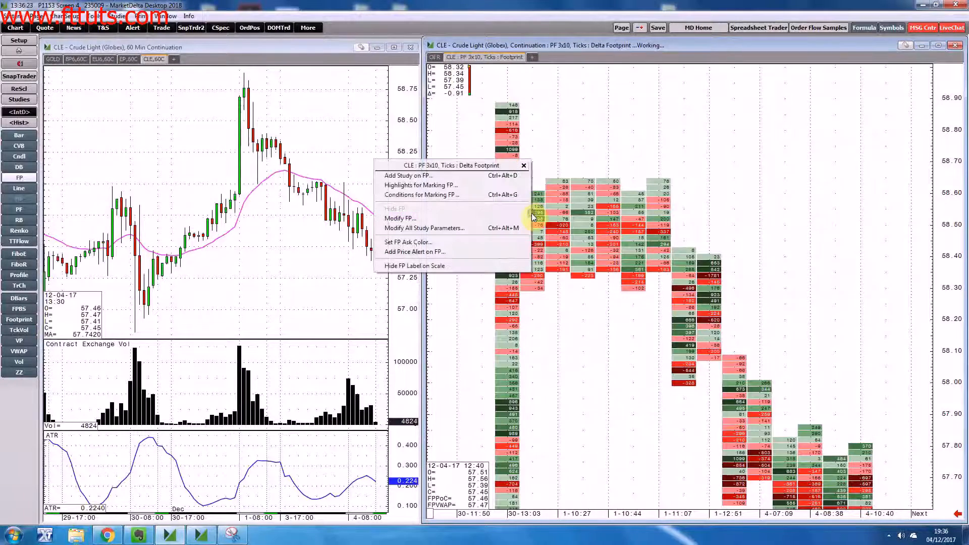
pyautogui.click(472, 228)
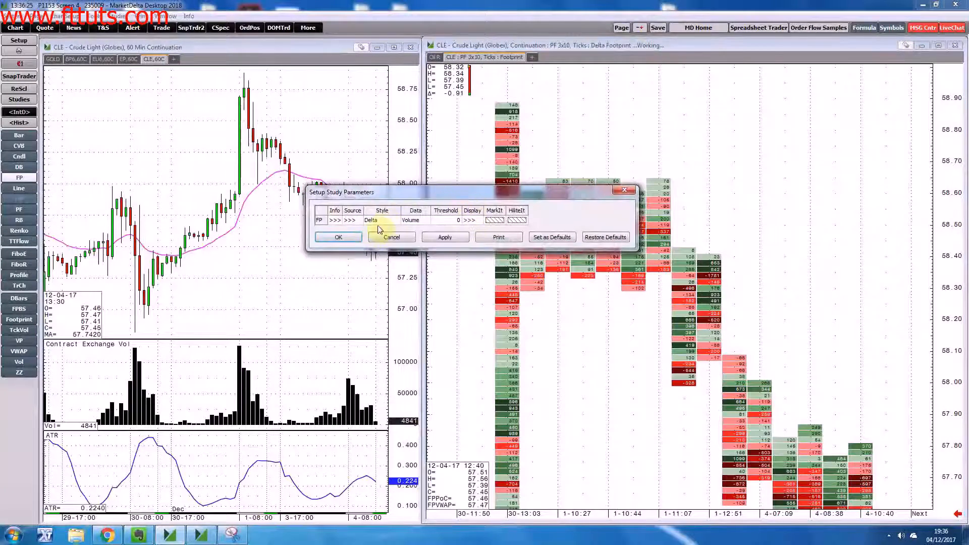
pyautogui.click(353, 221)
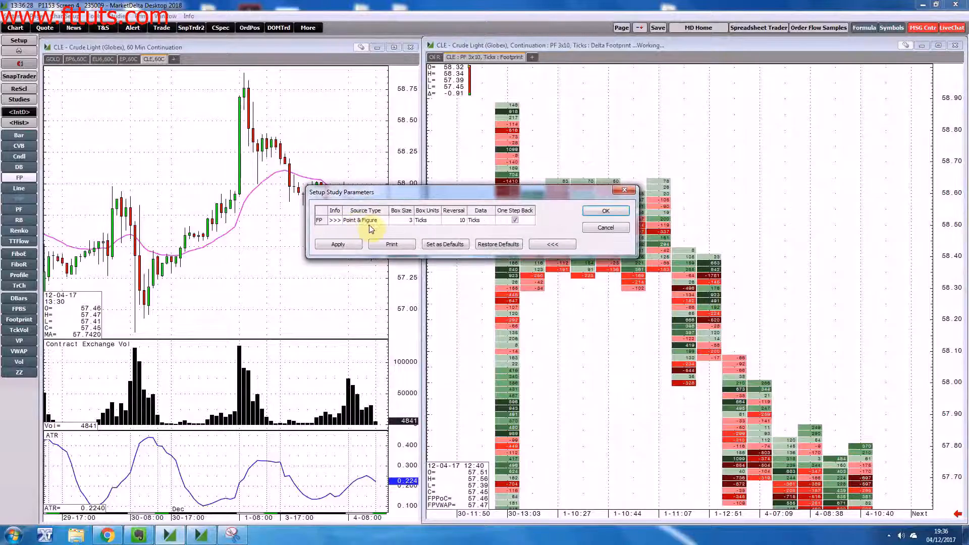
pyautogui.click(359, 223)
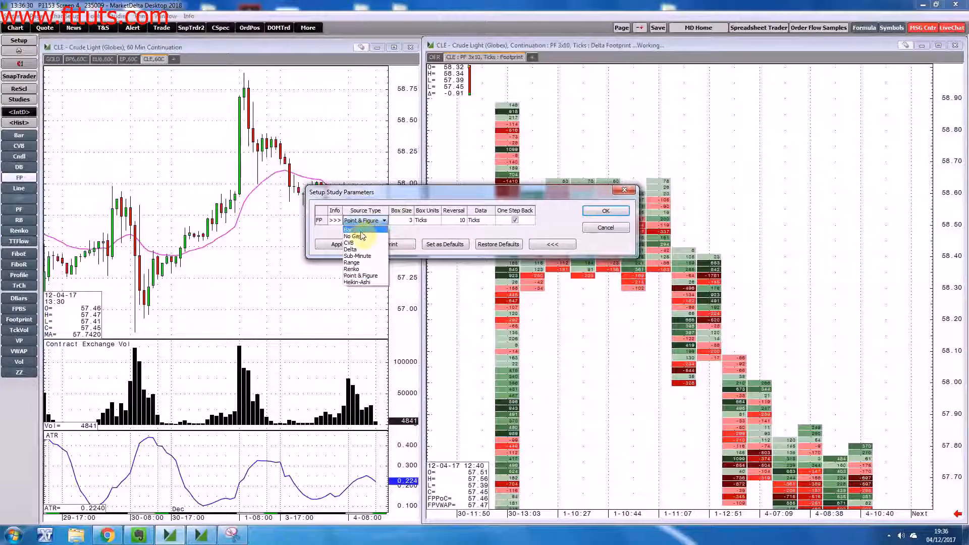
pyautogui.click(359, 231)
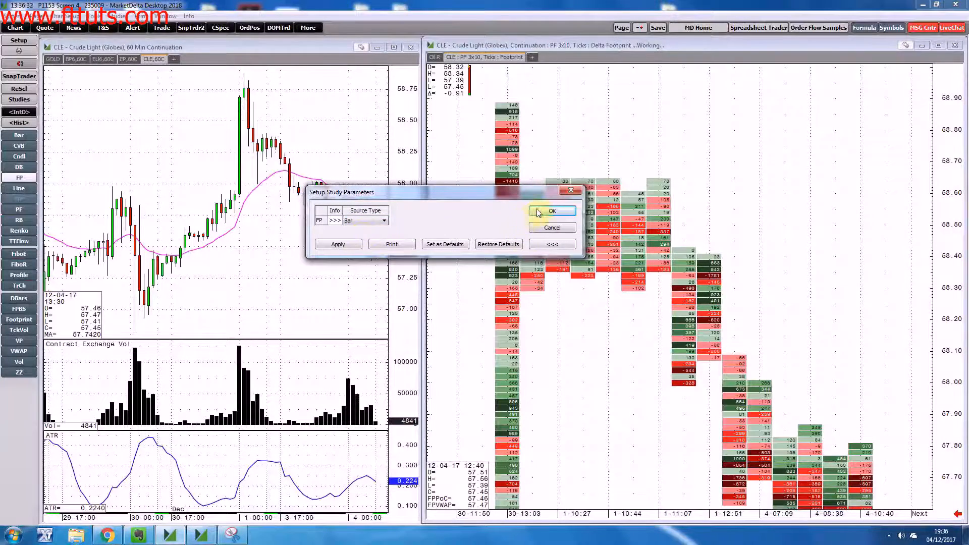
pyautogui.click(553, 211)
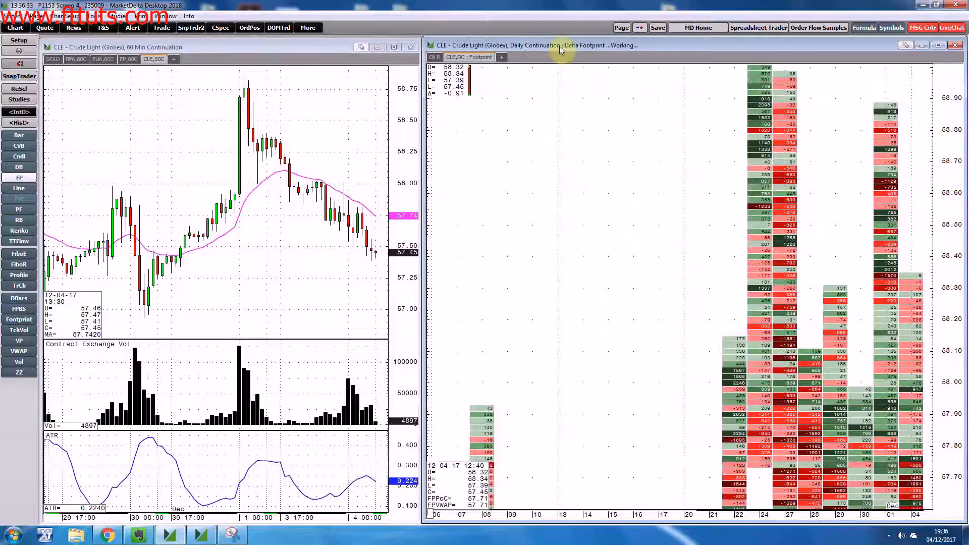
# Step: Change the new footprint chart's interval to 5 Min
pyautogui.click(559, 46)
pyautogui.moveTo(525, 190)
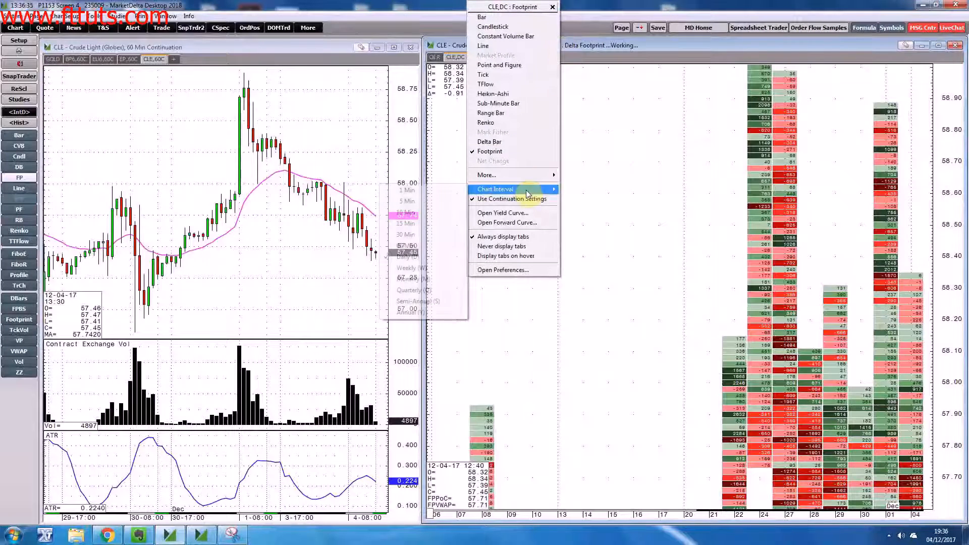
pyautogui.click(406, 202)
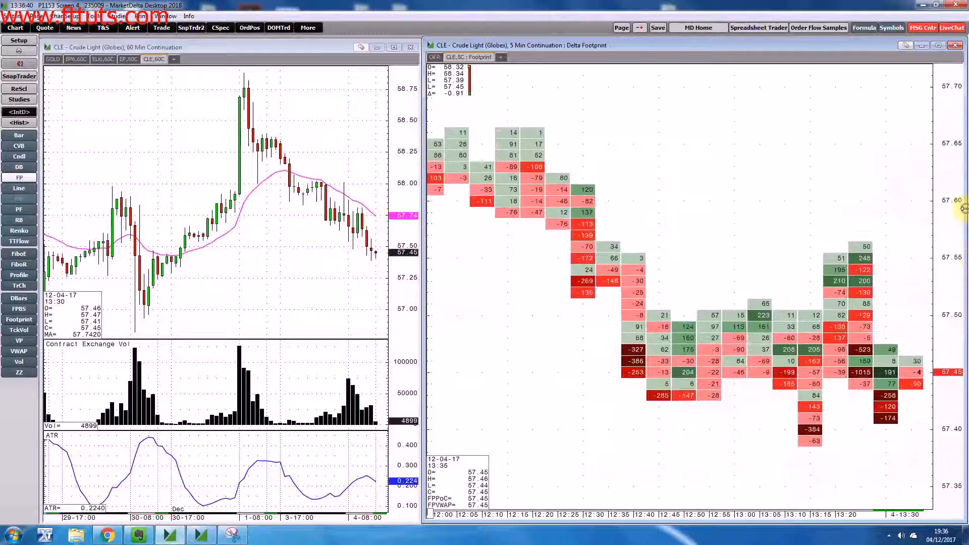
# Step: Rename the 5-minute footprint tab as Oil 5min, and switch to the Oil R tab and back to compare them
pyautogui.rightClick(472, 59)
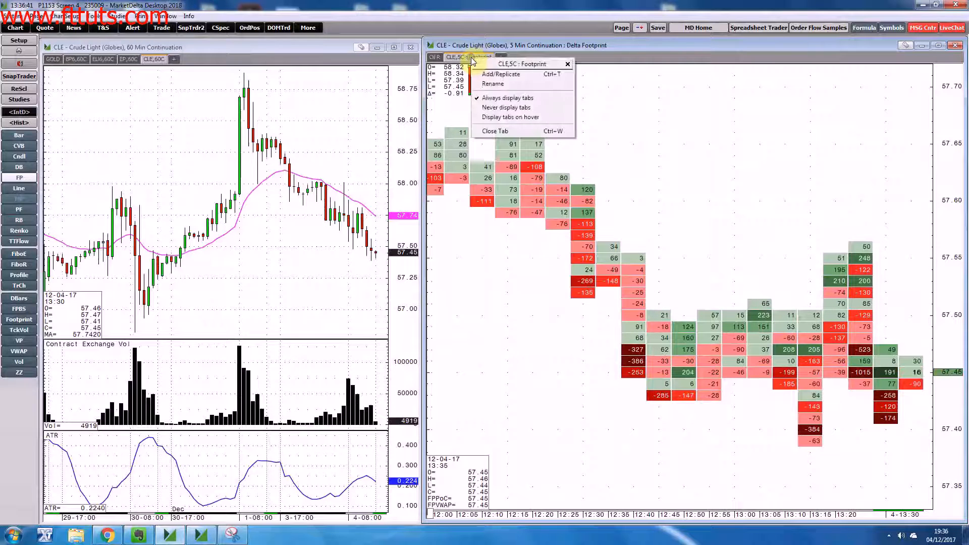
pyautogui.click(499, 90)
pyautogui.write('Oil')
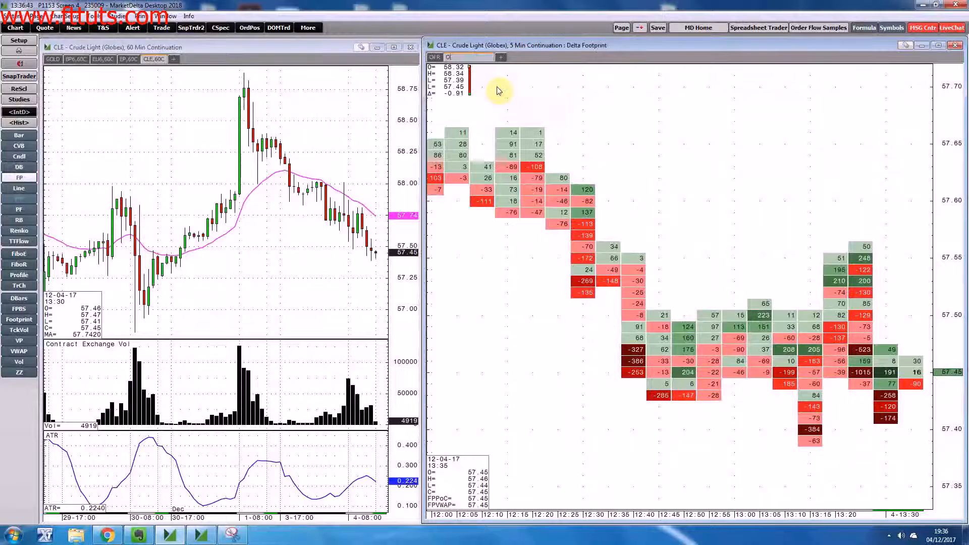
pyautogui.write(' 5m')
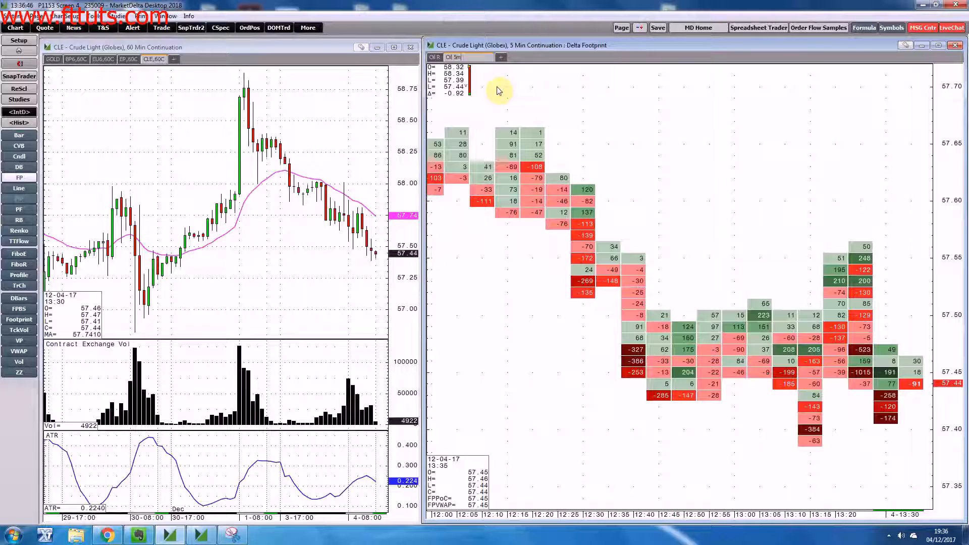
pyautogui.write('in')
pyautogui.press('Return')
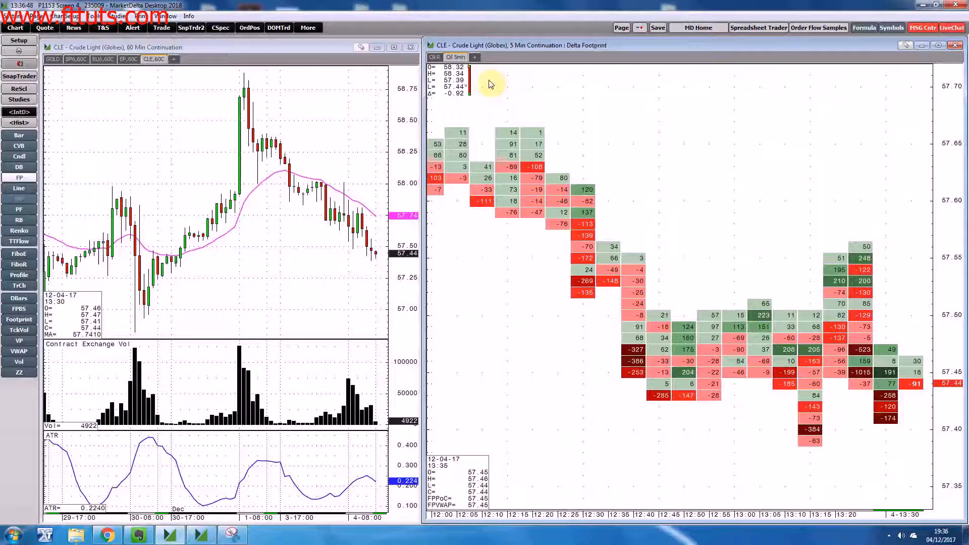
pyautogui.click(435, 58)
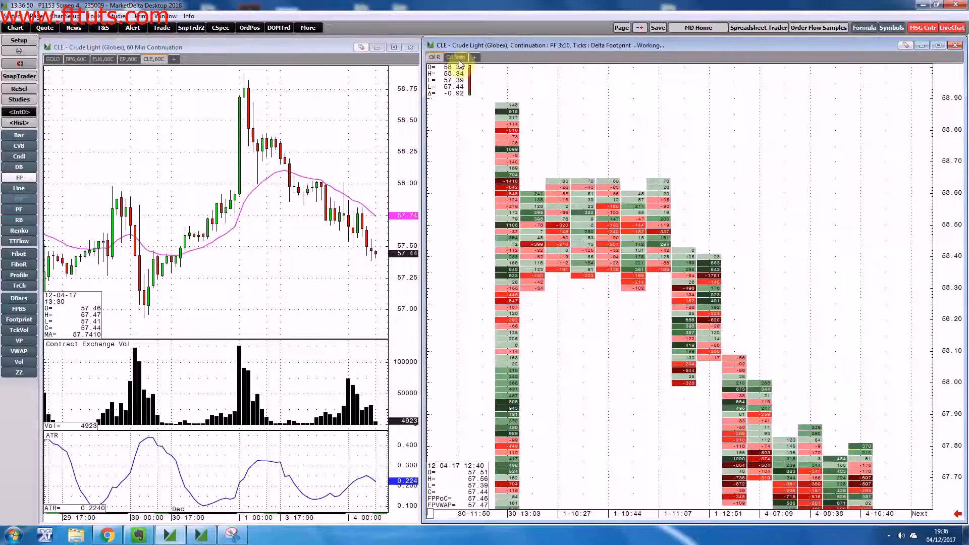
pyautogui.click(457, 58)
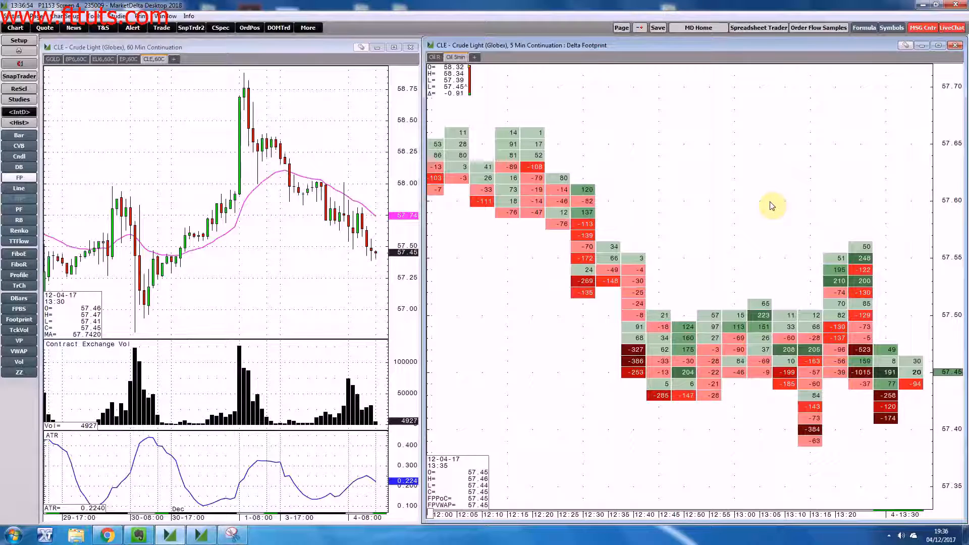
# Step: Set the footprint style on the Oil 5min chart to Bid x Ask, then apply and accept the study parameters
pyautogui.rightClick(679, 337)
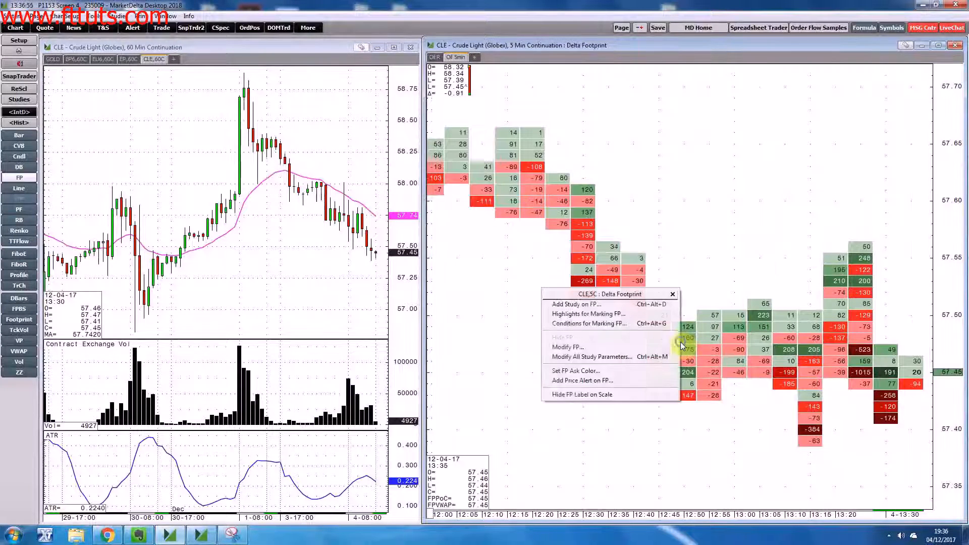
pyautogui.click(585, 348)
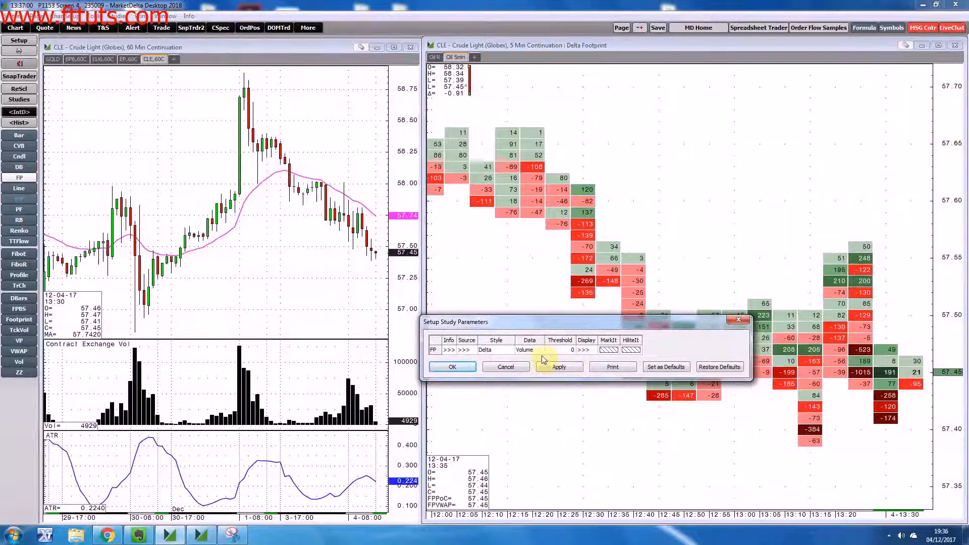
pyautogui.moveTo(530, 321); pyautogui.dragTo(689, 62)
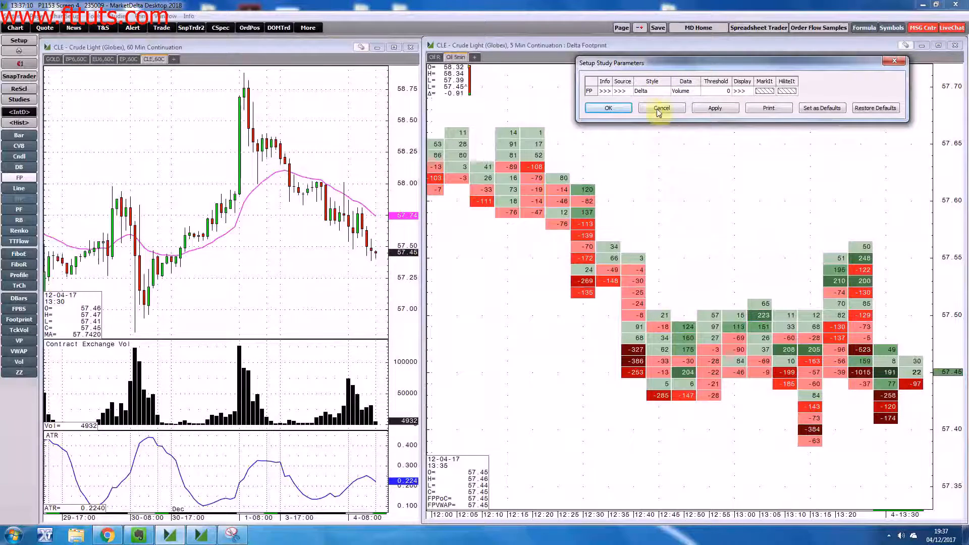
pyautogui.click(644, 91)
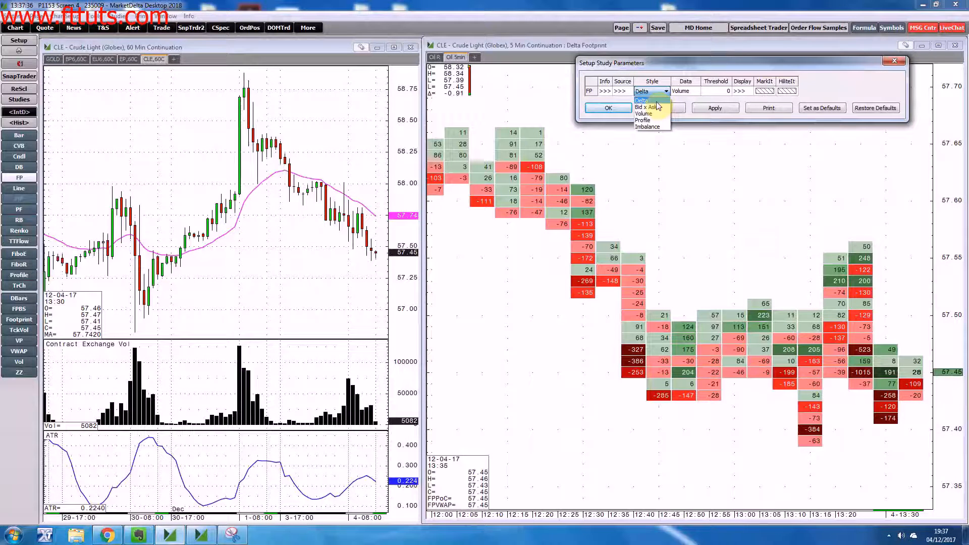
pyautogui.click(642, 100)
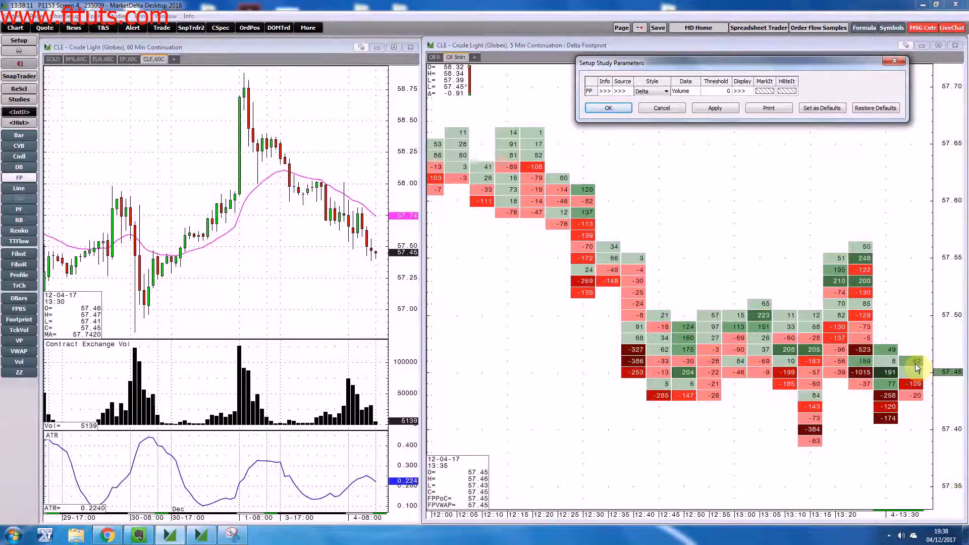
pyautogui.click(665, 92)
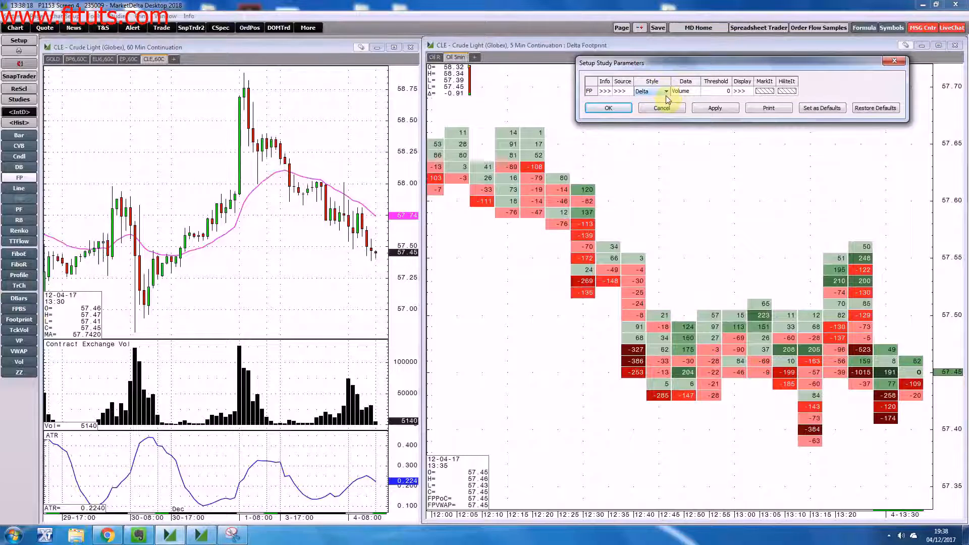
pyautogui.click(667, 92)
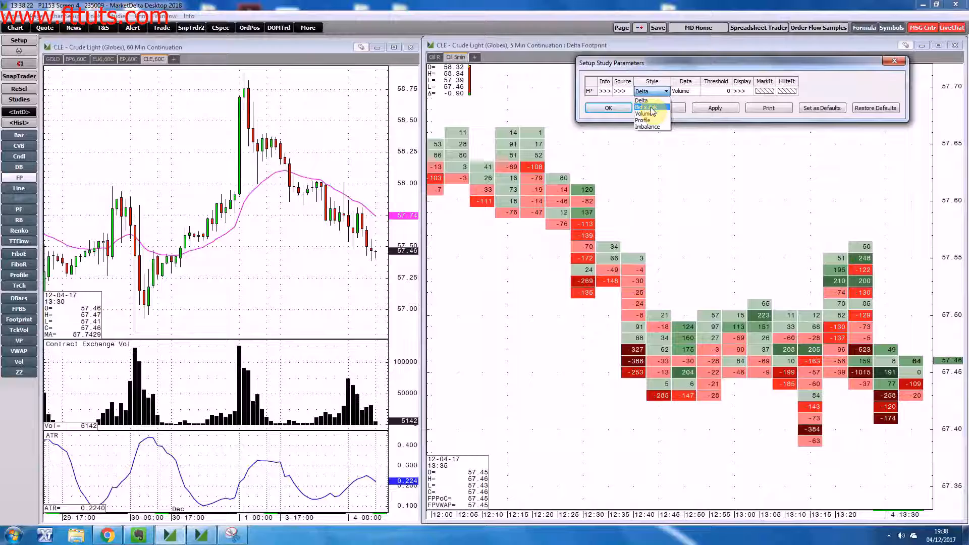
pyautogui.click(652, 108)
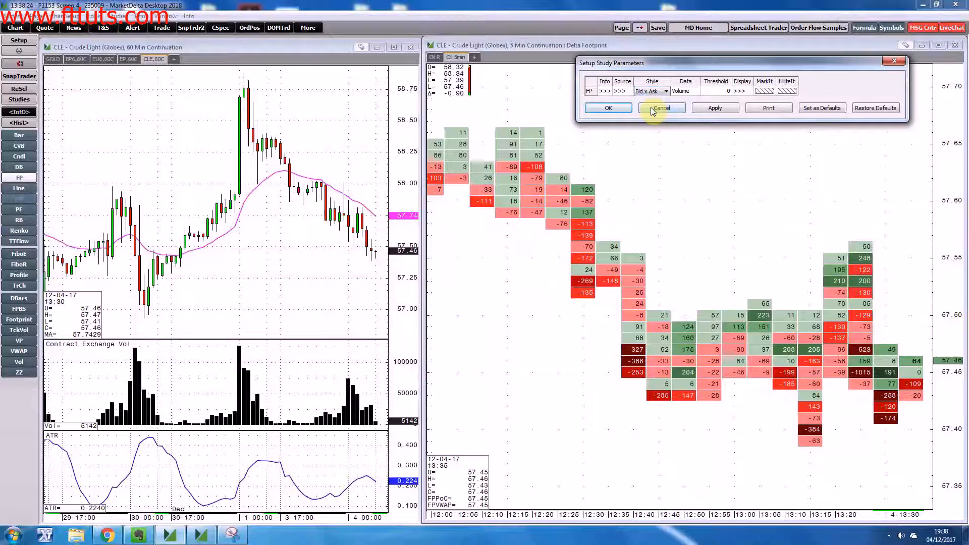
pyautogui.click(708, 108)
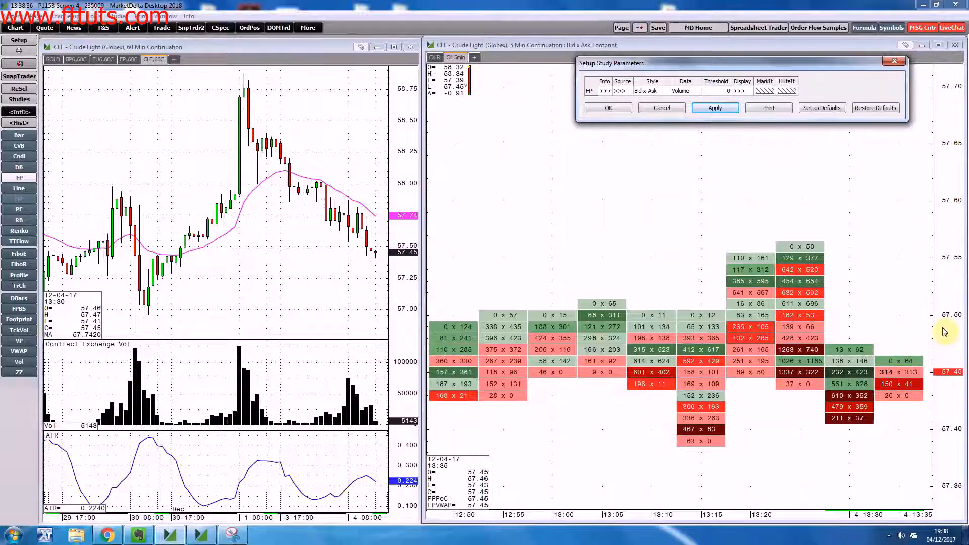
pyautogui.click(610, 108)
# Step: Enlarge the Bid x Ask footprint's price scale and reposition the chart to examine the bid and ask volumes in the latest bar
pyautogui.moveTo(959, 292); pyautogui.dragTo(828, 143)
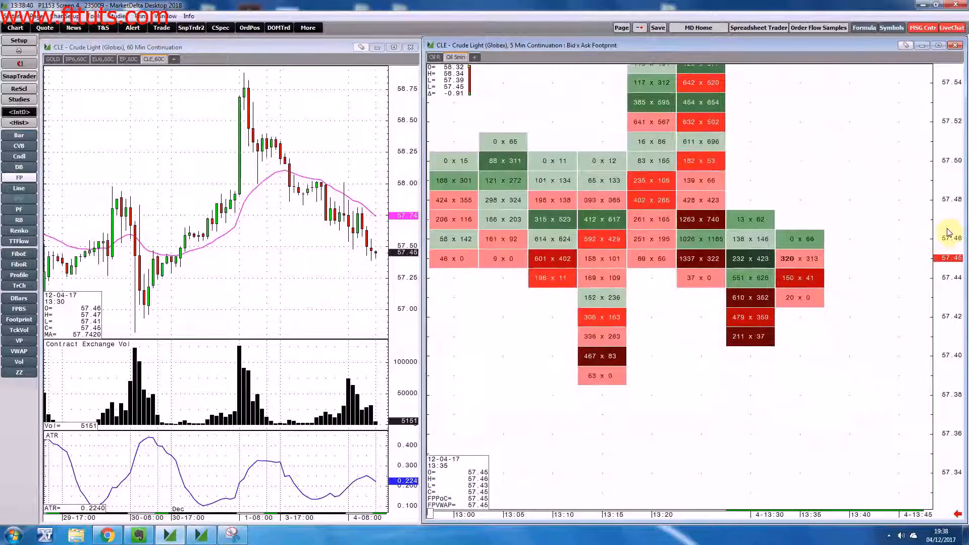
pyautogui.moveTo(952, 221); pyautogui.dragTo(941, 182)
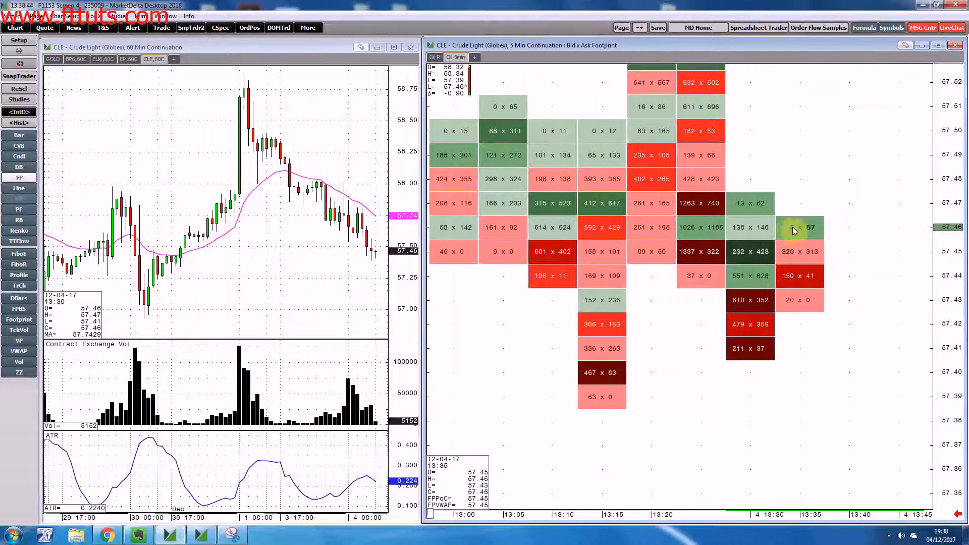
pyautogui.moveTo(788, 227)
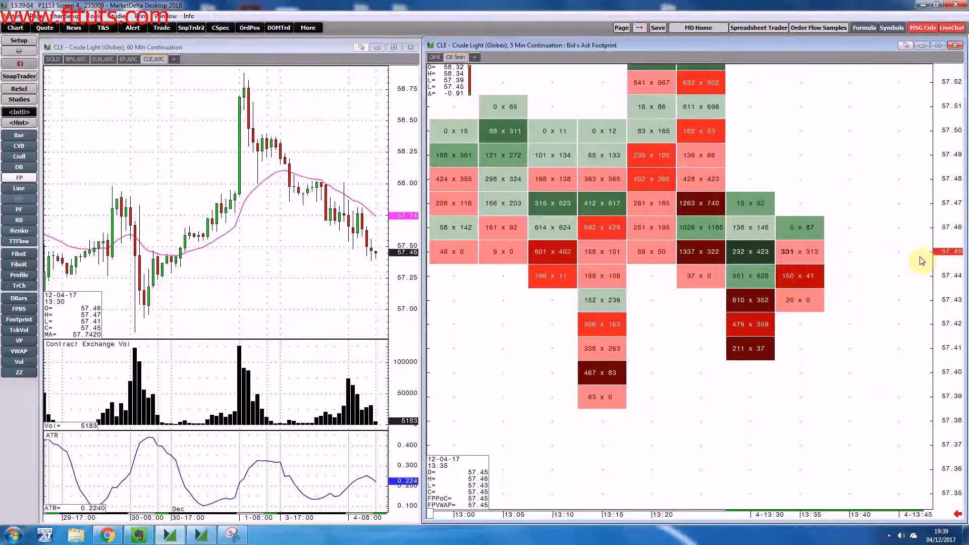
pyautogui.moveTo(813, 255)
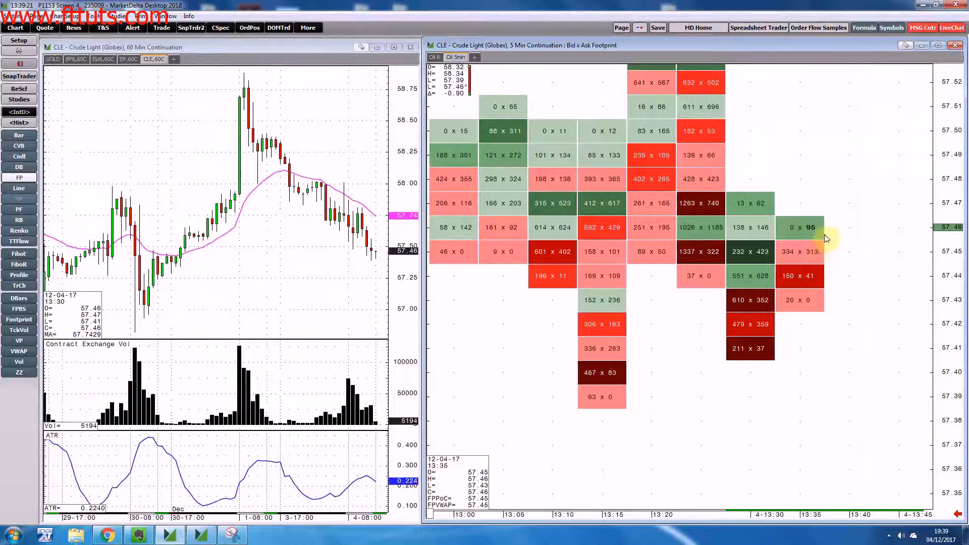
# Step: Change the Oil 5min footprint's style to Volume and apply it
pyautogui.rightClick(808, 257)
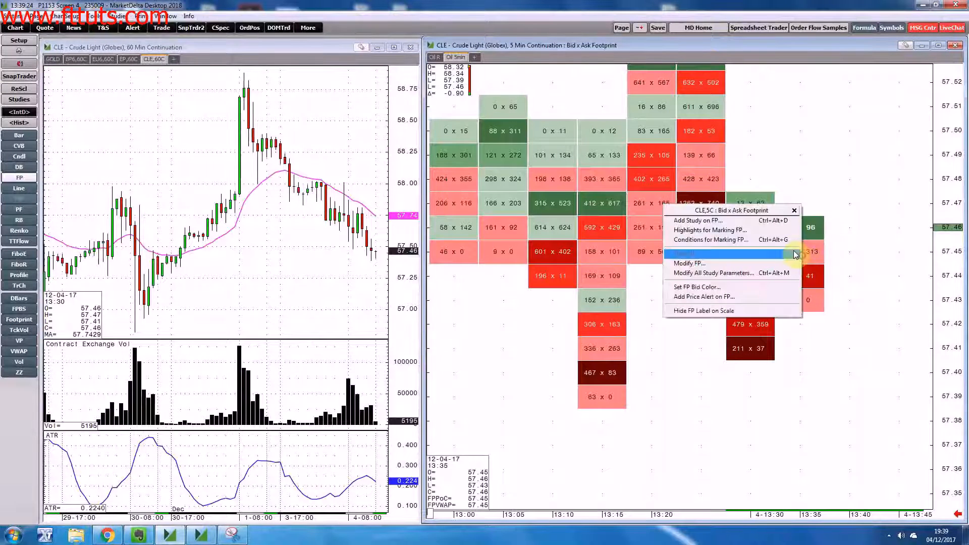
pyautogui.click(722, 263)
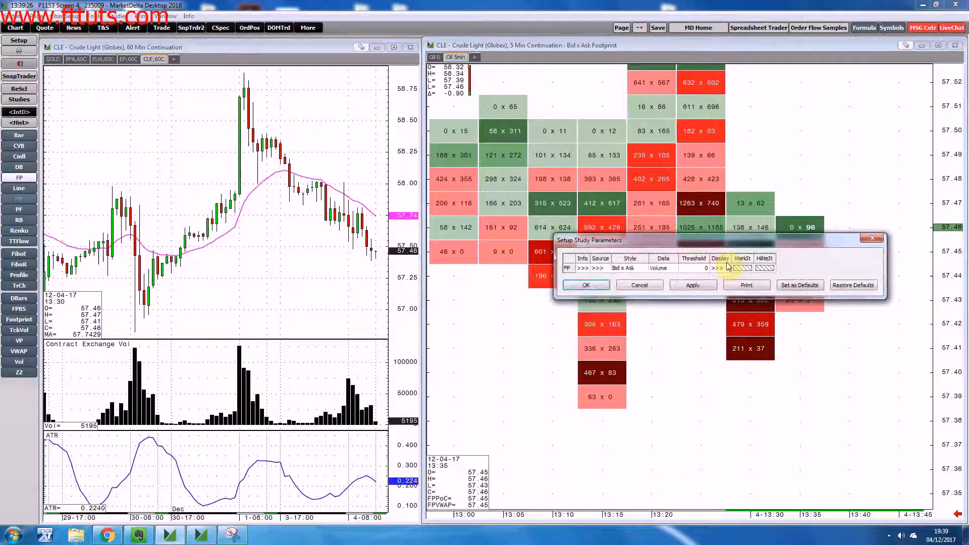
pyautogui.click(634, 269)
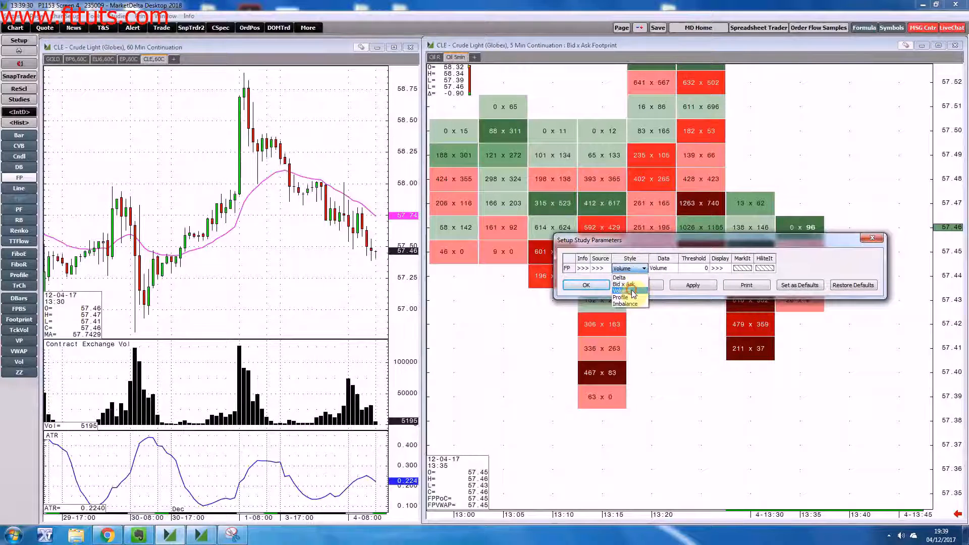
pyautogui.click(623, 291)
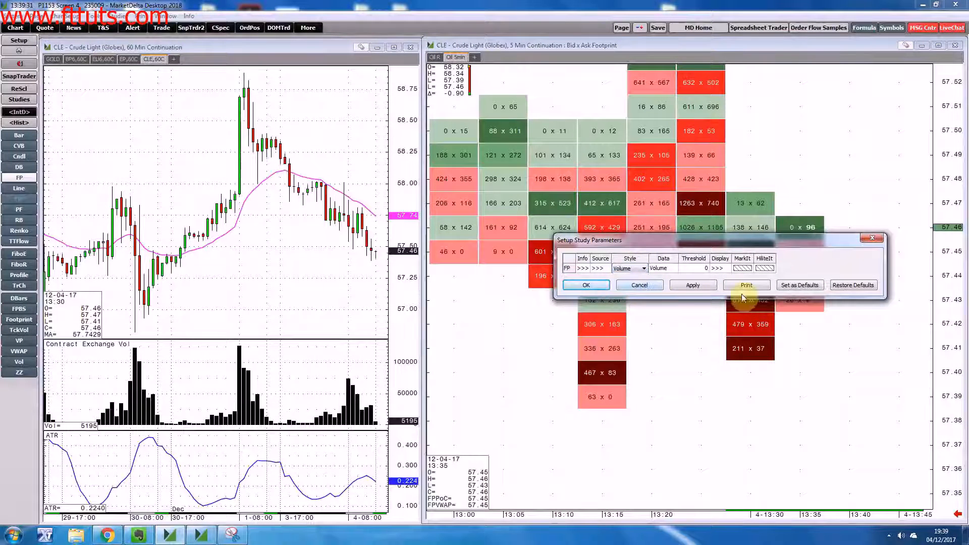
pyautogui.click(711, 286)
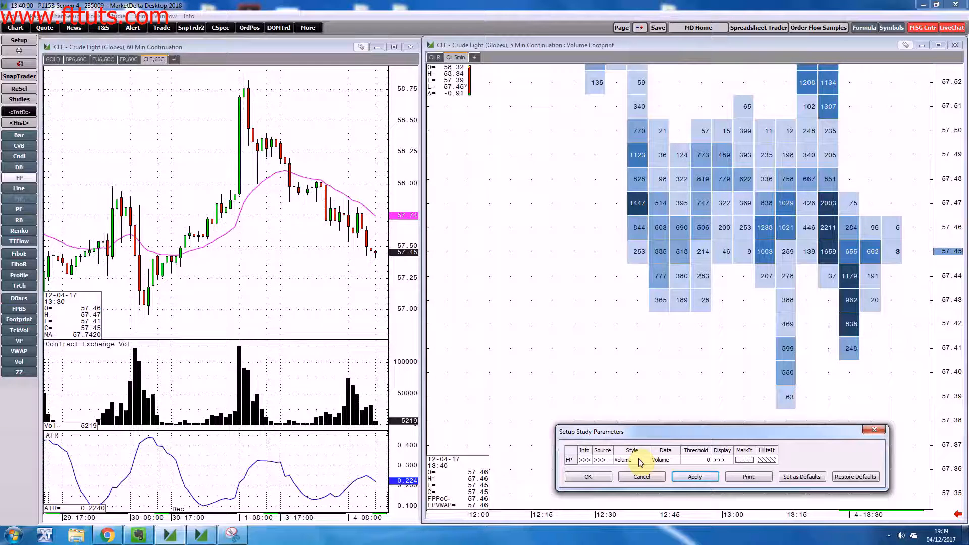
# Step: Switch the footprint style to Profile, apply it, and move the study parameters dialog clear of the bars
pyautogui.click(641, 461)
pyautogui.click(643, 461)
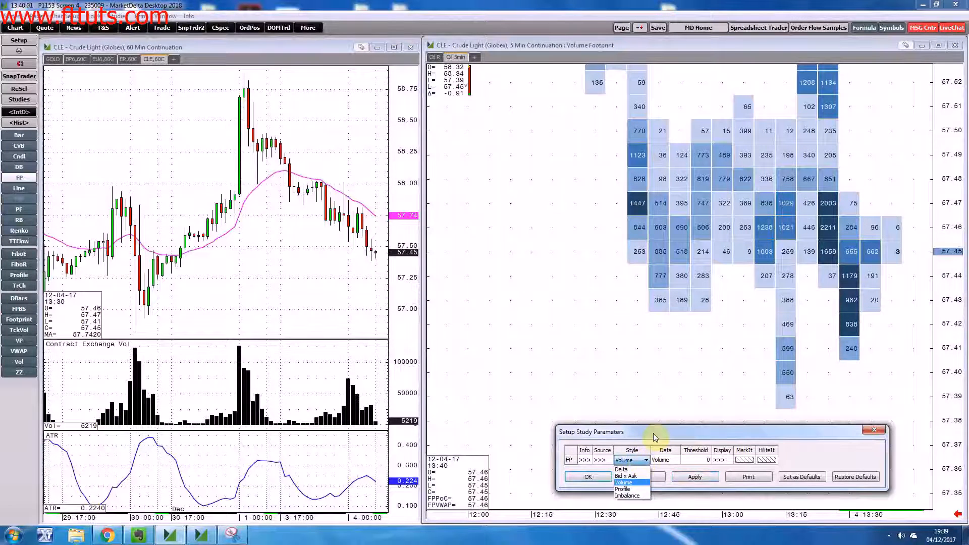
pyautogui.click(655, 437)
pyautogui.click(645, 461)
pyautogui.click(623, 489)
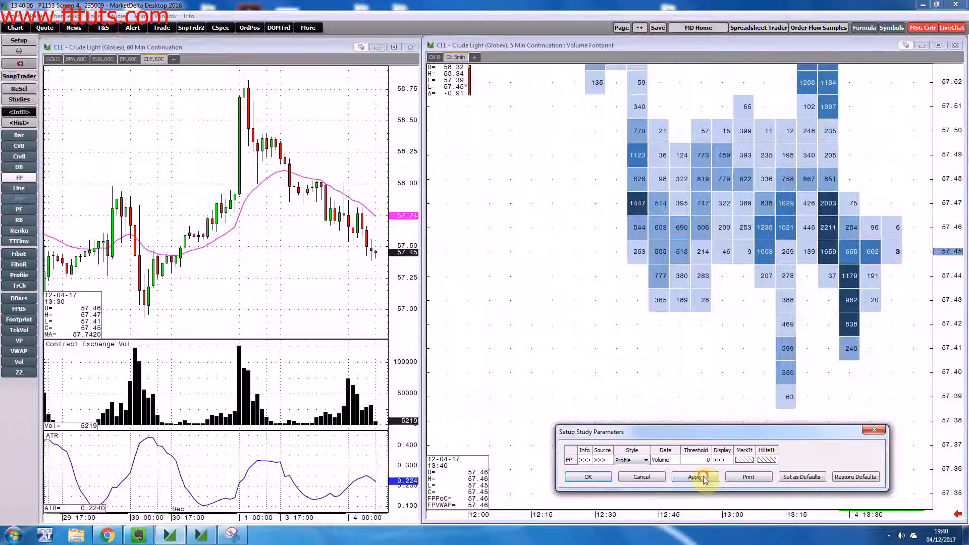
pyautogui.click(697, 477)
pyautogui.moveTo(730, 433); pyautogui.dragTo(792, 390)
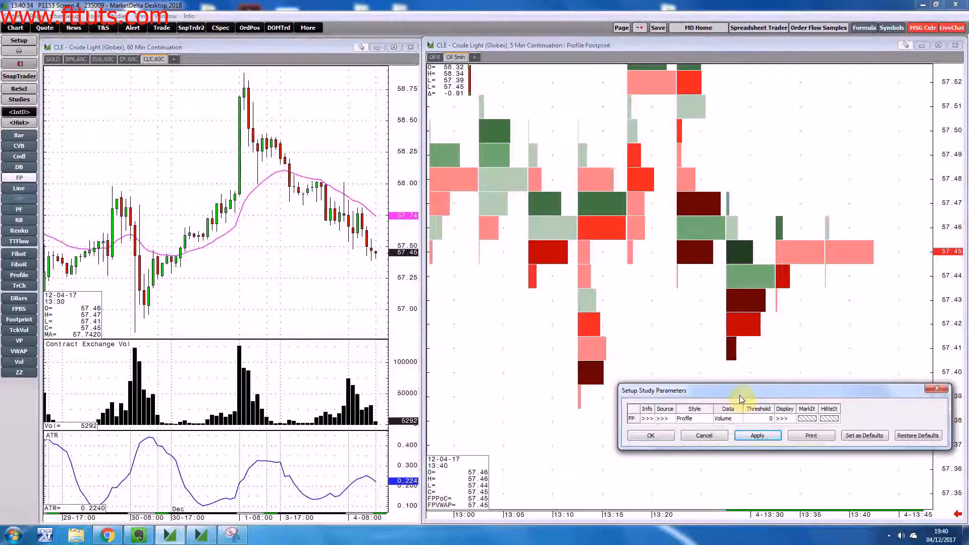
# Step: Set the footprint style to Imbalance with 200 % imbalance and a minimum difference of 25, then apply and accept the parameters
pyautogui.click(705, 419)
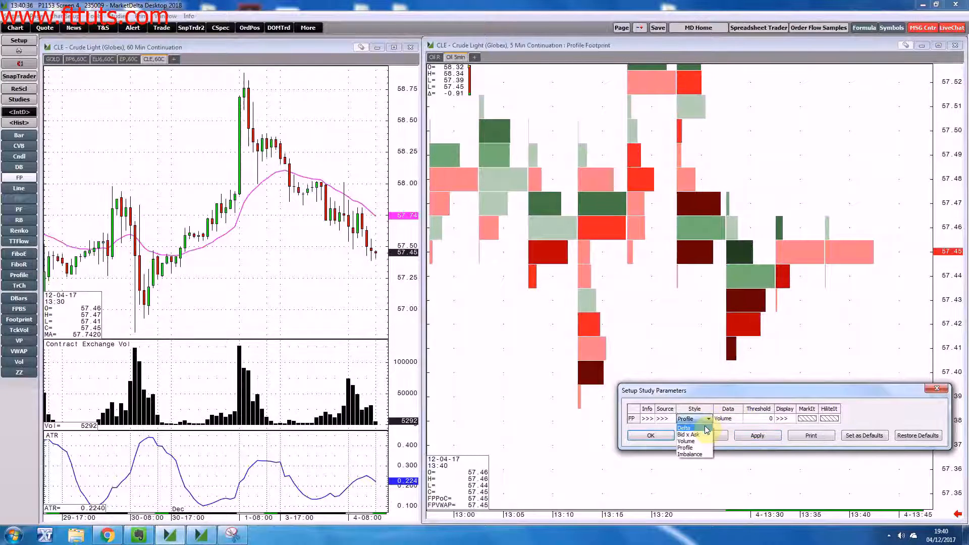
pyautogui.click(701, 454)
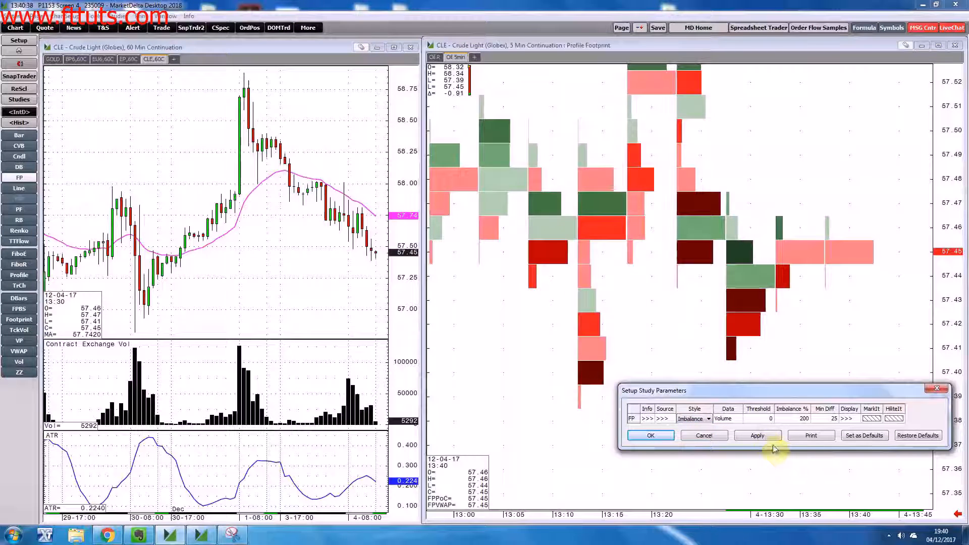
pyautogui.click(759, 437)
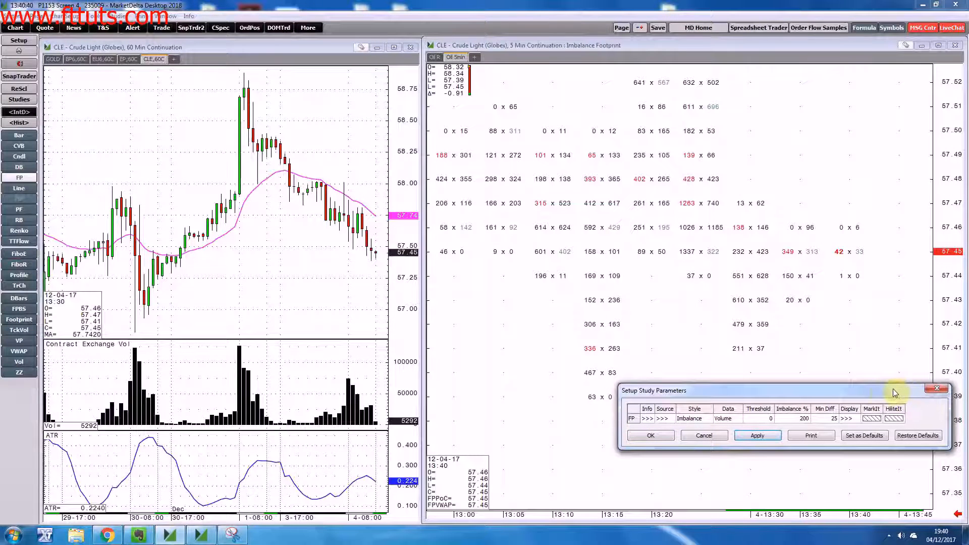
pyautogui.moveTo(882, 389); pyautogui.dragTo(799, 389)
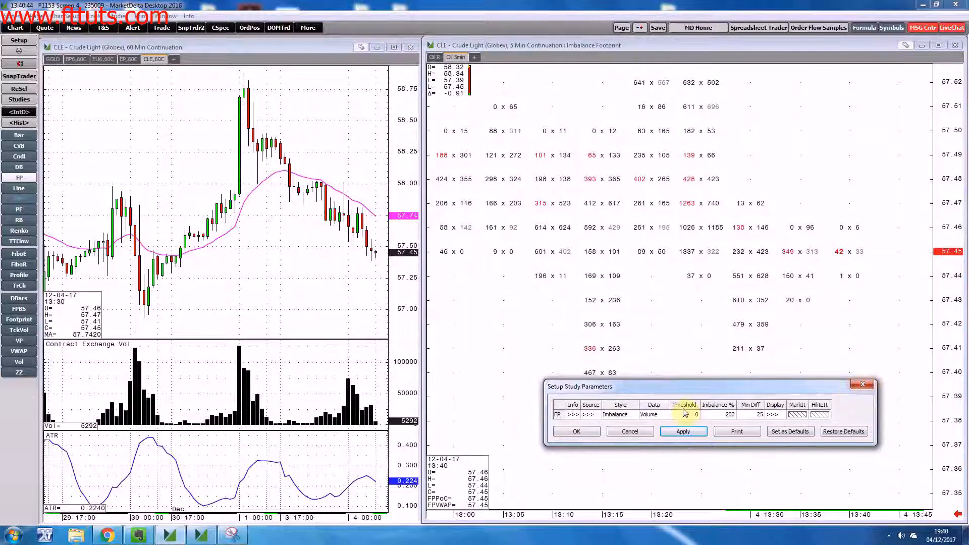
pyautogui.click(619, 415)
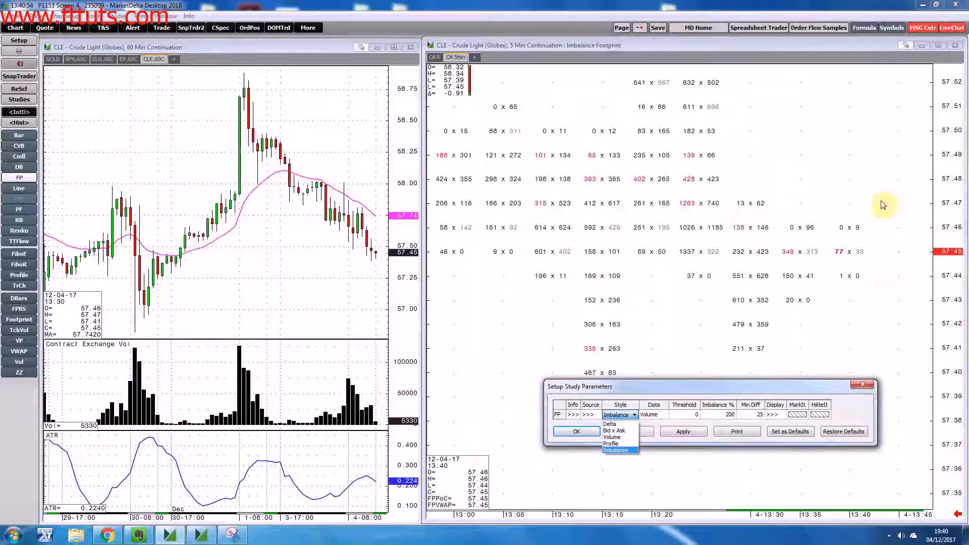
pyautogui.click(675, 437)
pyautogui.click(680, 437)
pyautogui.click(695, 436)
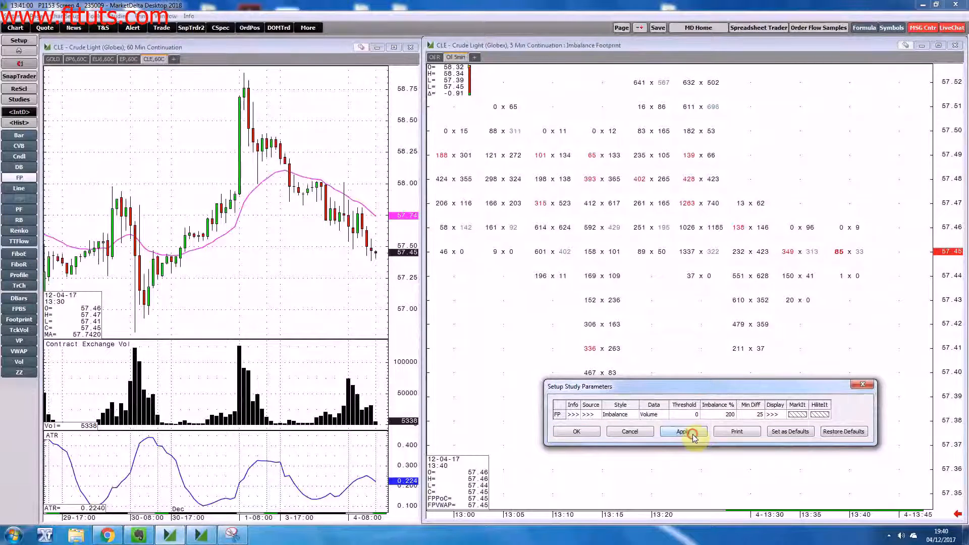
pyautogui.click(583, 433)
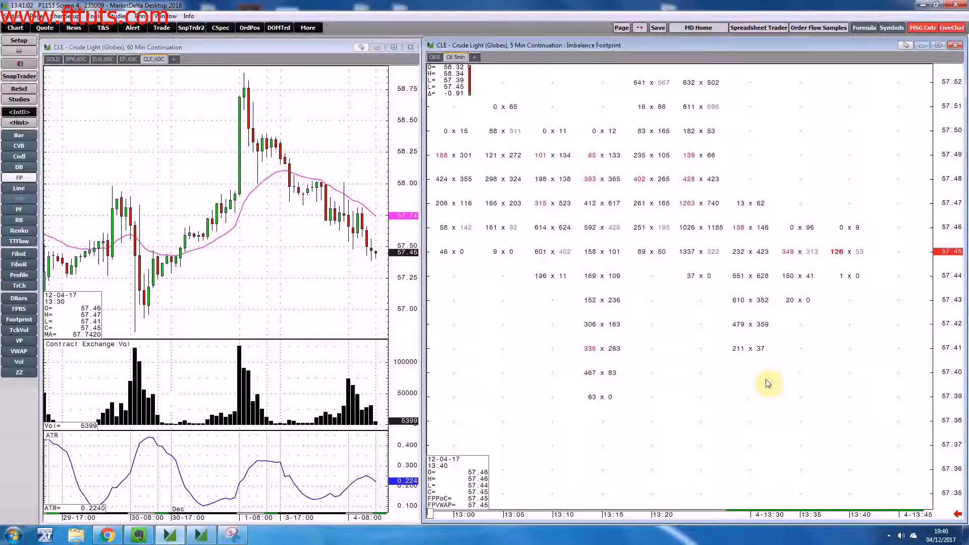
# Step: Examine the diagonal bid and ask imbalances in the footprint bars and mark the 57.47 price level on the chart
pyautogui.moveTo(871, 258)
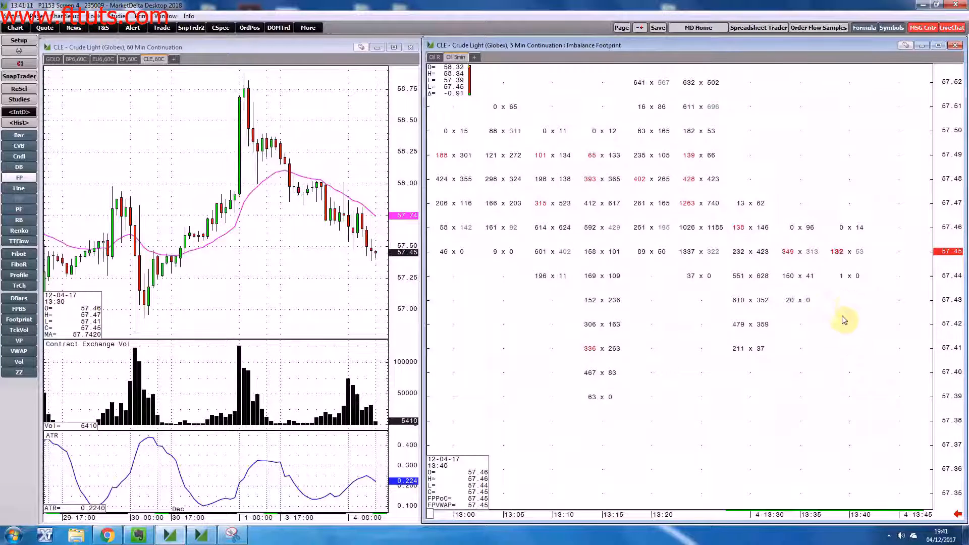
pyautogui.scroll(2, 839, 383)
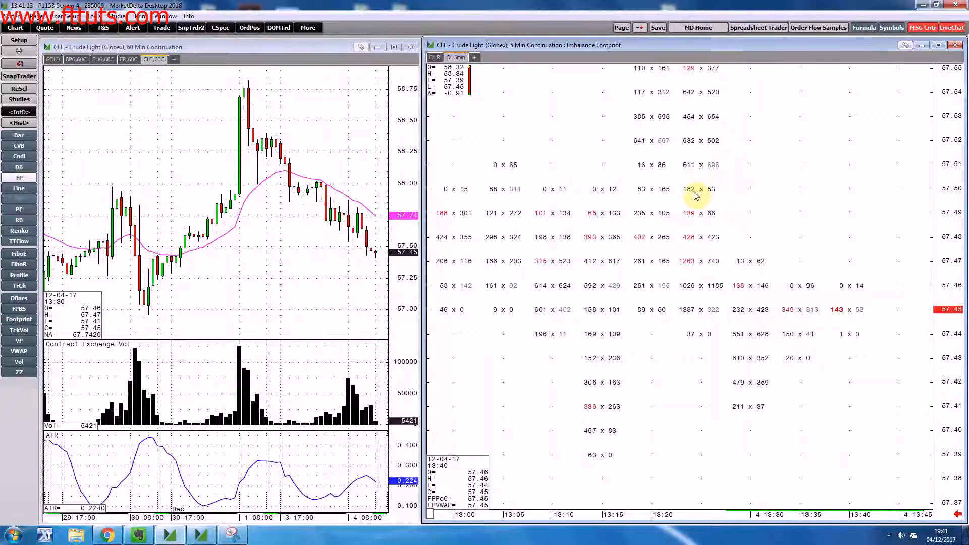
pyautogui.moveTo(708, 190)
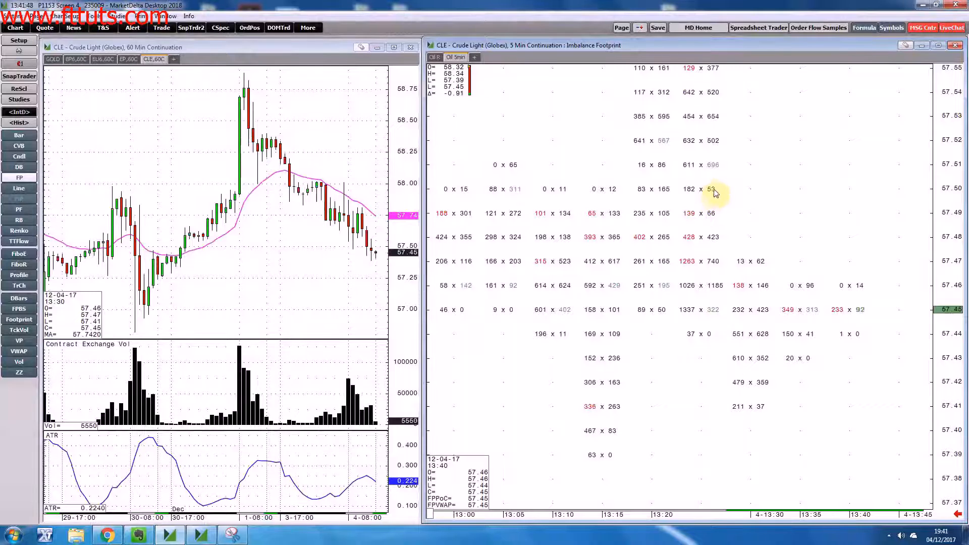
pyautogui.moveTo(693, 214)
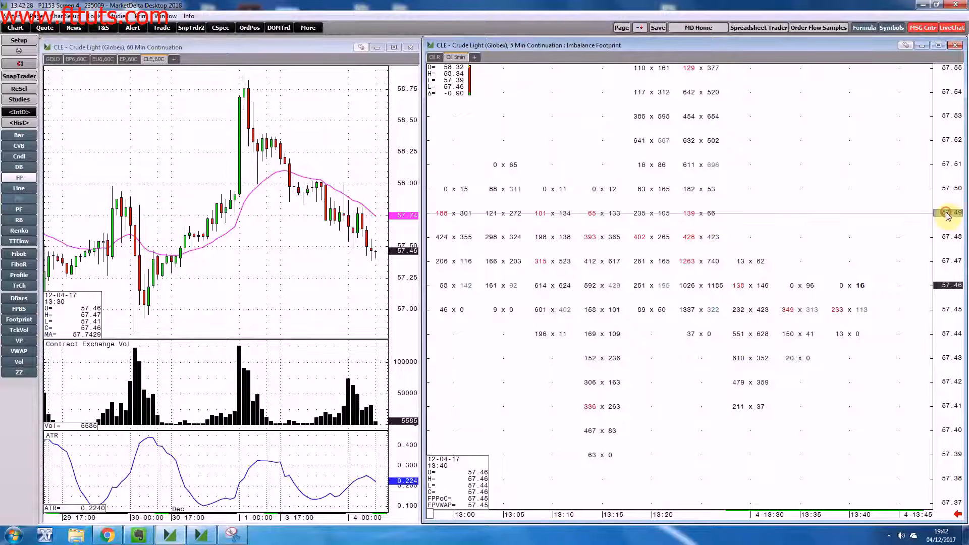
pyautogui.click(951, 262)
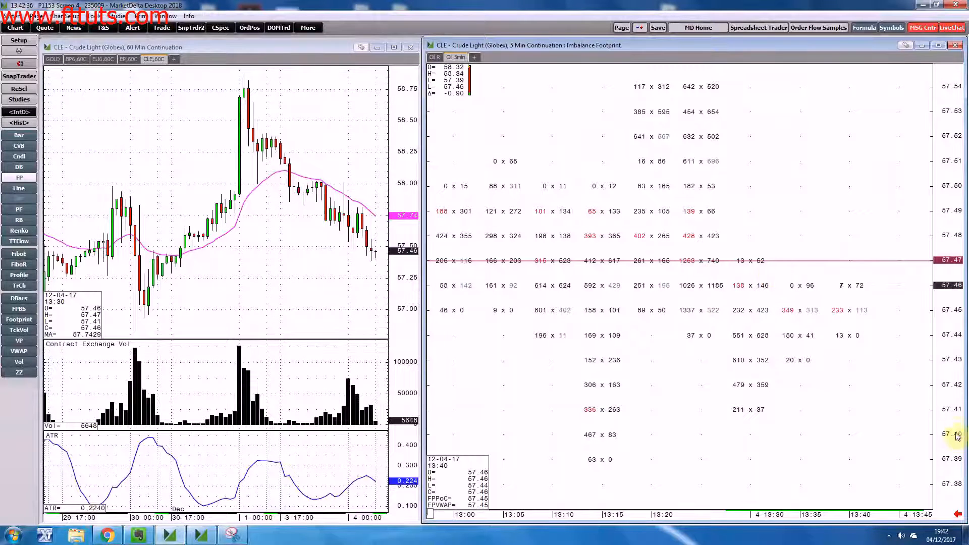
pyautogui.rightClick(952, 269)
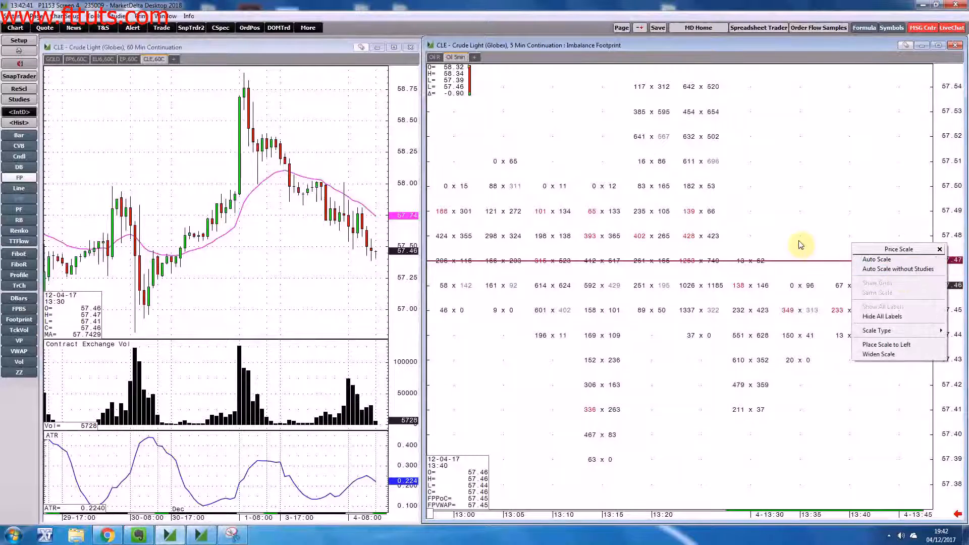
pyautogui.rightClick(813, 261)
pyautogui.click(727, 310)
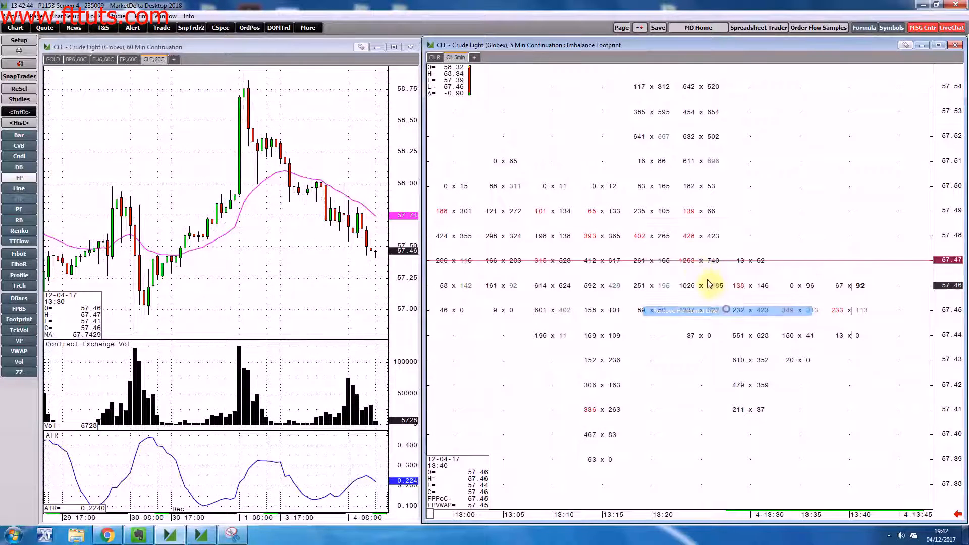
# Step: In the Imbalance footprint's display parameters, set the ask cell color to bright green and check the bid cell's color choices
pyautogui.rightClick(701, 237)
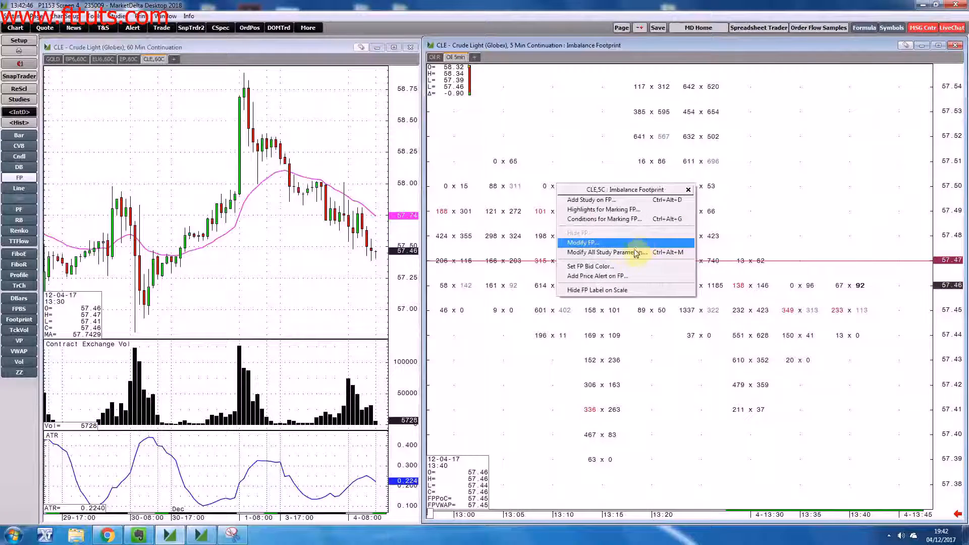
pyautogui.click(635, 253)
pyautogui.click(537, 250)
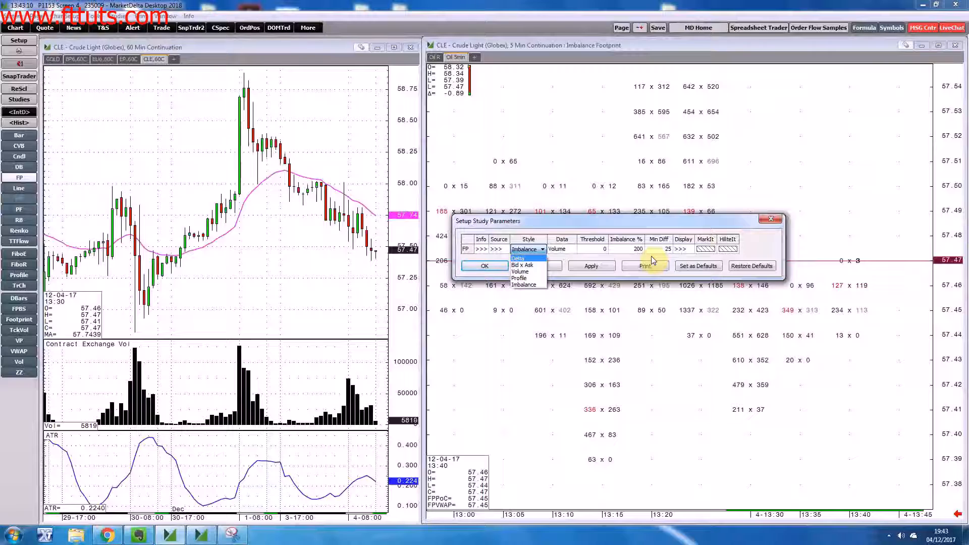
pyautogui.click(682, 251)
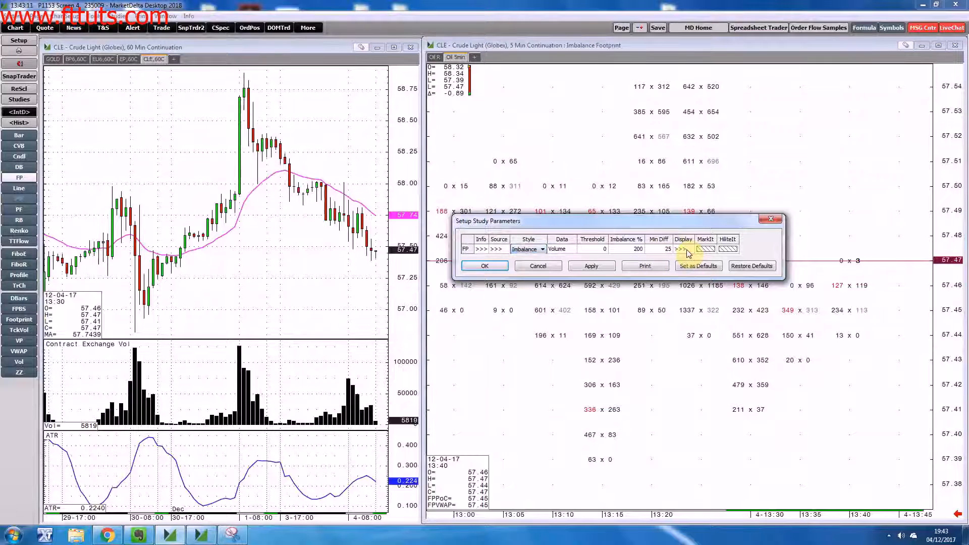
pyautogui.click(682, 251)
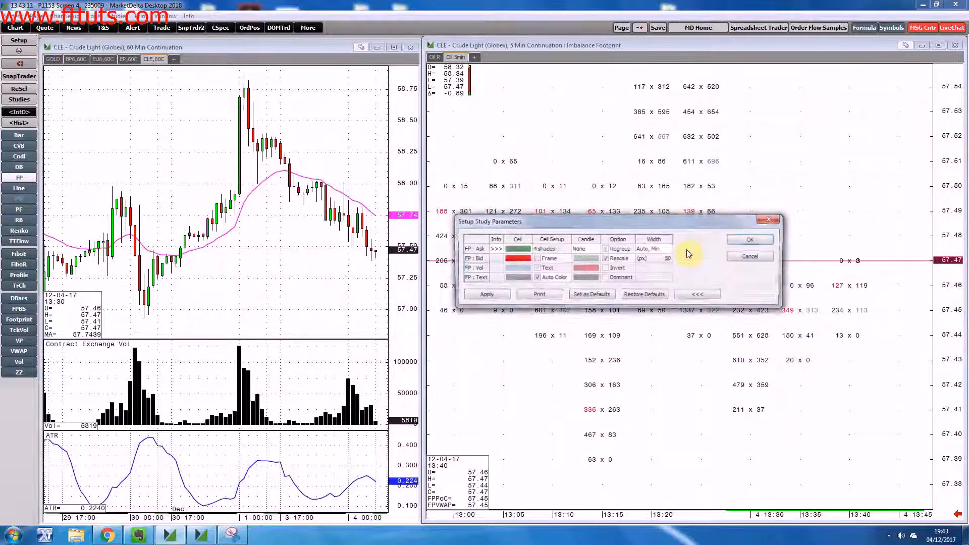
pyautogui.click(517, 249)
pyautogui.click(520, 280)
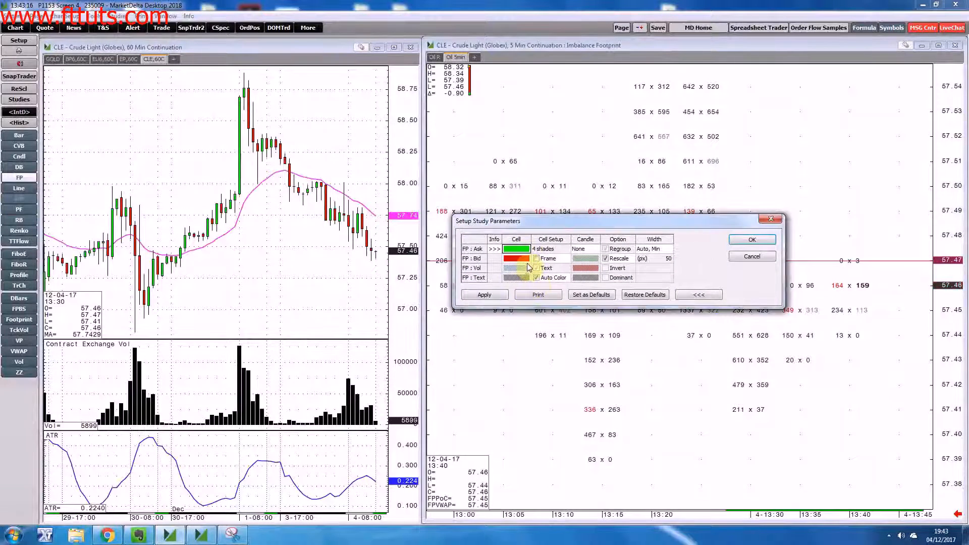
pyautogui.click(526, 259)
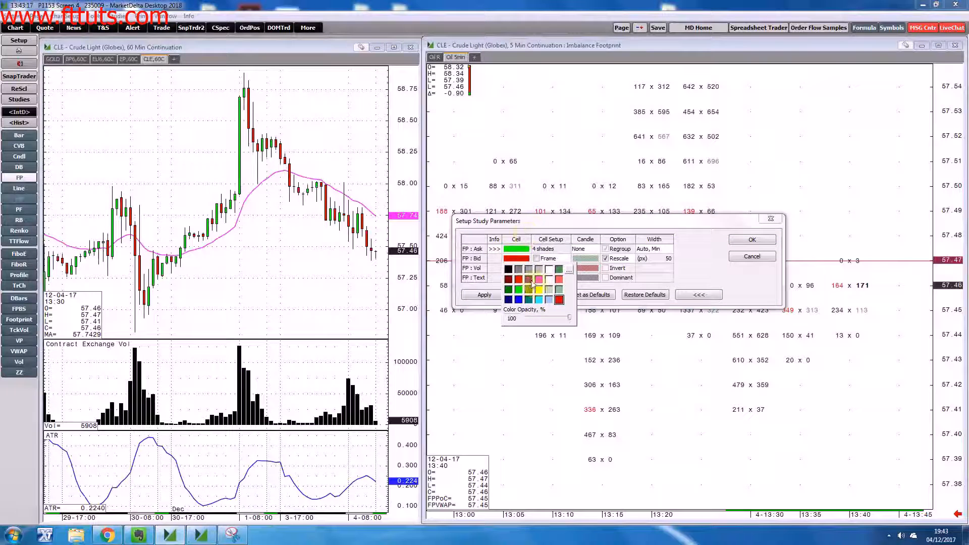
pyautogui.click(620, 225)
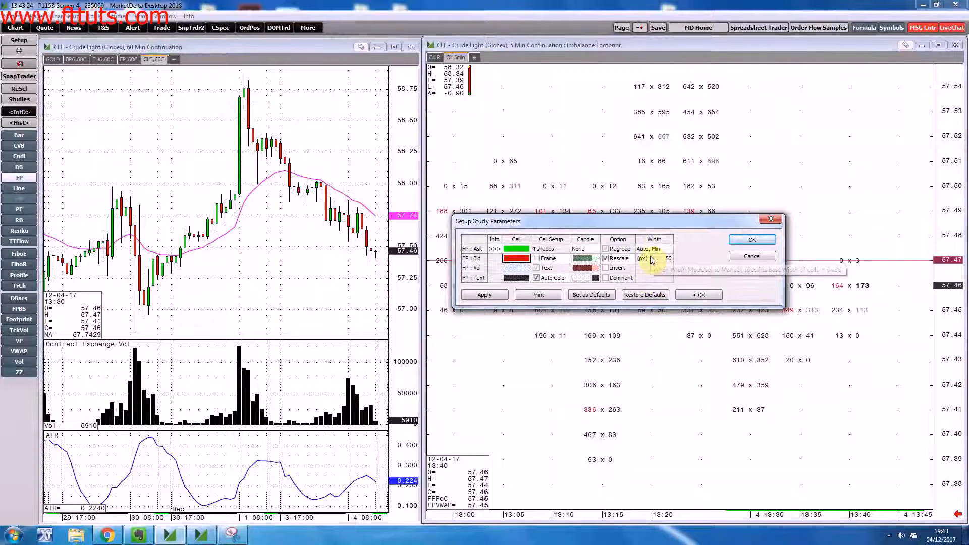
# Step: Add 10 px candles beside the footprint bars with bright green for rising candles, and accept the display parameters
pyautogui.click(589, 249)
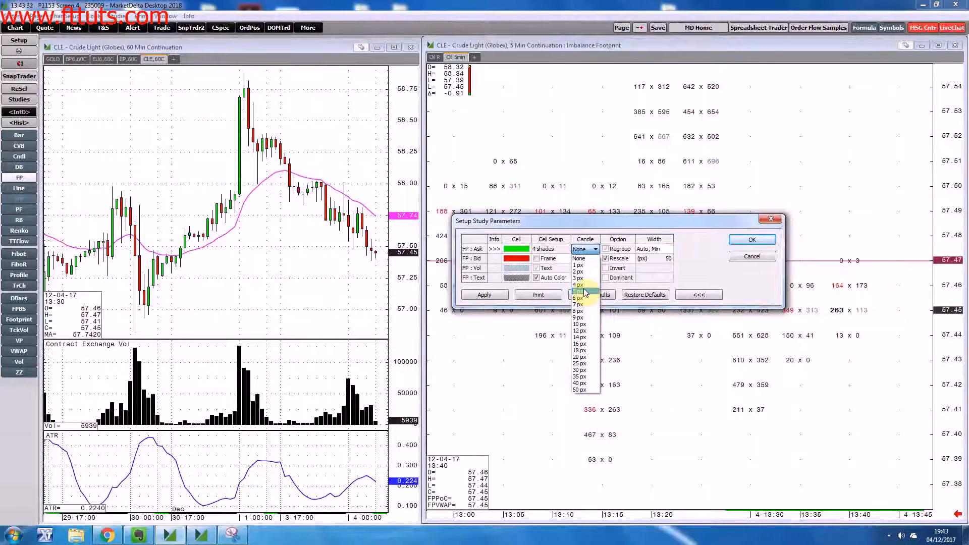
pyautogui.click(581, 324)
pyautogui.click(595, 259)
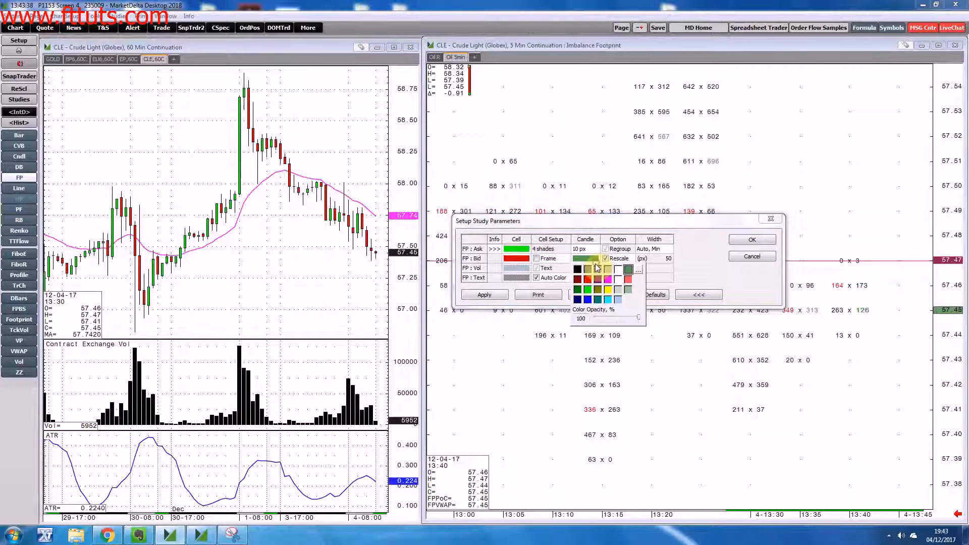
pyautogui.click(587, 289)
pyautogui.click(741, 246)
pyautogui.click(747, 247)
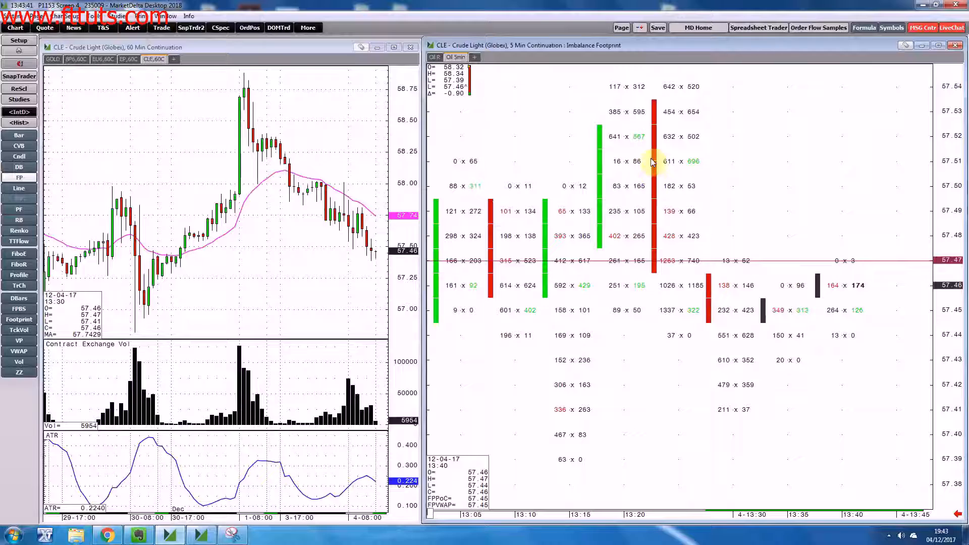
pyautogui.moveTo(672, 168)
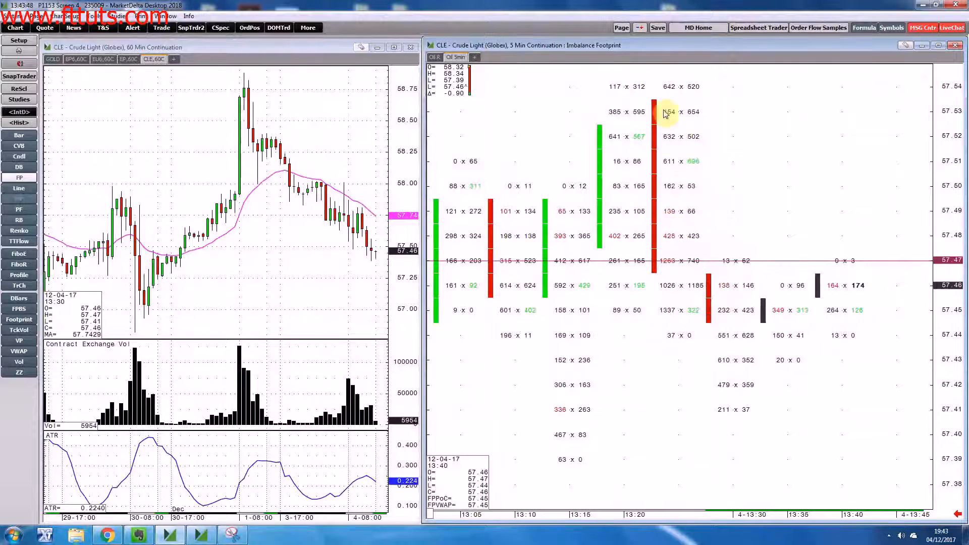
pyautogui.moveTo(716, 292)
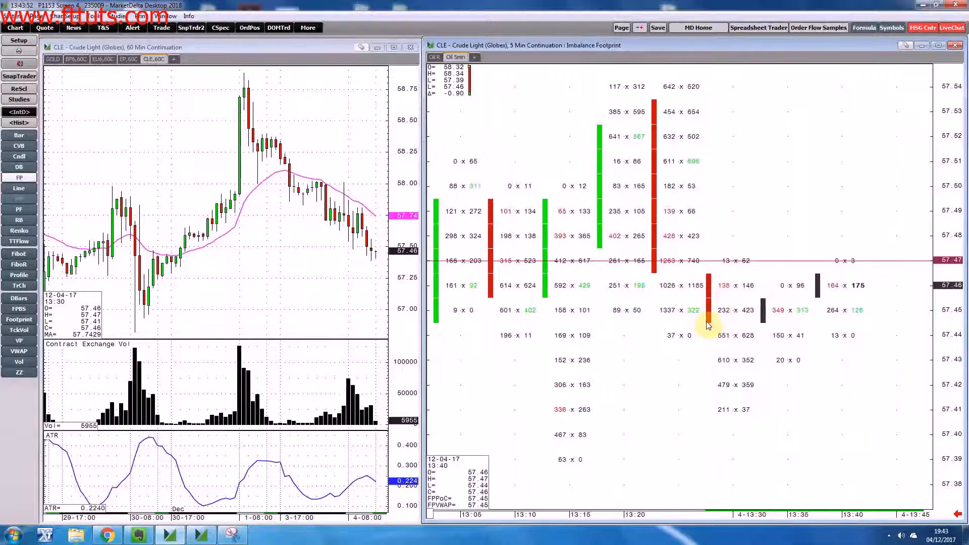
pyautogui.moveTo(708, 323)
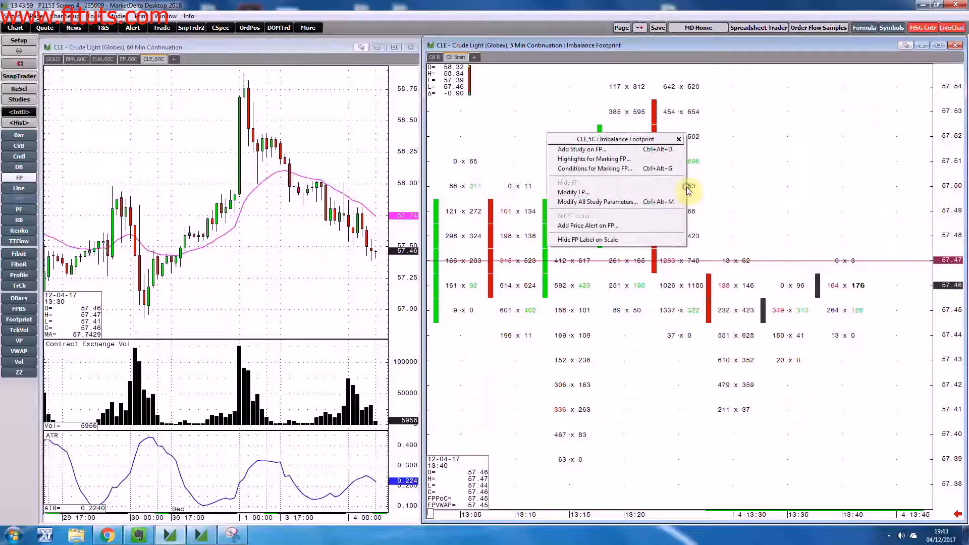
# Step: Set the footprint style to Bid x Ask, then apply and accept the study parameters
pyautogui.click(626, 201)
pyautogui.click(539, 201)
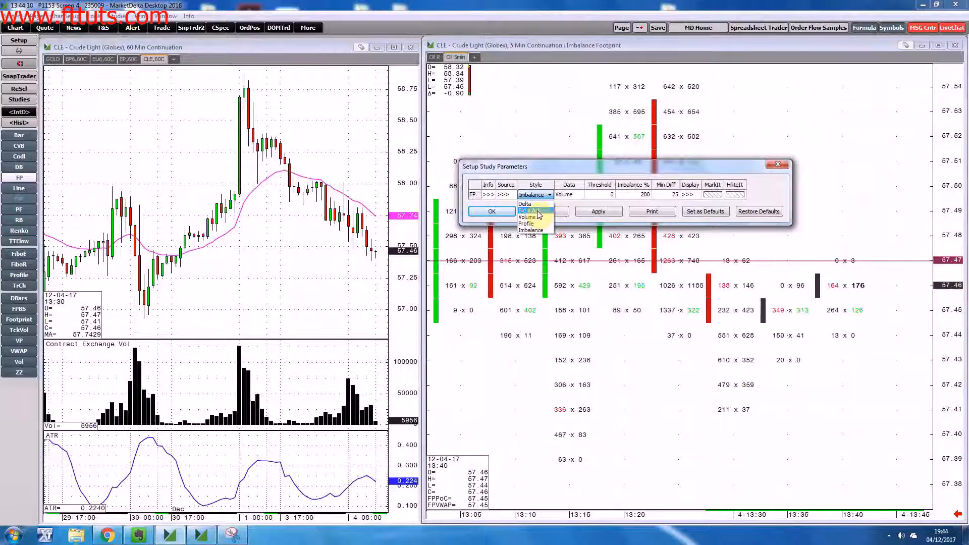
pyautogui.click(539, 210)
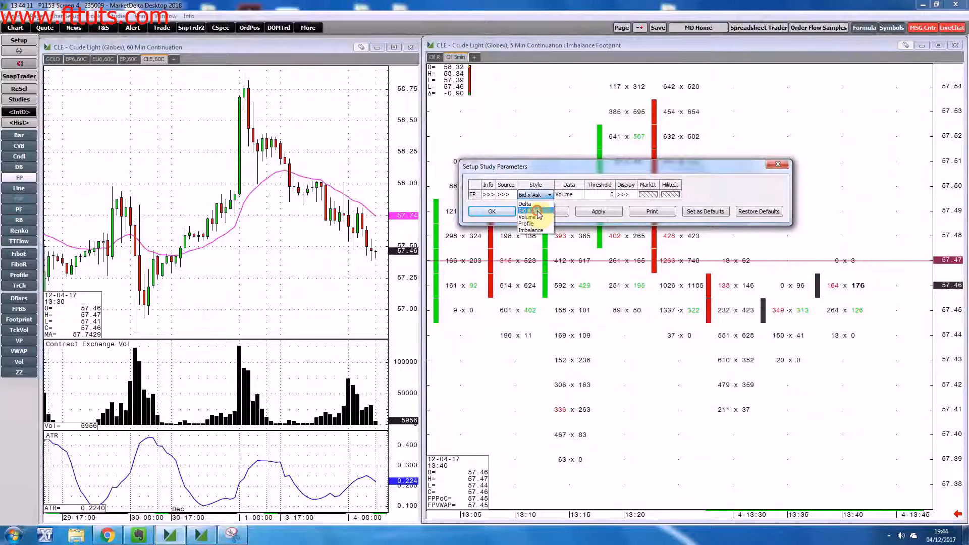
pyautogui.click(608, 215)
pyautogui.click(492, 212)
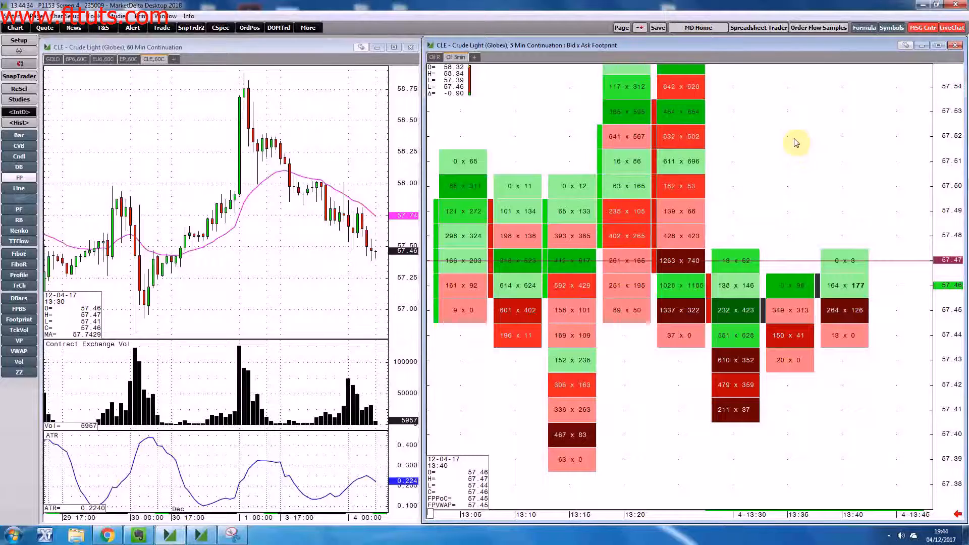
# Step: Add the Volume-Weighted Average Price study to the 5-minute crude oil footprint chart as an overlay
pyautogui.doubleClick(757, 158)
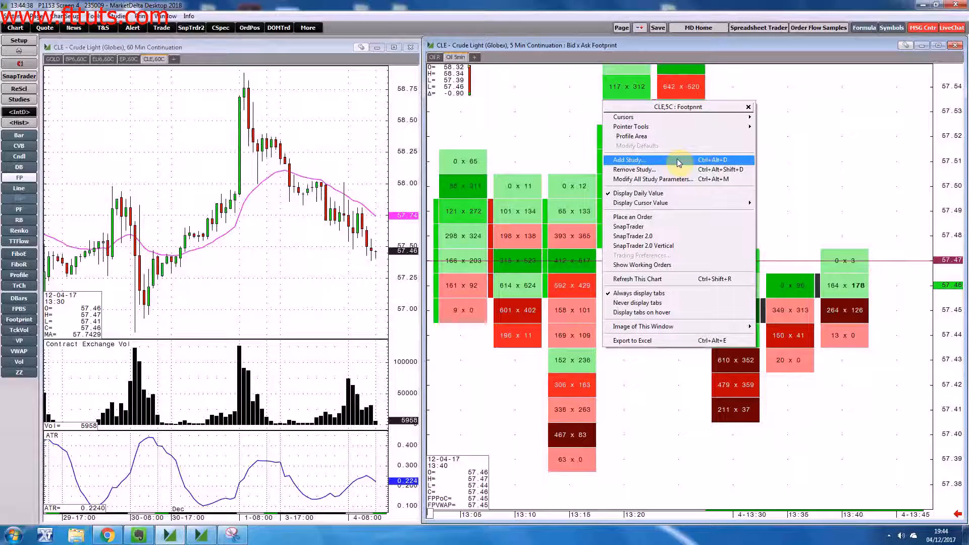
pyautogui.click(679, 161)
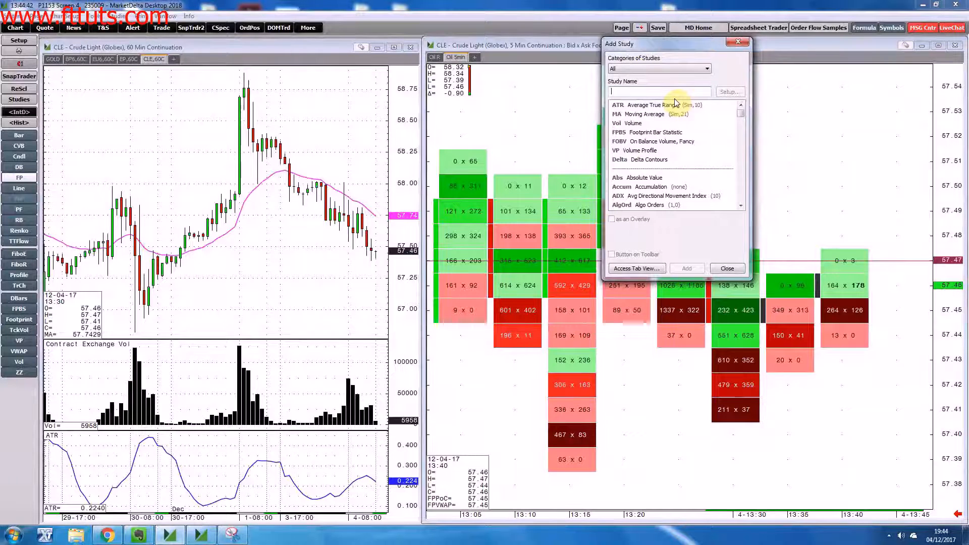
pyautogui.write('wv')
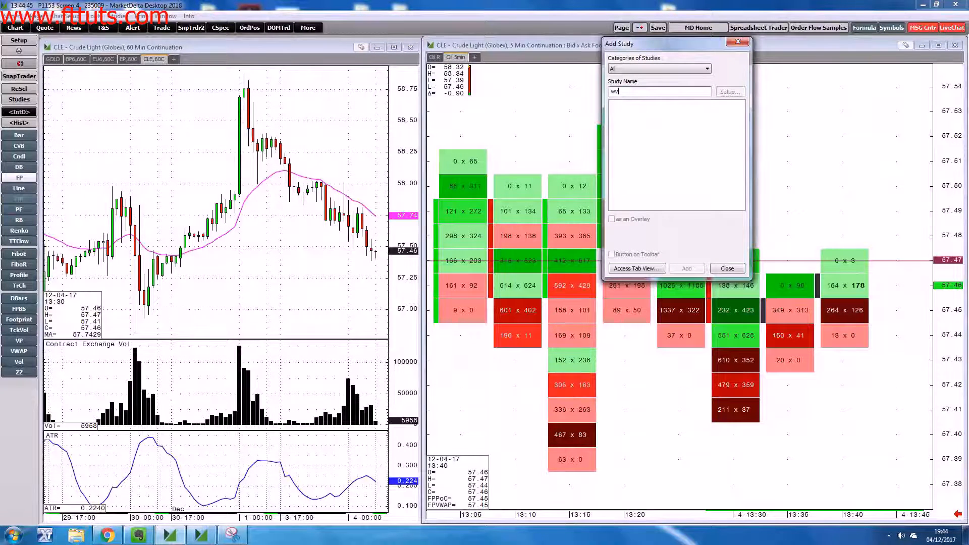
pyautogui.press('BackSpace')
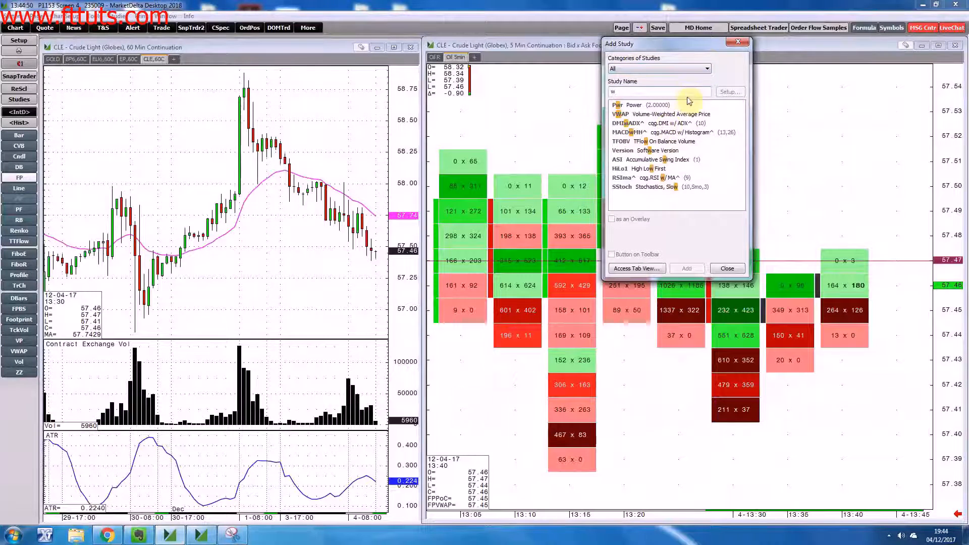
pyautogui.click(685, 118)
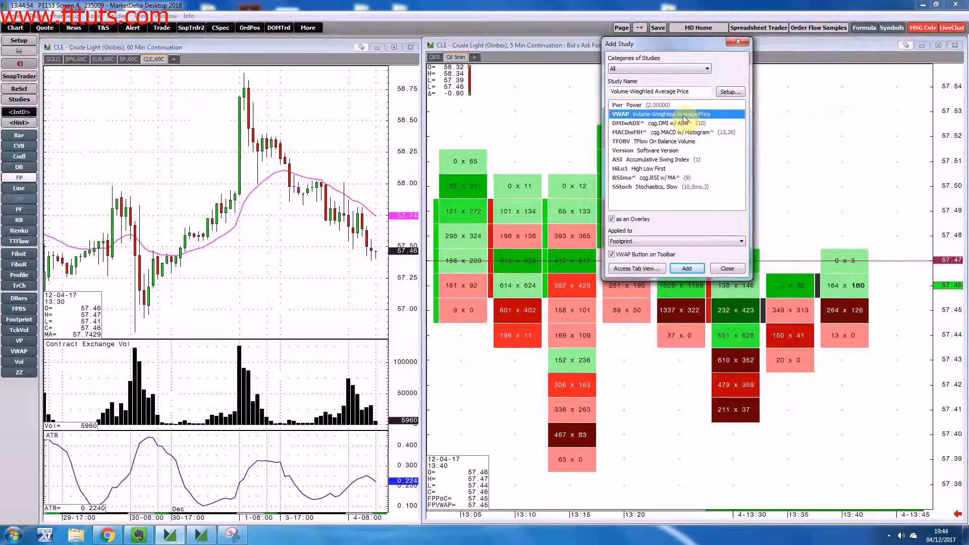
pyautogui.click(687, 268)
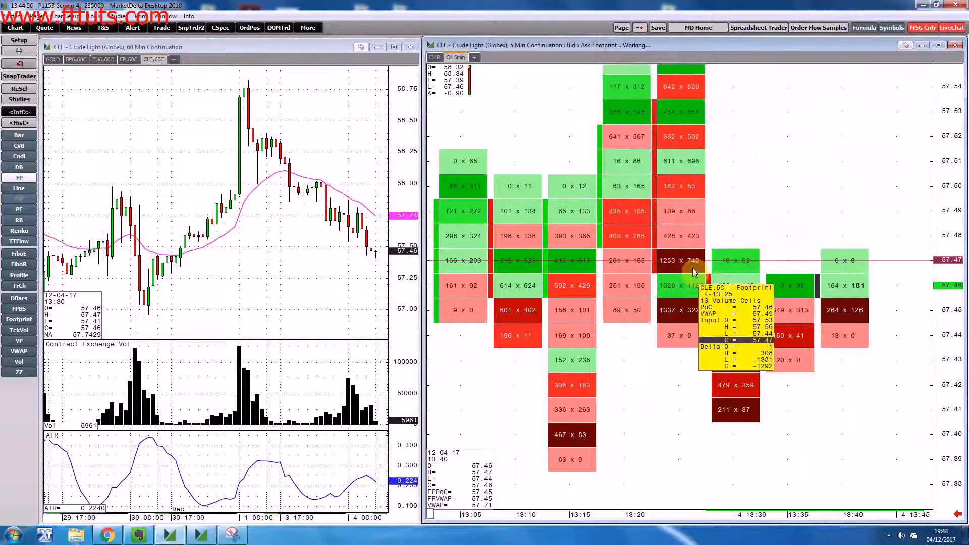
pyautogui.moveTo(952, 260); pyautogui.dragTo(958, 240)
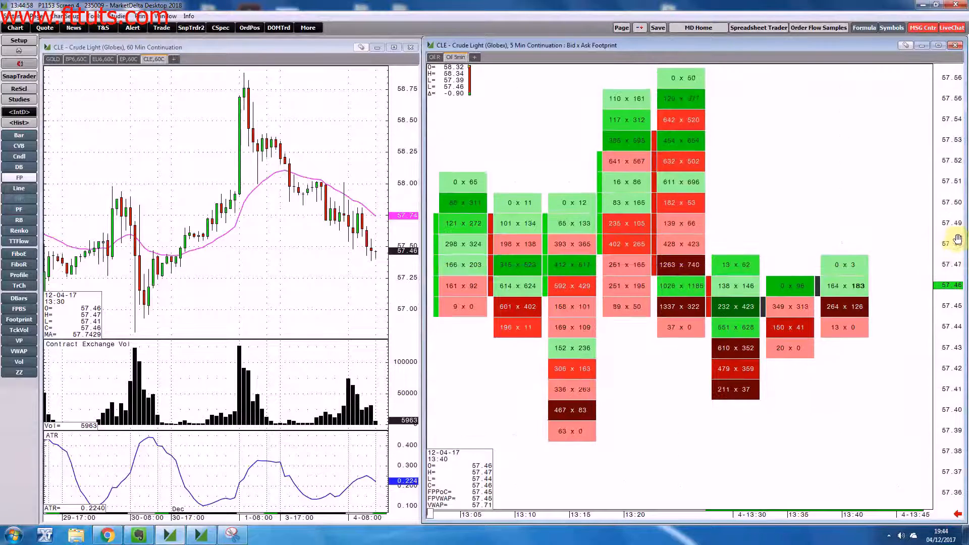
# Step: Start adding another study to the footprint chart and search the studies for "mark", shortening the search to "m"
pyautogui.rightClick(818, 158)
pyautogui.click(739, 160)
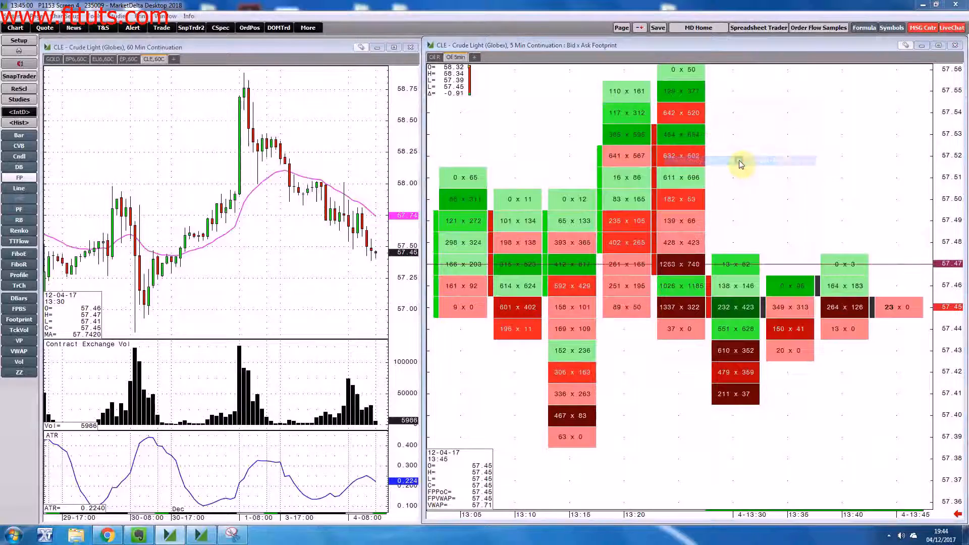
pyautogui.click(716, 92)
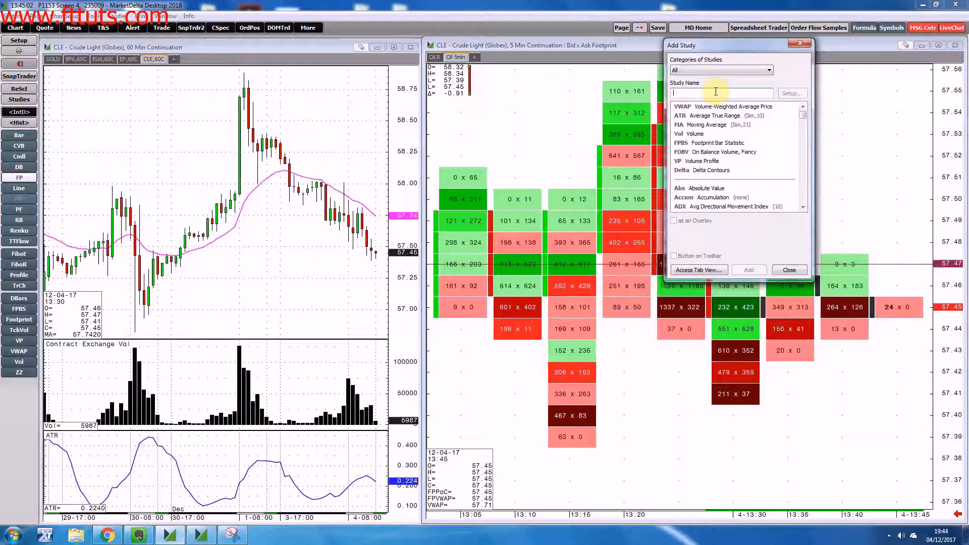
pyautogui.write('mark')
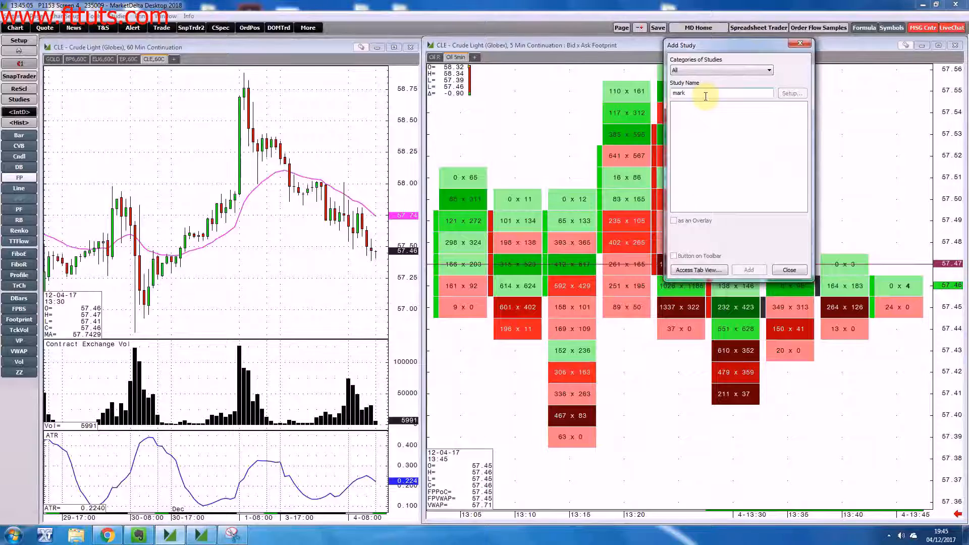
pyautogui.press('BackSpace')
pyautogui.press('BackSpace')
pyautogui.press('BackSpace')
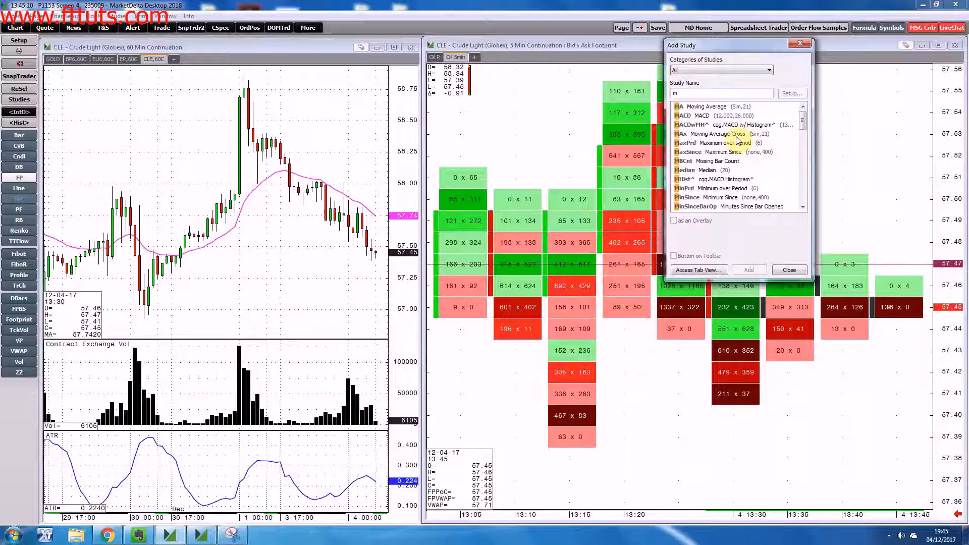
# Step: Check the "m" matches in the Basic Studies category, clear the search and return to all study categories
pyautogui.click(727, 70)
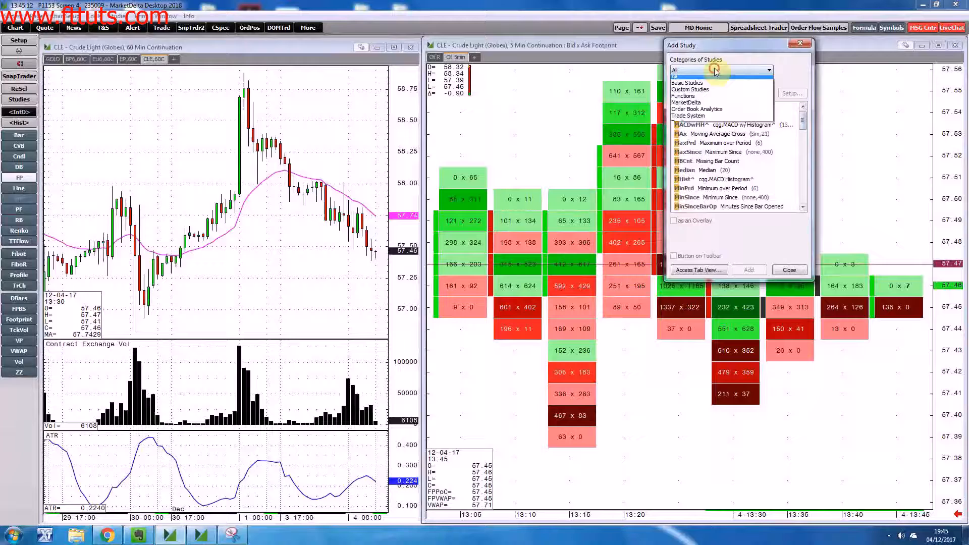
pyautogui.click(688, 84)
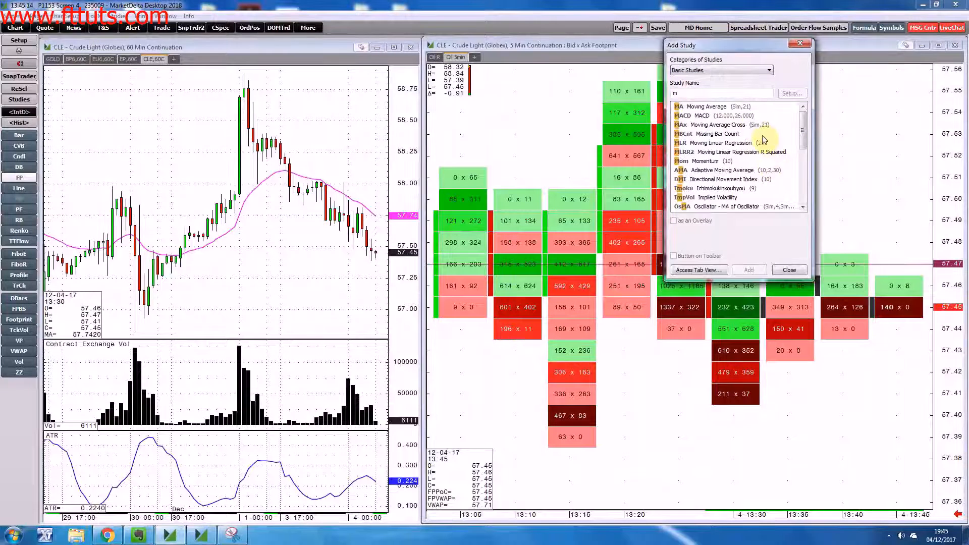
pyautogui.moveTo(805, 137)
pyautogui.mouseDown()
pyautogui.moveTo(798, 205)
pyautogui.moveTo(800, 124)
pyautogui.mouseUp()
pyautogui.click(701, 94)
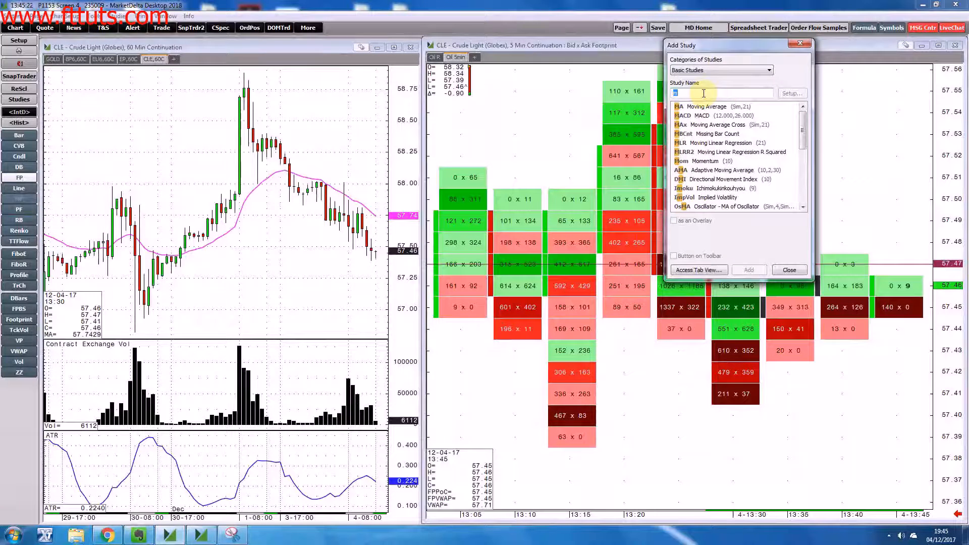
pyautogui.press('BackSpace')
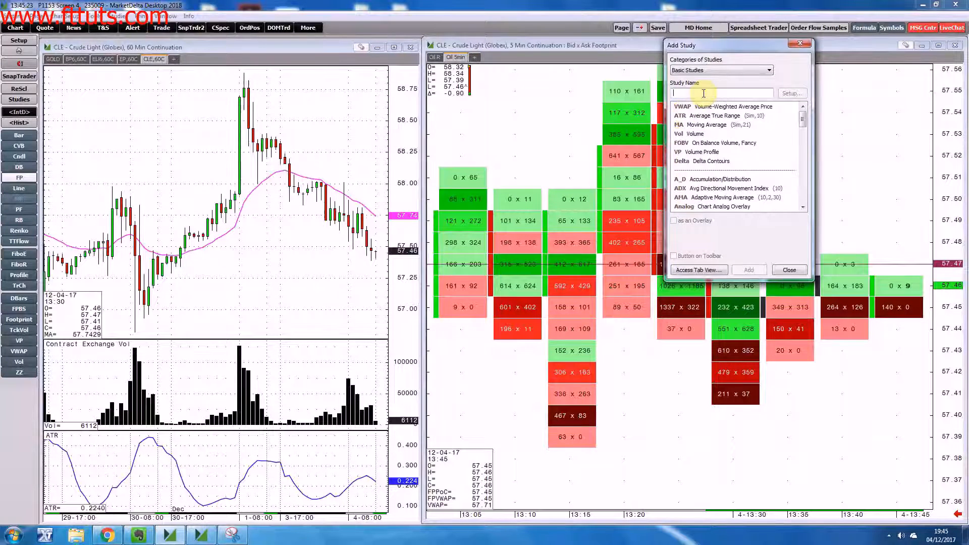
pyautogui.click(717, 70)
pyautogui.click(691, 79)
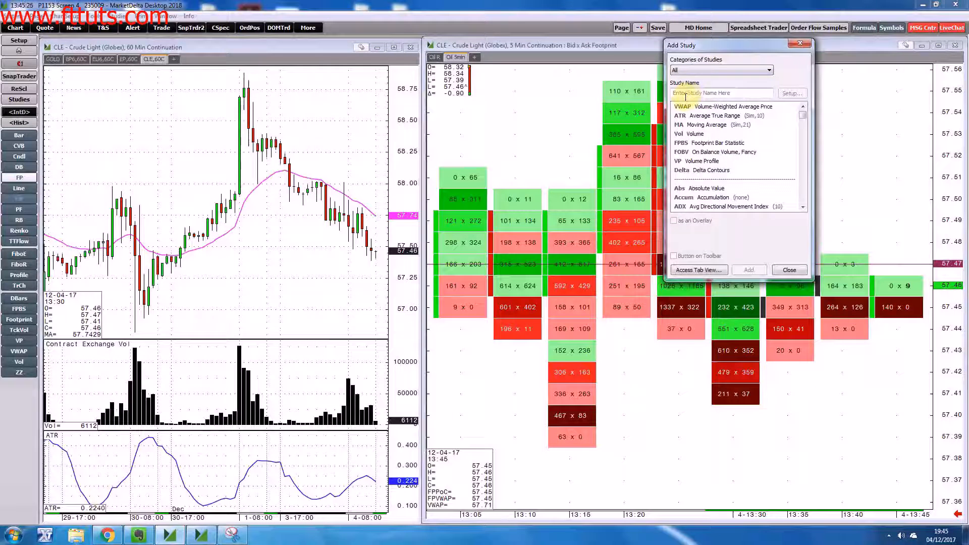
# Step: Find the Footprint Bar Statistic study with "fpbs", add it to the footprint chart and enlarge its pane to about half the chart
pyautogui.click(685, 95)
pyautogui.write('f')
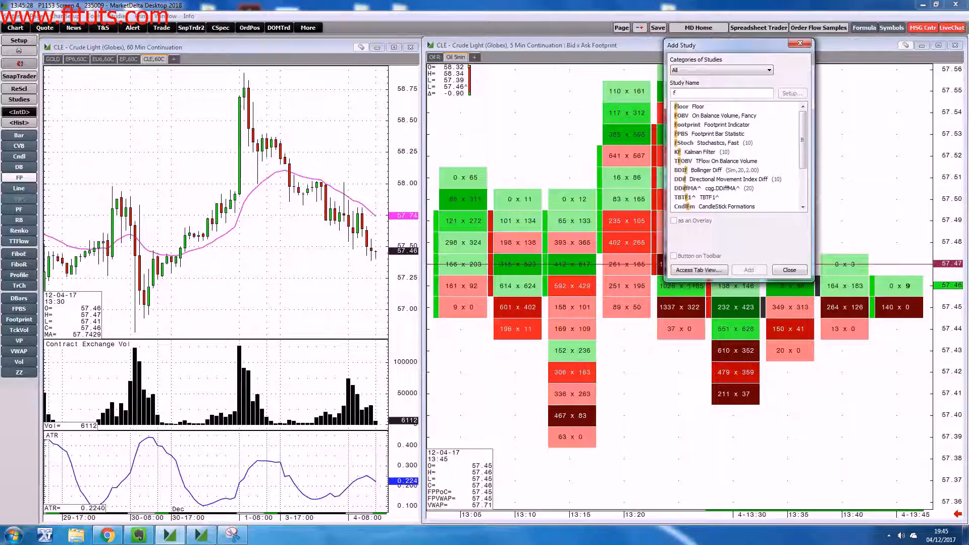
pyautogui.write('pbs')
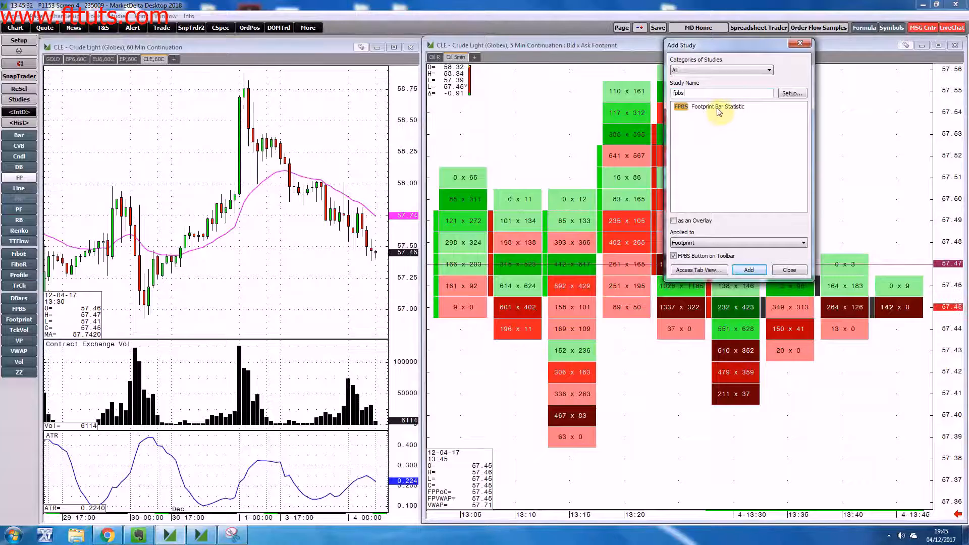
pyautogui.doubleClick(719, 108)
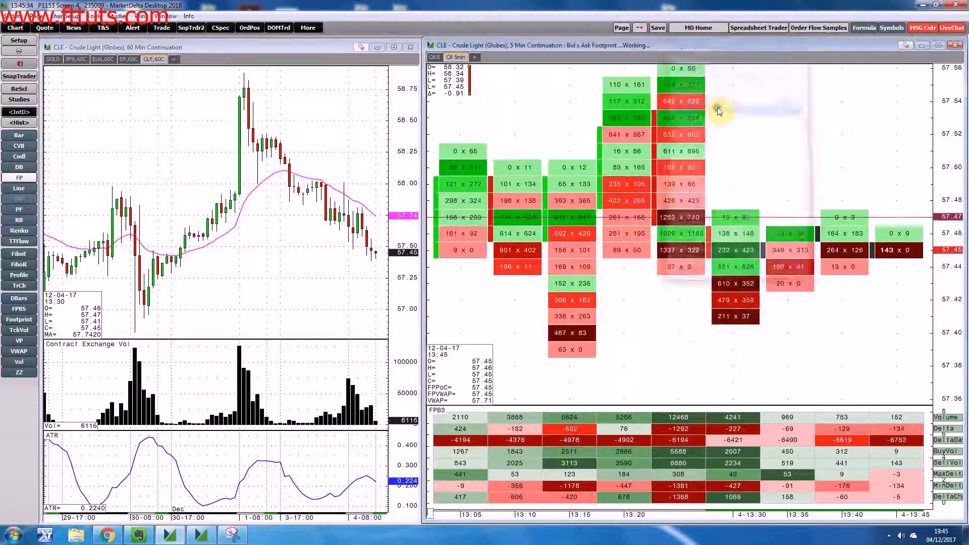
pyautogui.moveTo(884, 405); pyautogui.dragTo(889, 291)
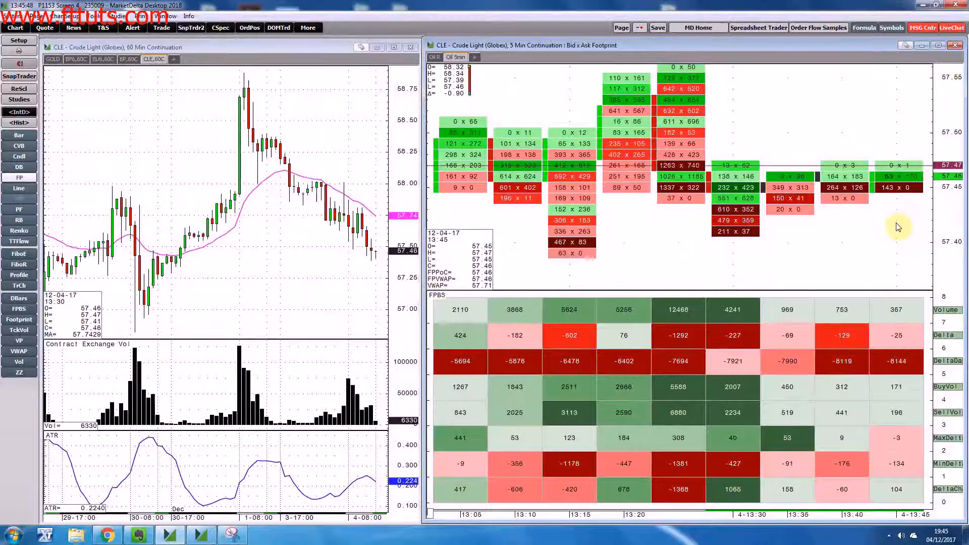
# Step: Examine the 13:45 bar's Delta, DeltaDay, BuyVol, SellVol, MaxDelta, MinDelta and DeltaChange values in the bar statistics table
pyautogui.moveTo(894, 176)
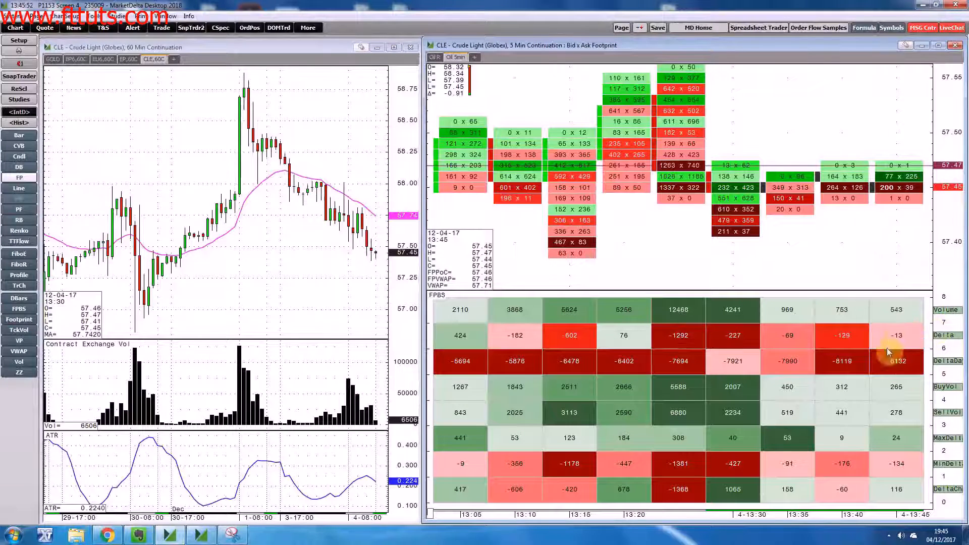
pyautogui.moveTo(910, 366)
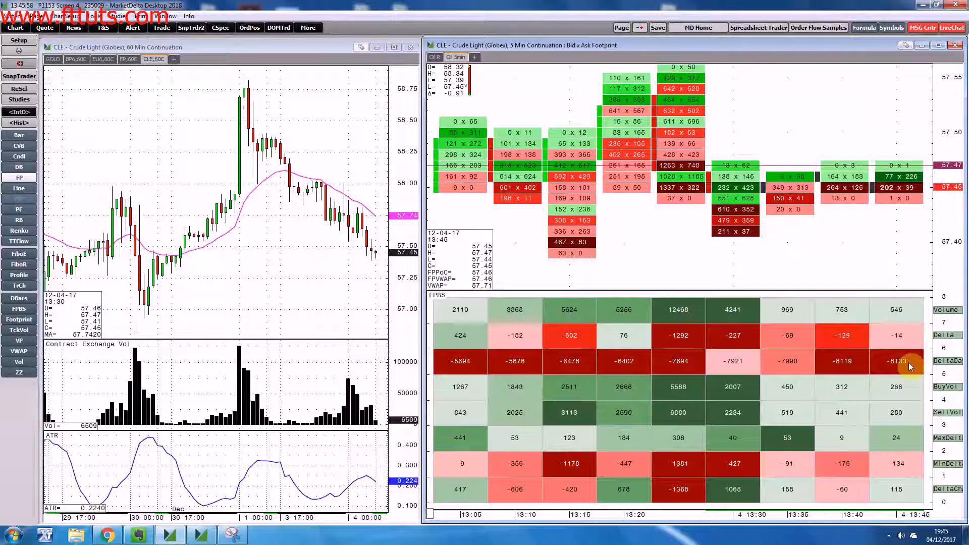
pyautogui.moveTo(910, 393)
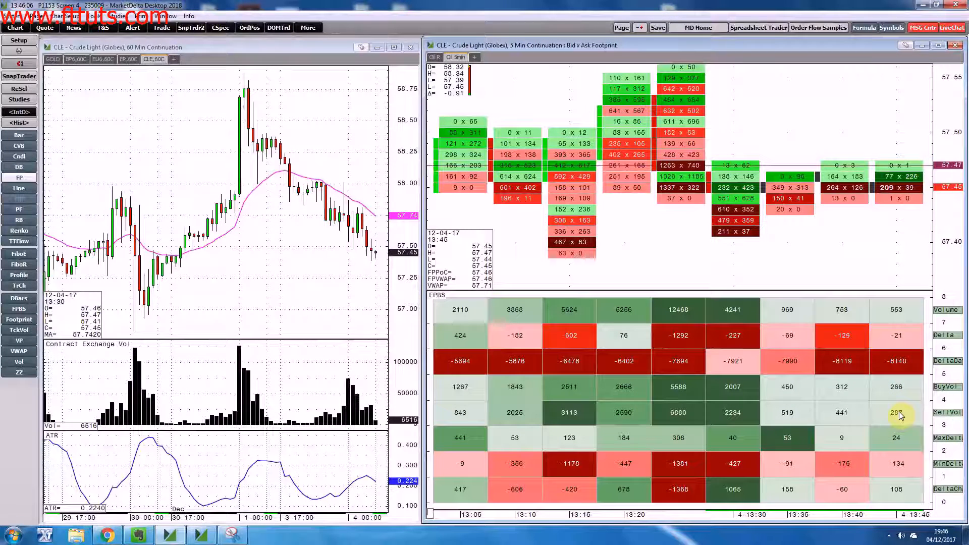
pyautogui.moveTo(898, 412)
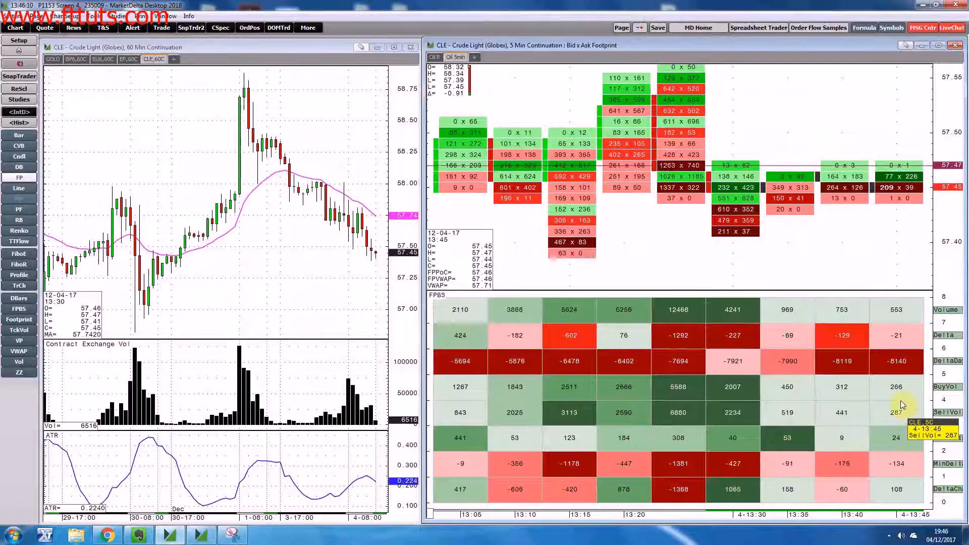
pyautogui.moveTo(901, 346)
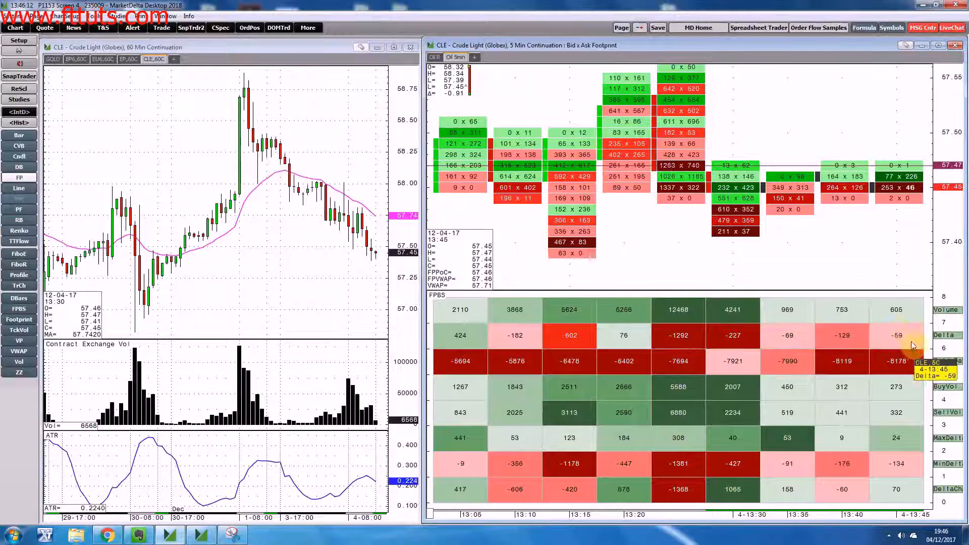
pyautogui.moveTo(886, 434)
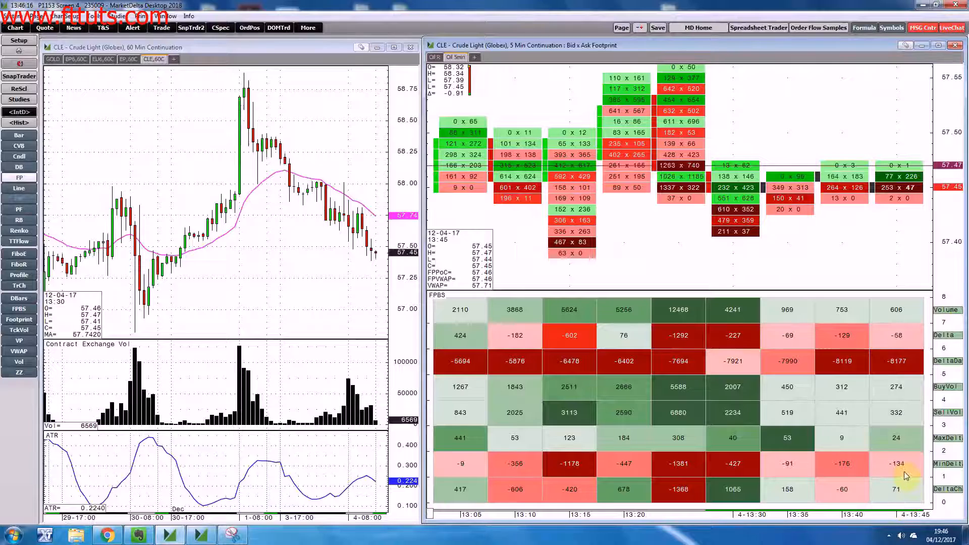
pyautogui.moveTo(905, 469)
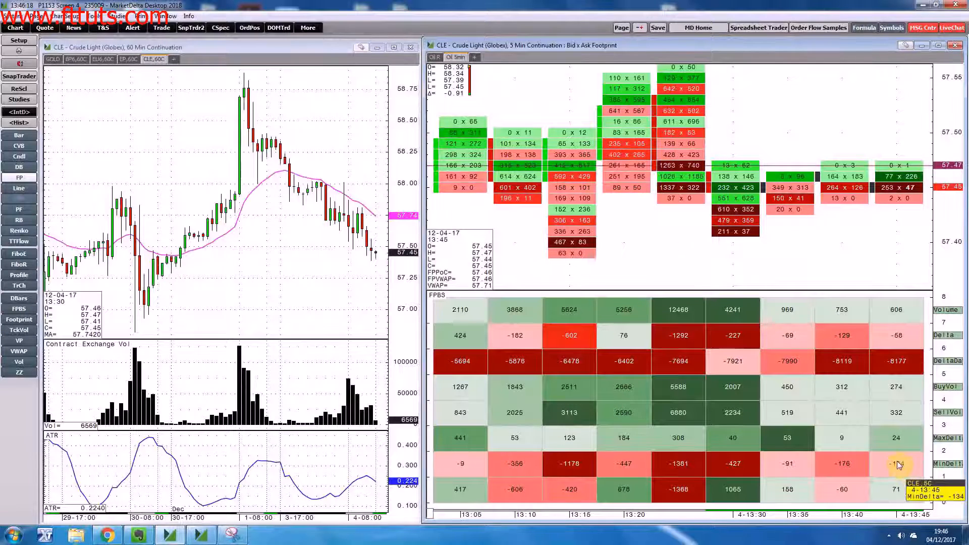
pyautogui.moveTo(916, 491)
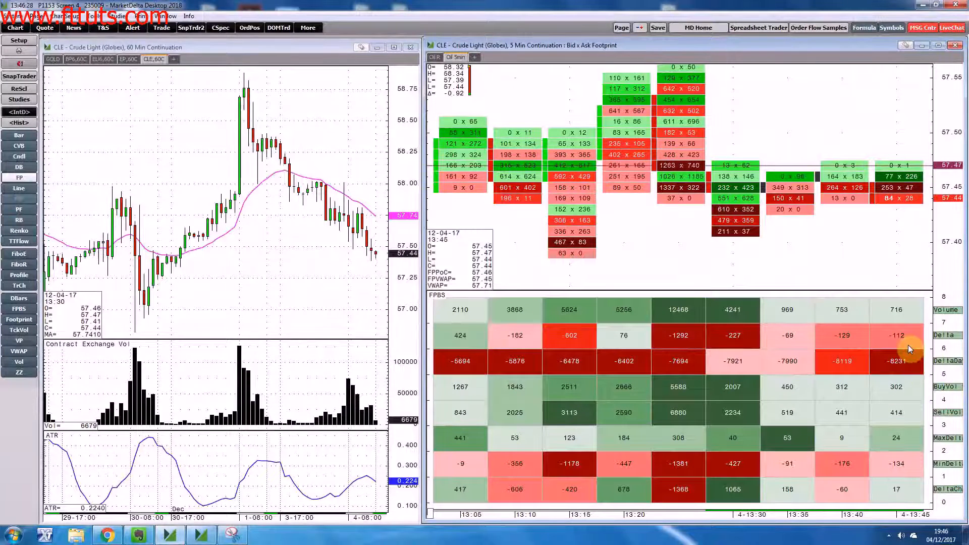
# Step: Hide the BuyVol, SellVol, MaxDelta, MinDelta and DeltaChange rows of the footprint bar statistics, keeping Volume, Delta and DeltaDay displayed
pyautogui.rightClick(889, 308)
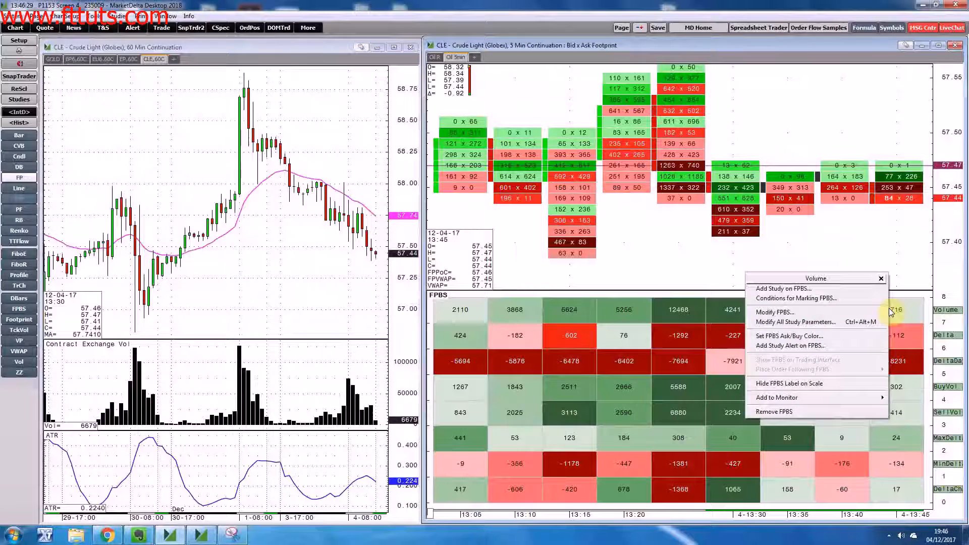
pyautogui.click(824, 312)
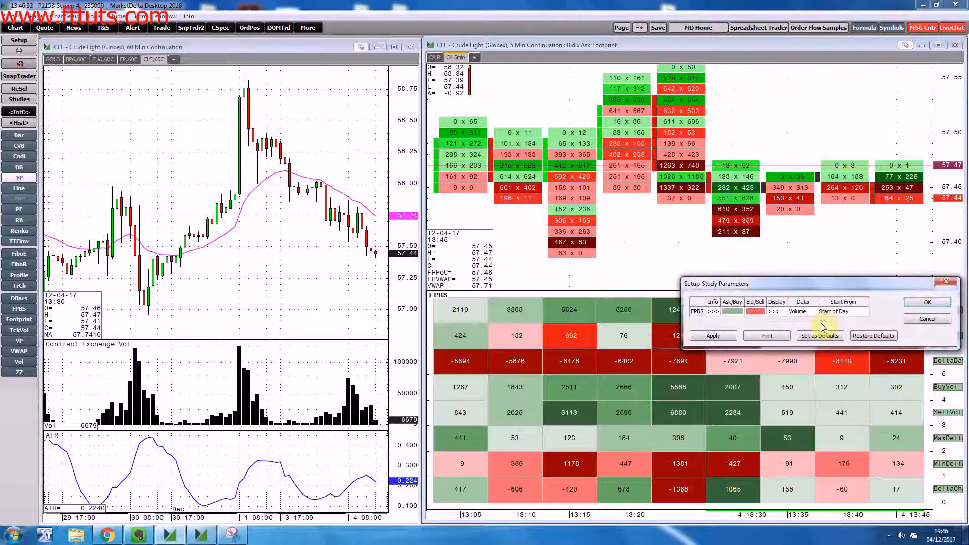
pyautogui.click(714, 313)
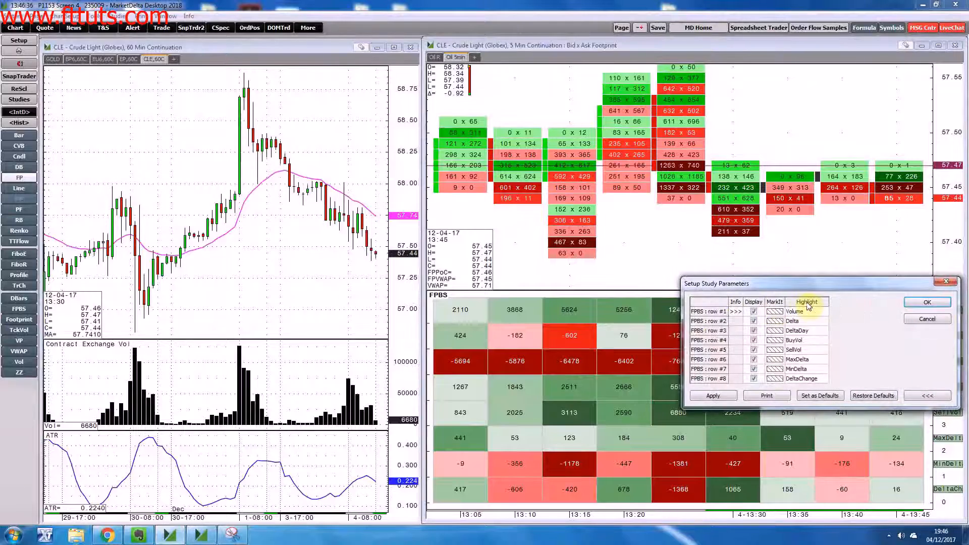
pyautogui.moveTo(806, 290); pyautogui.dragTo(691, 161)
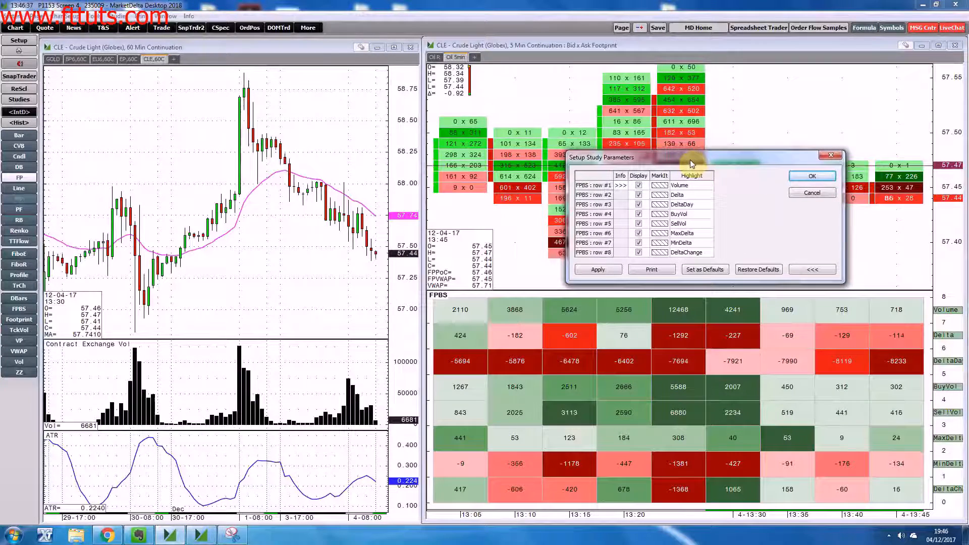
pyautogui.click(639, 214)
pyautogui.click(639, 224)
pyautogui.click(639, 233)
pyautogui.click(638, 243)
pyautogui.click(638, 252)
pyautogui.click(608, 270)
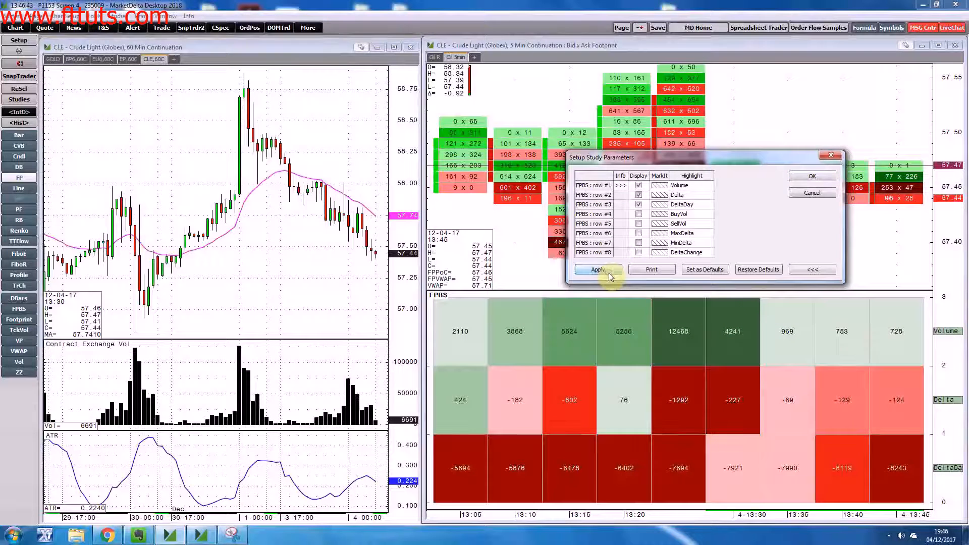
pyautogui.click(812, 176)
# Step: Shrink the bar statistics pane to about a third of the chart and rescale its three rows to fit
pyautogui.moveTo(948, 353); pyautogui.dragTo(954, 424)
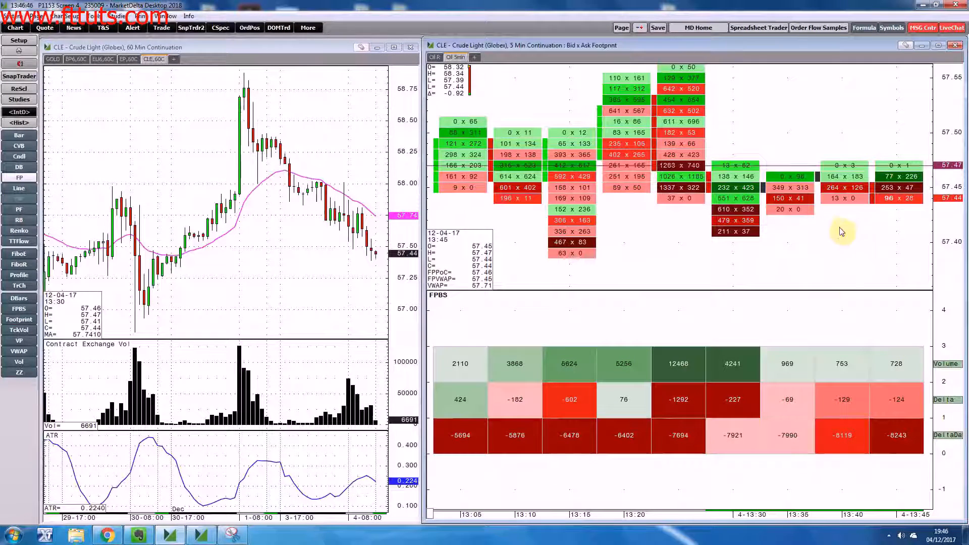
pyautogui.moveTo(846, 290); pyautogui.dragTo(855, 354)
pyautogui.moveTo(941, 396); pyautogui.dragTo(940, 367)
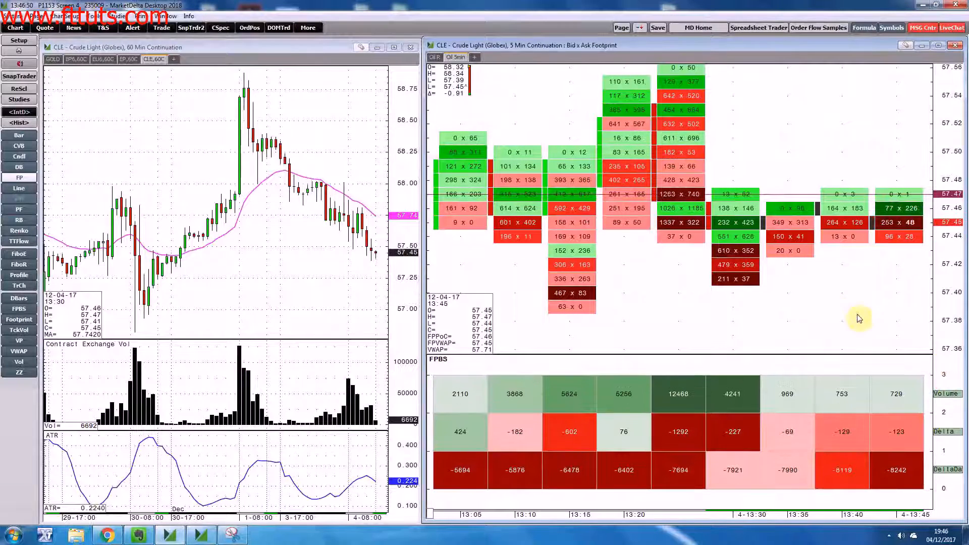
pyautogui.moveTo(863, 281); pyautogui.dragTo(864, 296)
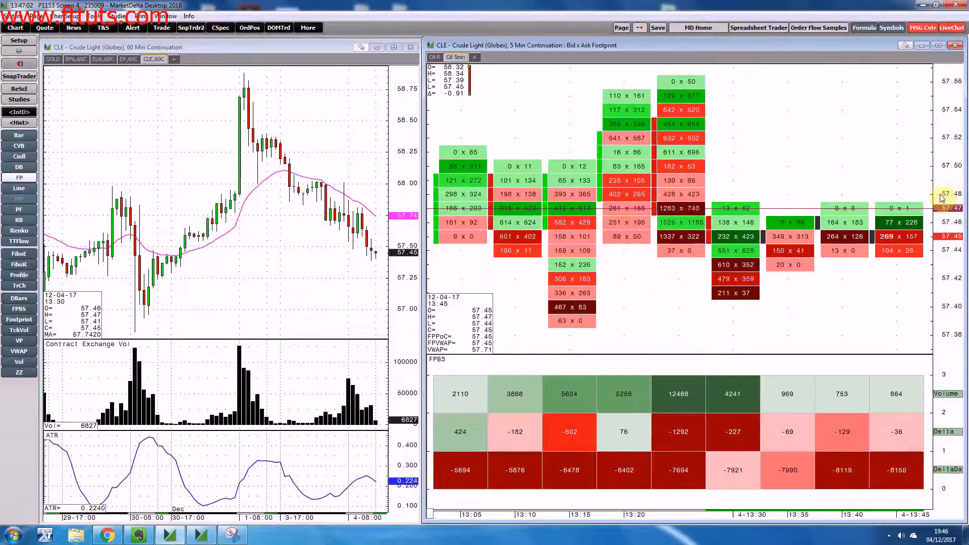
# Step: Place a horizontal line at 57.56 on the footprint chart and set the time cursor on the 13:25 bar
pyautogui.click(950, 122)
pyautogui.moveTo(950, 122); pyautogui.dragTo(952, 80)
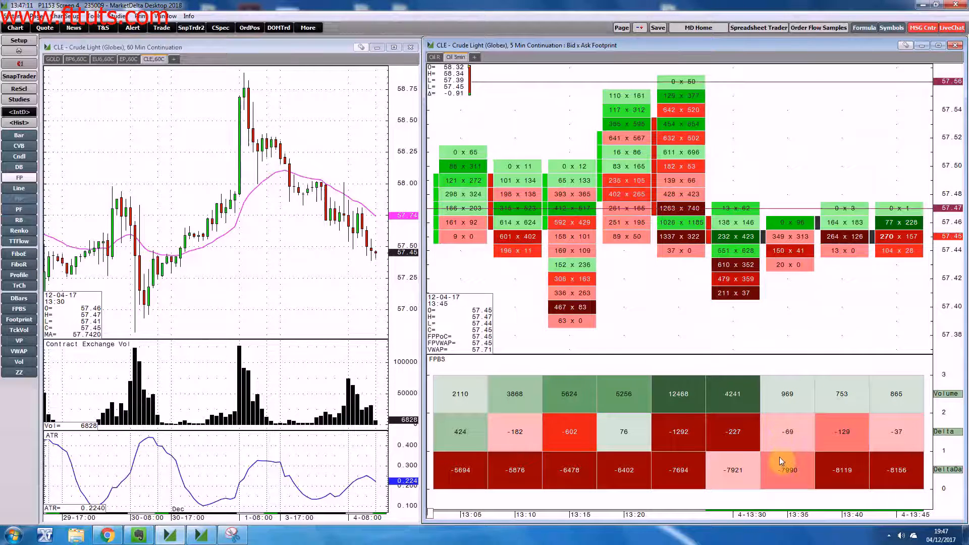
pyautogui.click(746, 521)
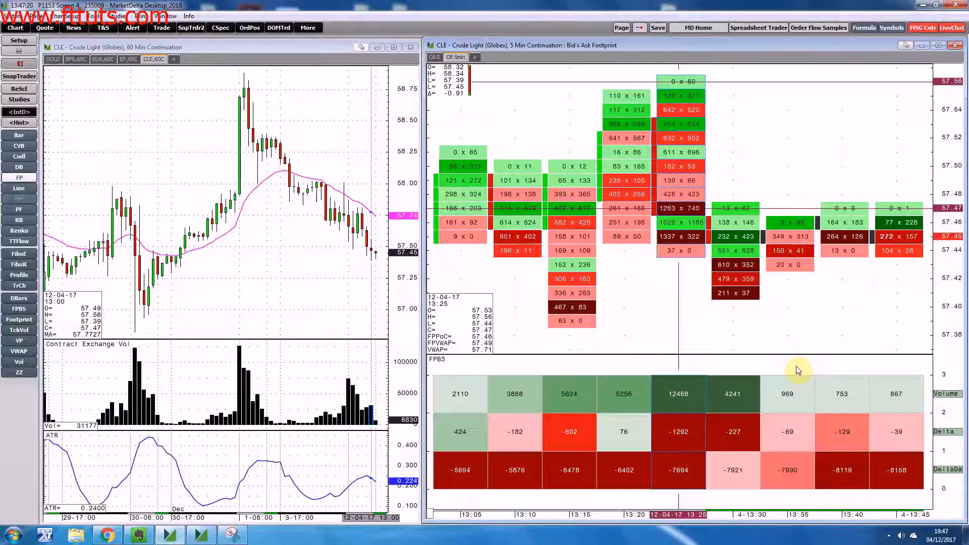
# Step: Move the 57.47 horizontal line to 57.39, shift it up the price scale and remove it
pyautogui.moveTo(832, 87)
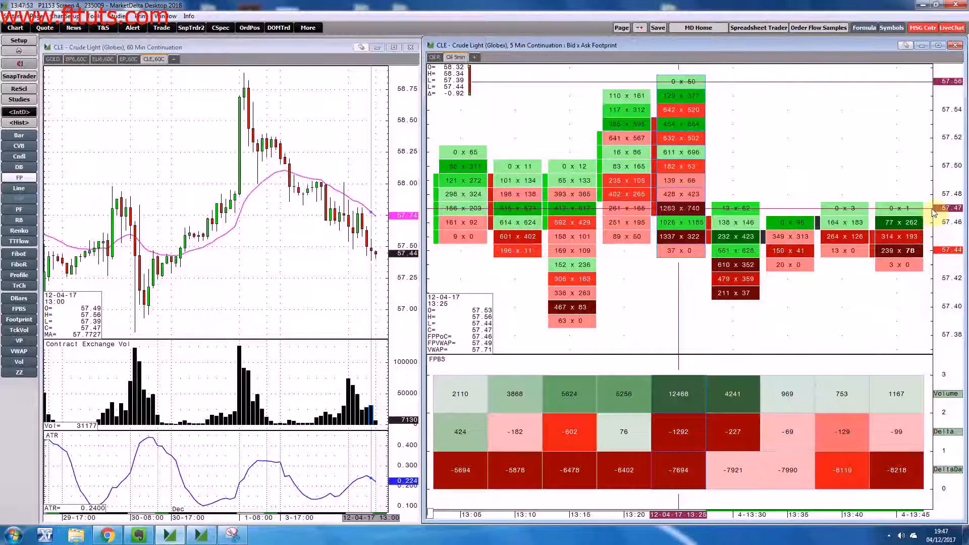
pyautogui.click(946, 321)
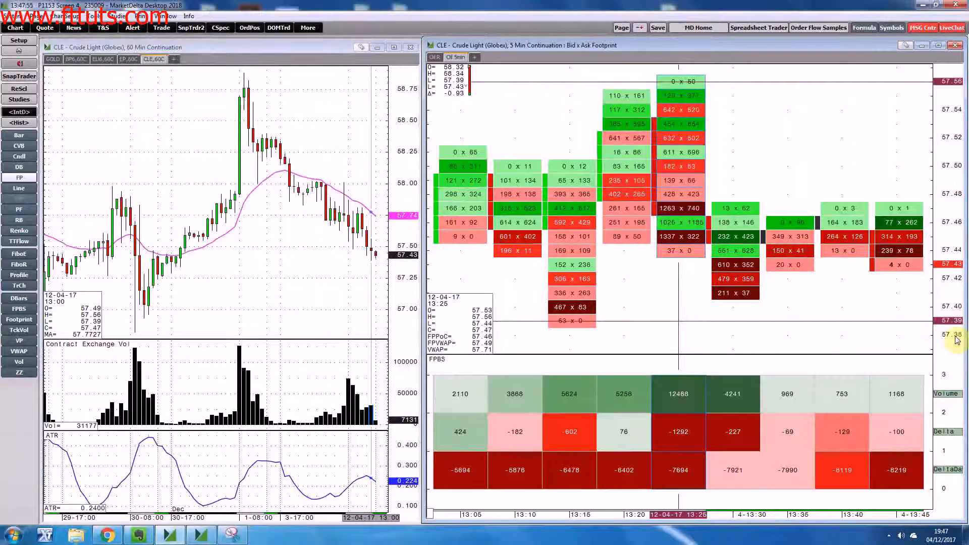
pyautogui.moveTo(943, 324); pyautogui.dragTo(942, 138)
pyautogui.rightClick(943, 124)
pyautogui.click(948, 103)
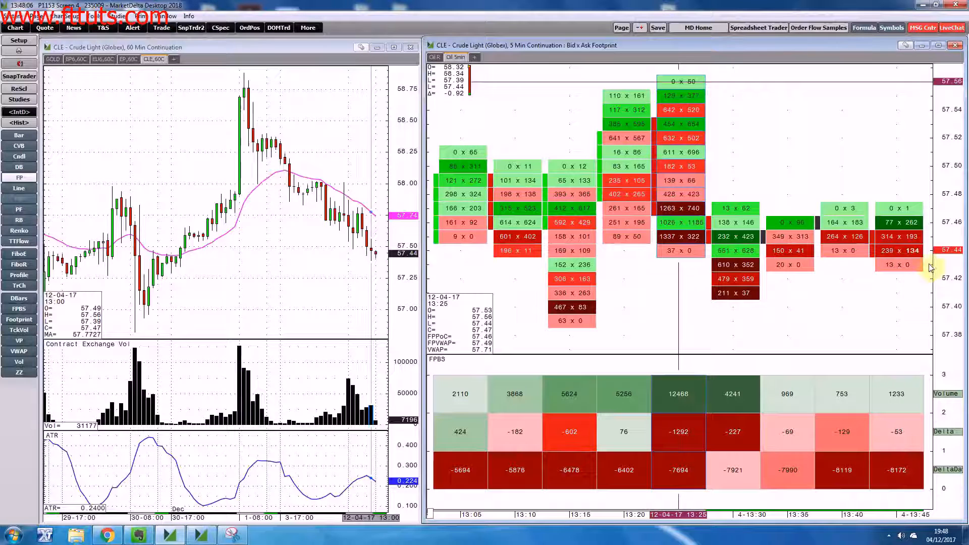
# Step: Change the colour of the 57.56 horizontal line to blue
pyautogui.moveTo(945, 183); pyautogui.dragTo(947, 195)
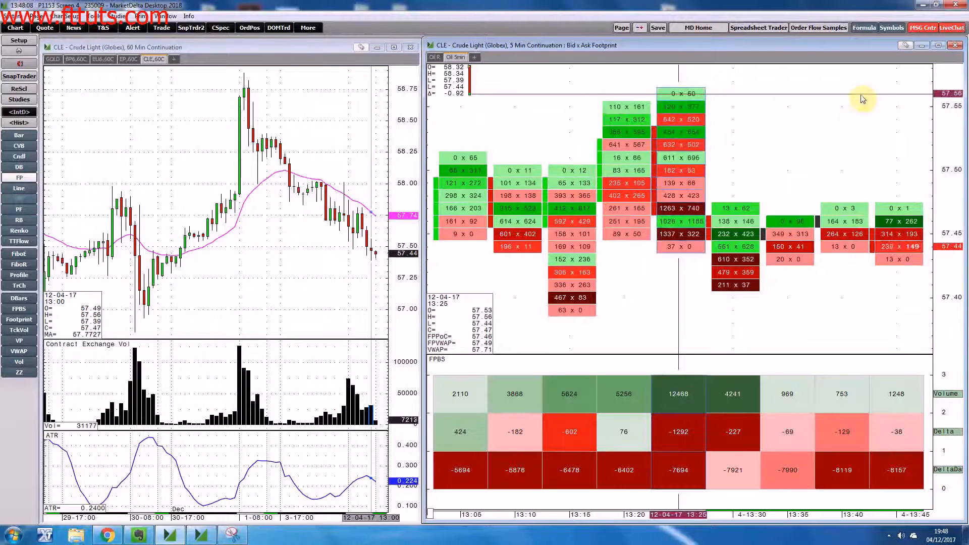
pyautogui.rightClick(948, 96)
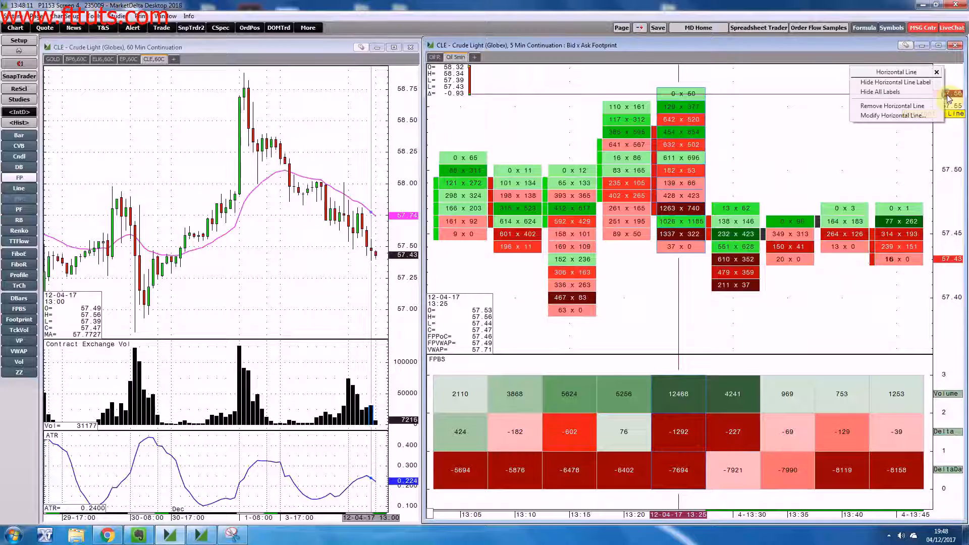
pyautogui.click(904, 117)
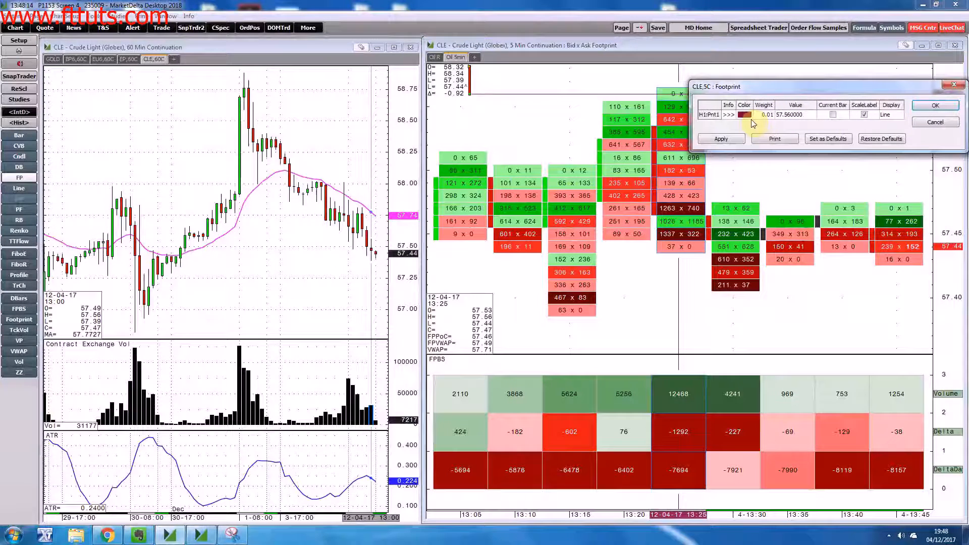
pyautogui.click(751, 120)
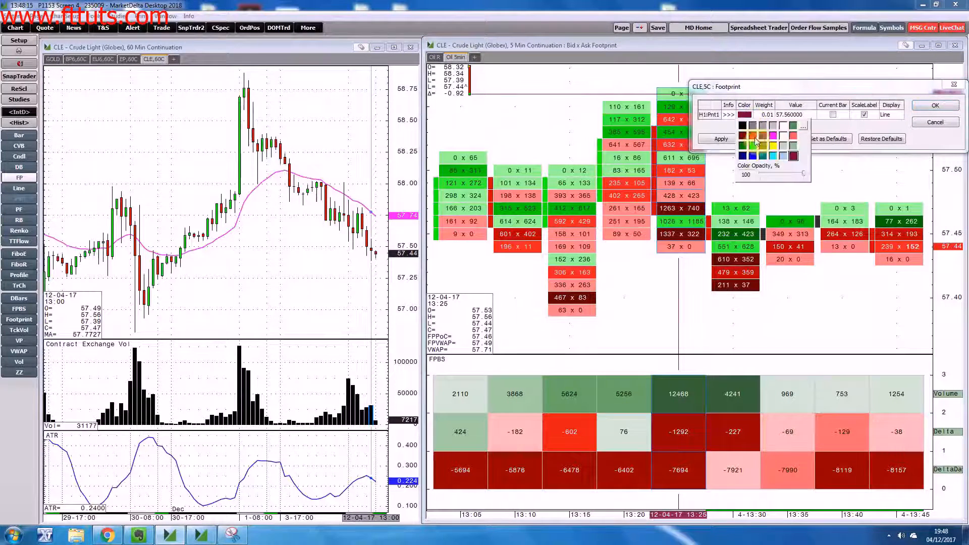
pyautogui.click(757, 160)
pyautogui.click(934, 106)
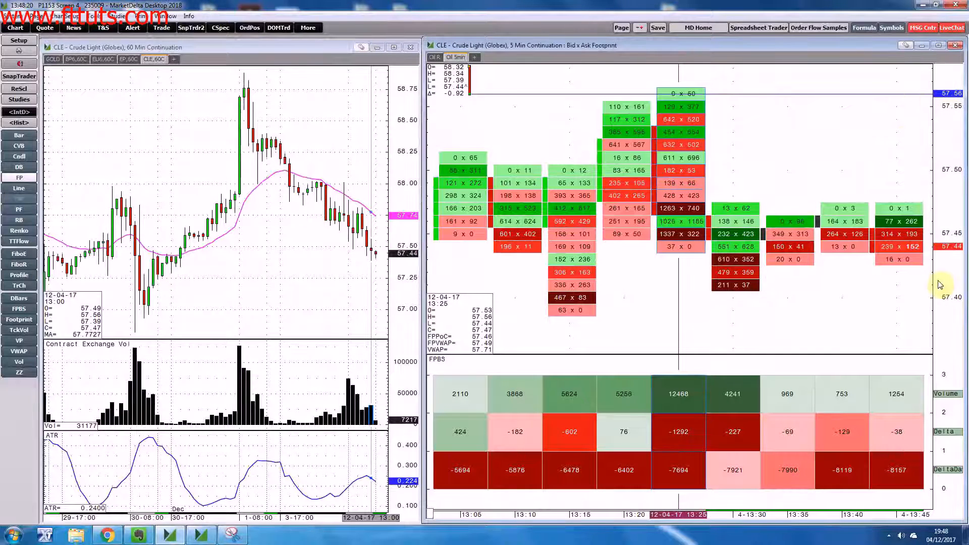
# Step: Add a second horizontal line at 57.64, above the footprint bars
pyautogui.moveTo(917, 237)
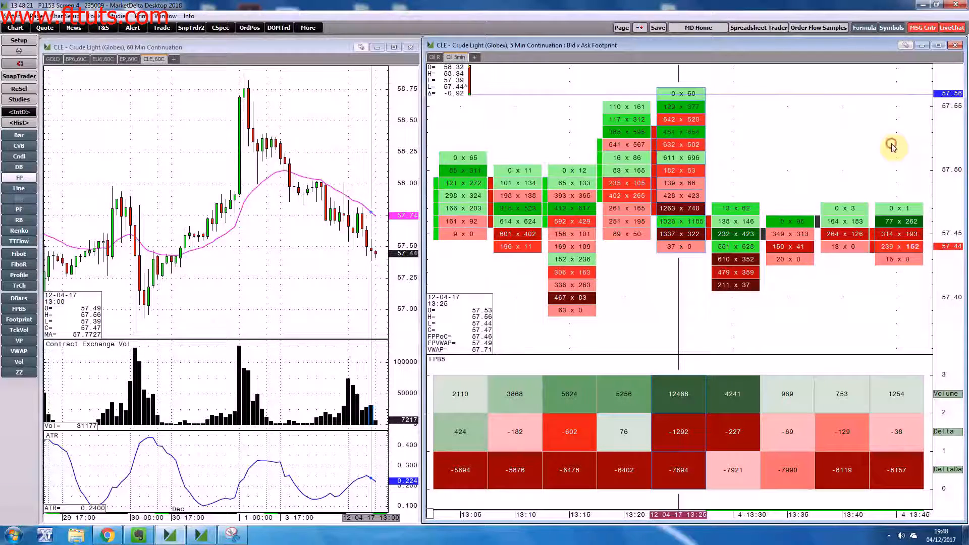
pyautogui.moveTo(889, 145); pyautogui.dragTo(896, 204)
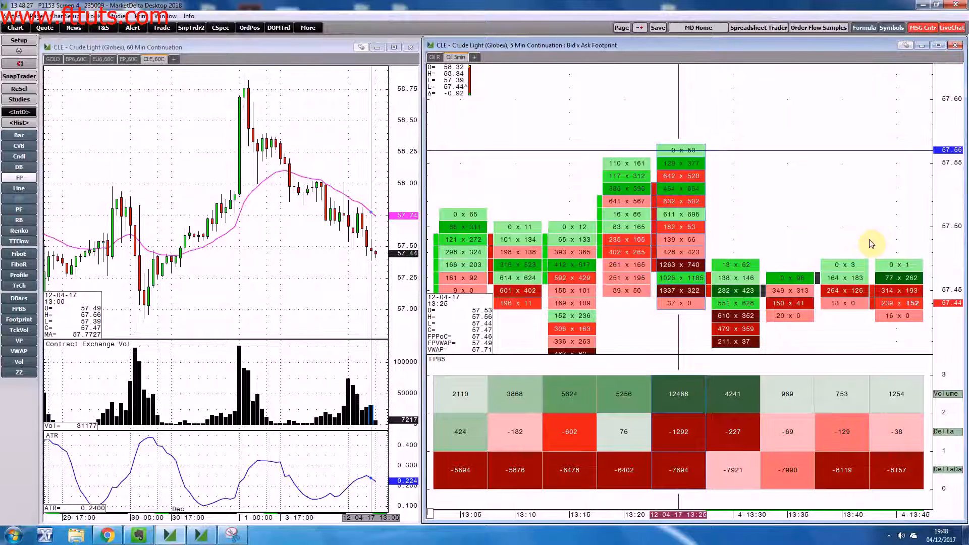
pyautogui.moveTo(868, 218); pyautogui.dragTo(868, 197)
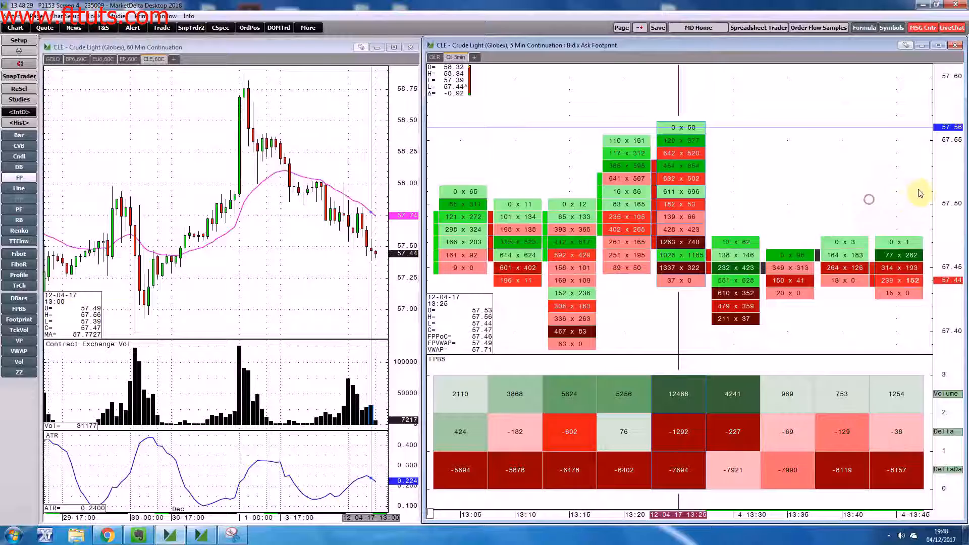
pyautogui.moveTo(885, 151); pyautogui.dragTo(885, 210)
pyautogui.click(948, 87)
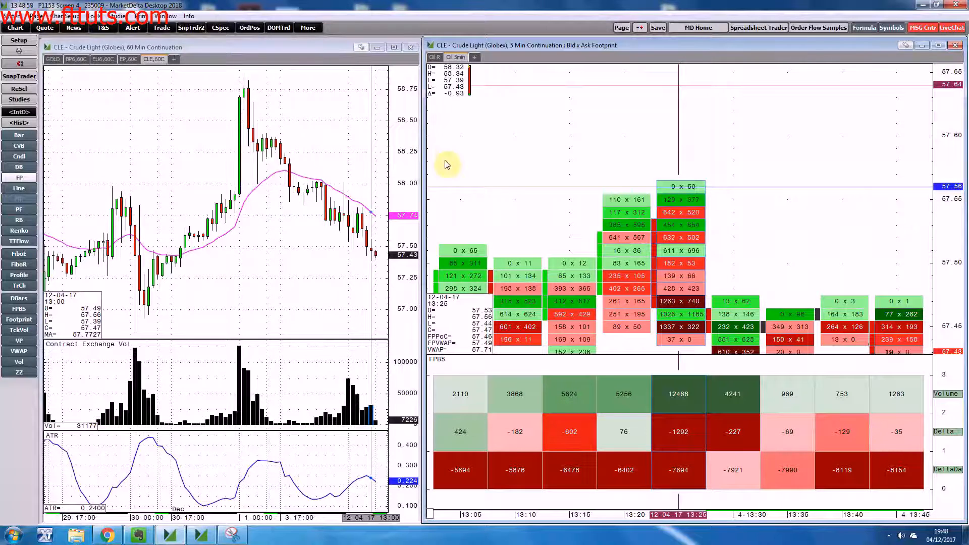
# Step: Clear the time cursor on the 60-minute chart and draw a trend line from the 1 December peak down to the 4 December highs
pyautogui.click(331, 522)
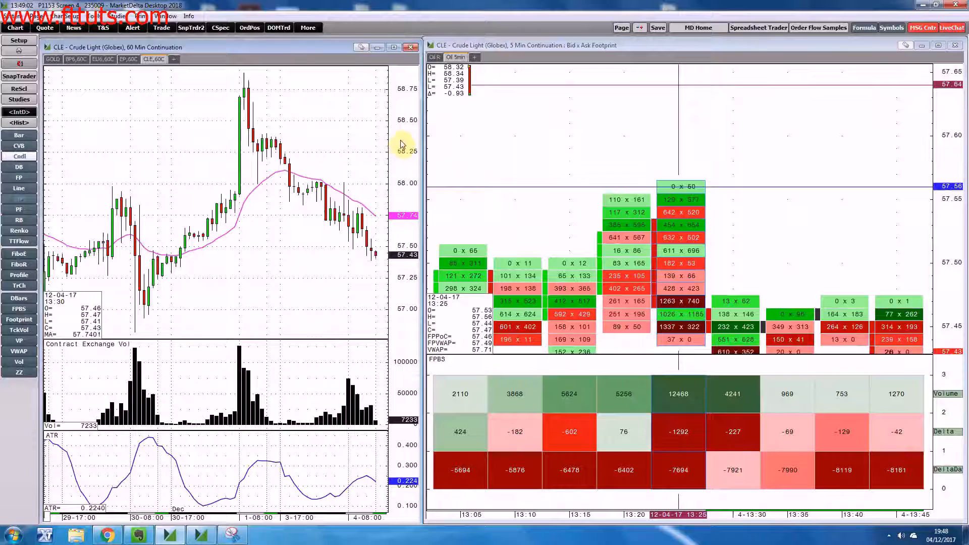
pyautogui.rightClick(323, 145)
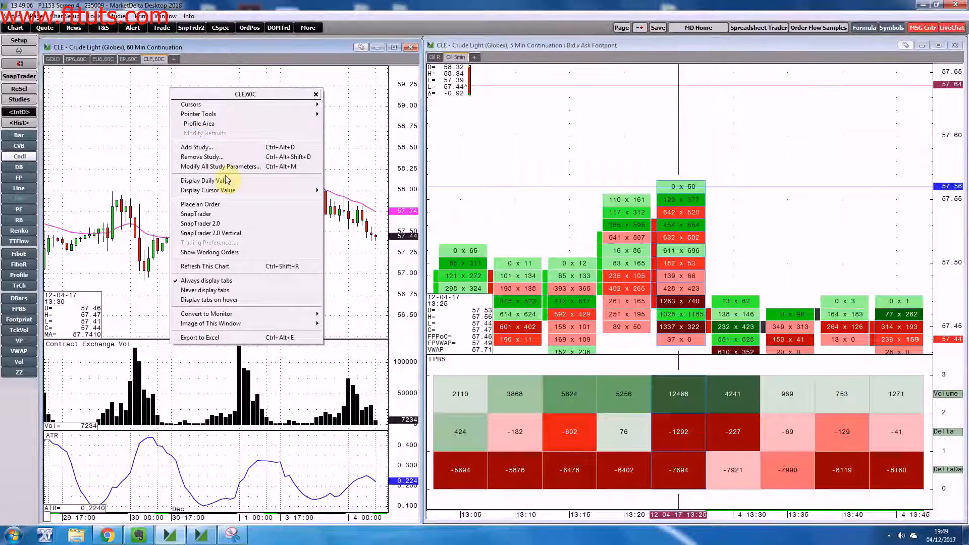
pyautogui.moveTo(212, 114)
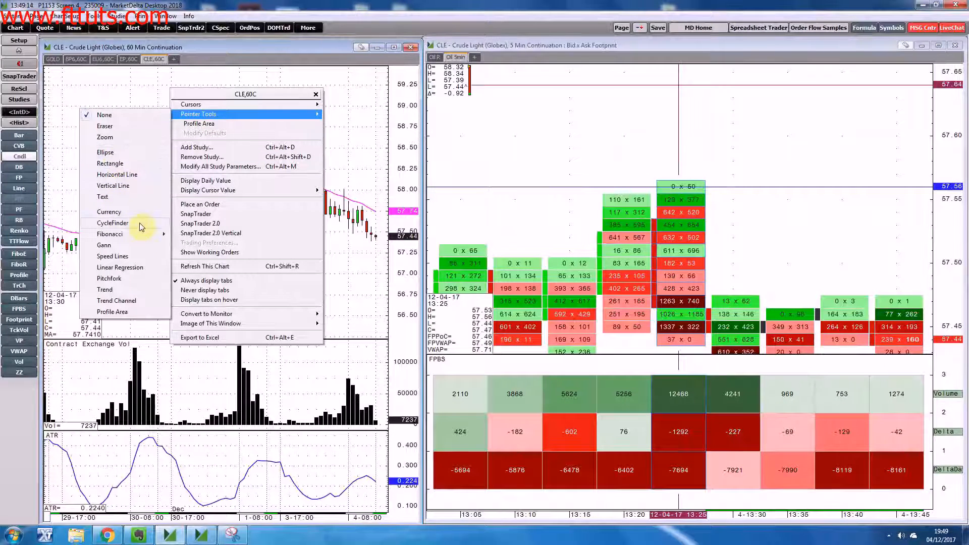
pyautogui.click(122, 289)
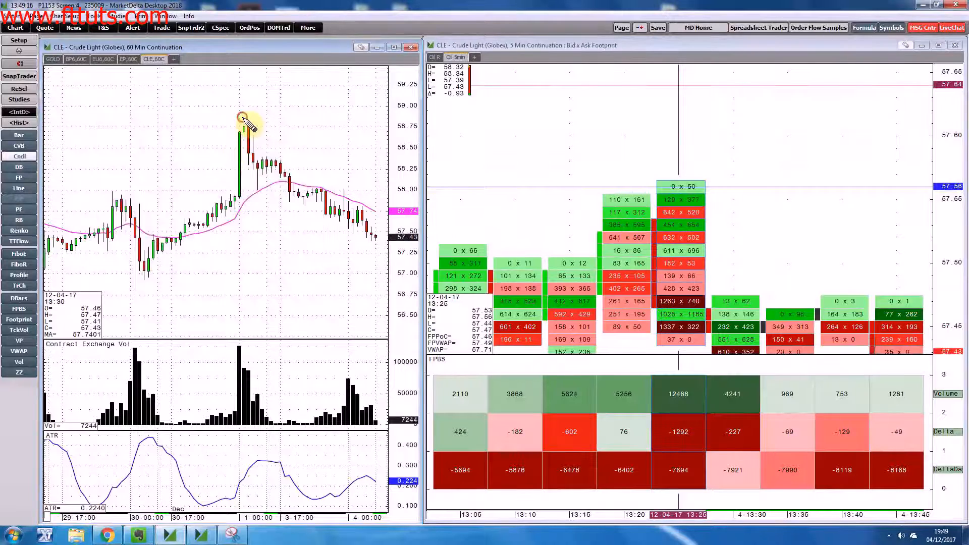
pyautogui.moveTo(242, 118); pyautogui.dragTo(260, 126)
pyautogui.click(261, 124)
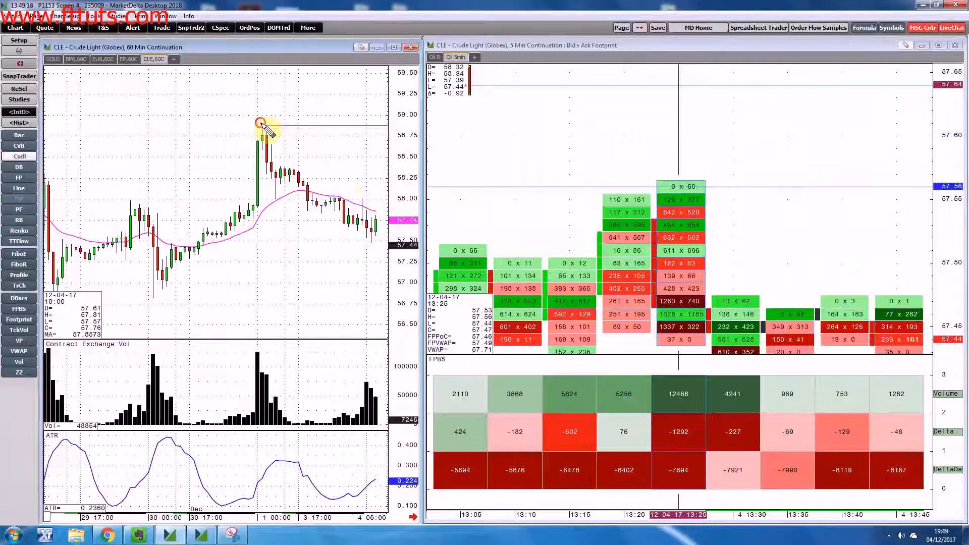
pyautogui.click(363, 196)
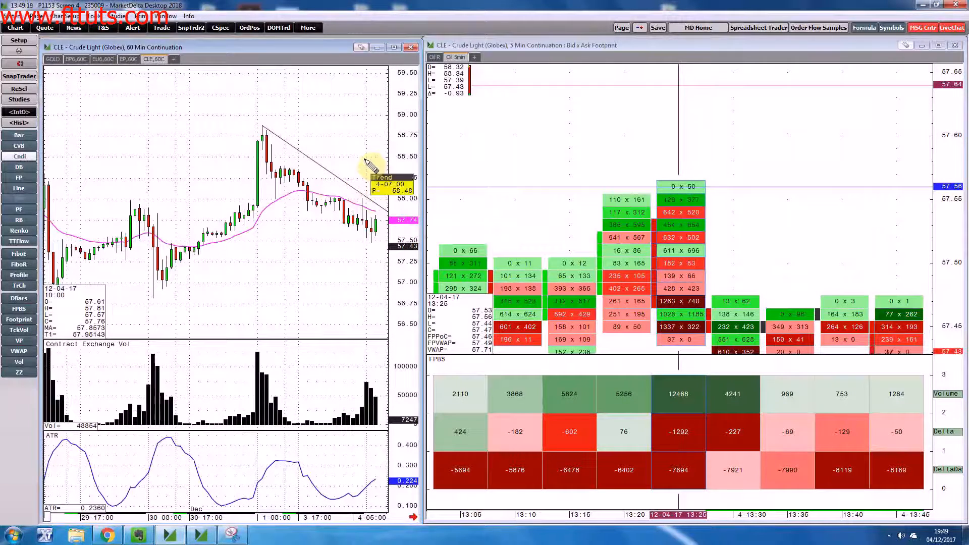
# Step: Add a Price X Line alert on the trend line, review its entry in the alerts table and close the table
pyautogui.rightClick(325, 169)
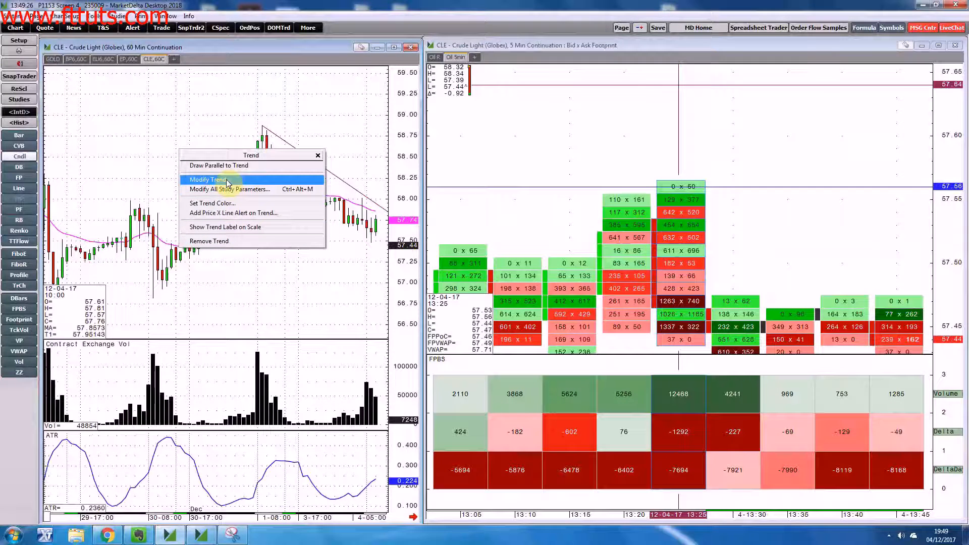
pyautogui.click(232, 218)
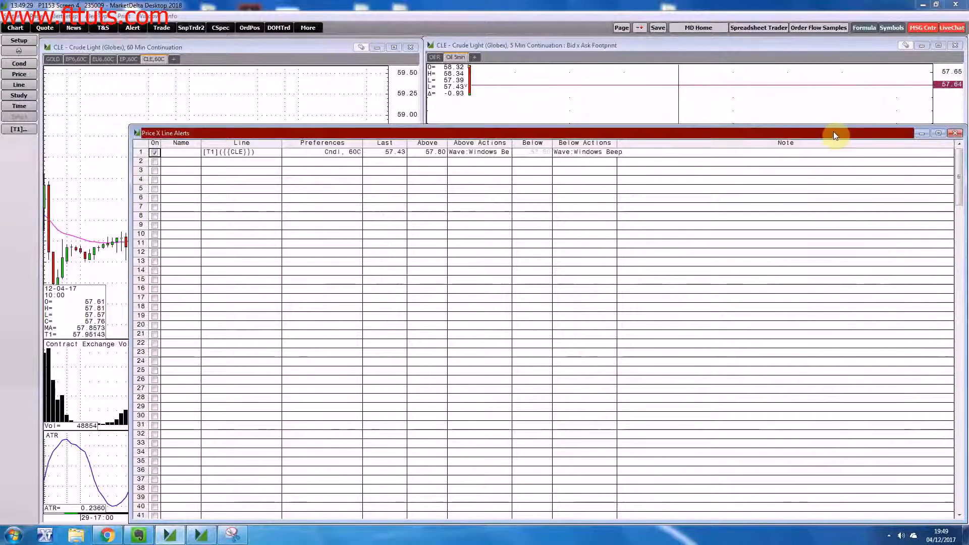
pyautogui.moveTo(834, 132); pyautogui.dragTo(811, 97)
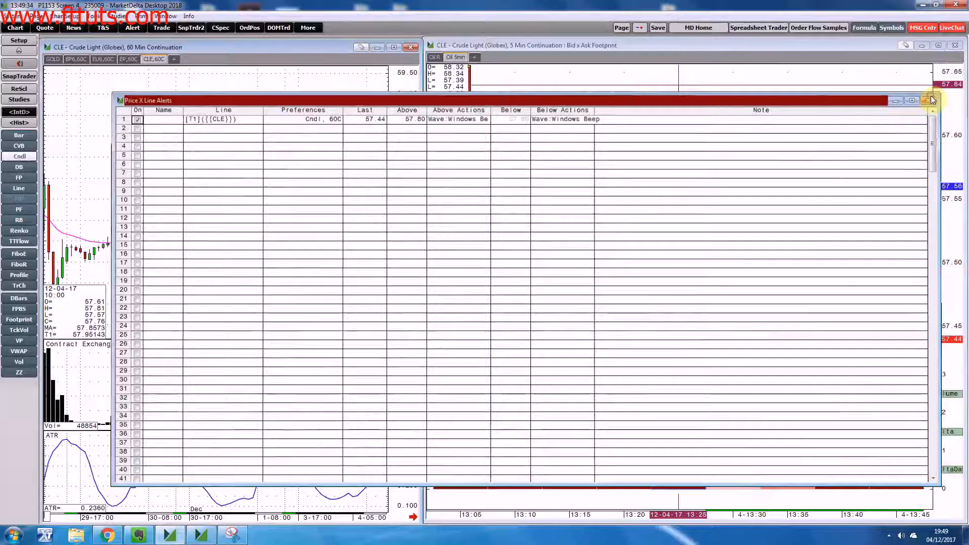
pyautogui.click(933, 99)
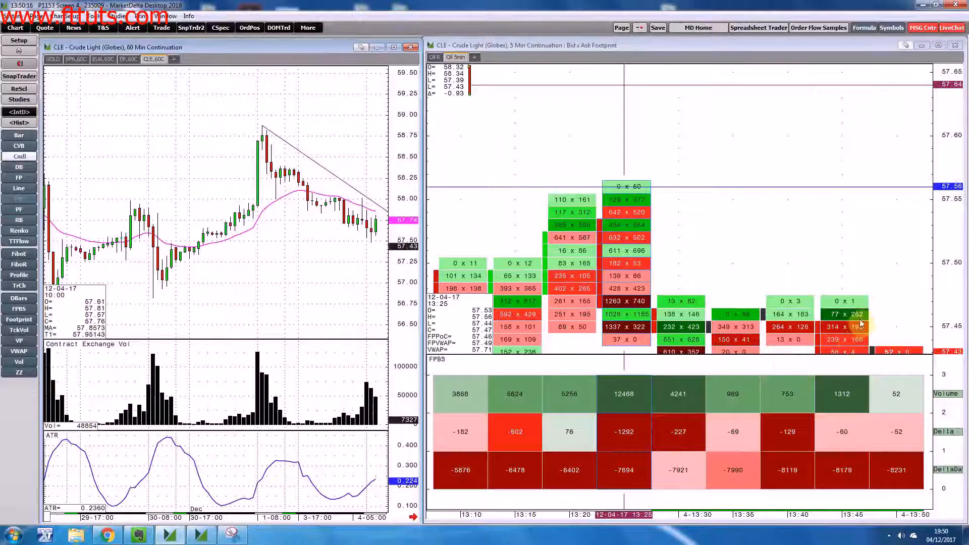
# Step: Enlarge the footprint pane over the bar statistics and bring the latest bars fully into view
pyautogui.moveTo(822, 353); pyautogui.dragTo(826, 384)
pyautogui.moveTo(895, 344); pyautogui.dragTo(893, 274)
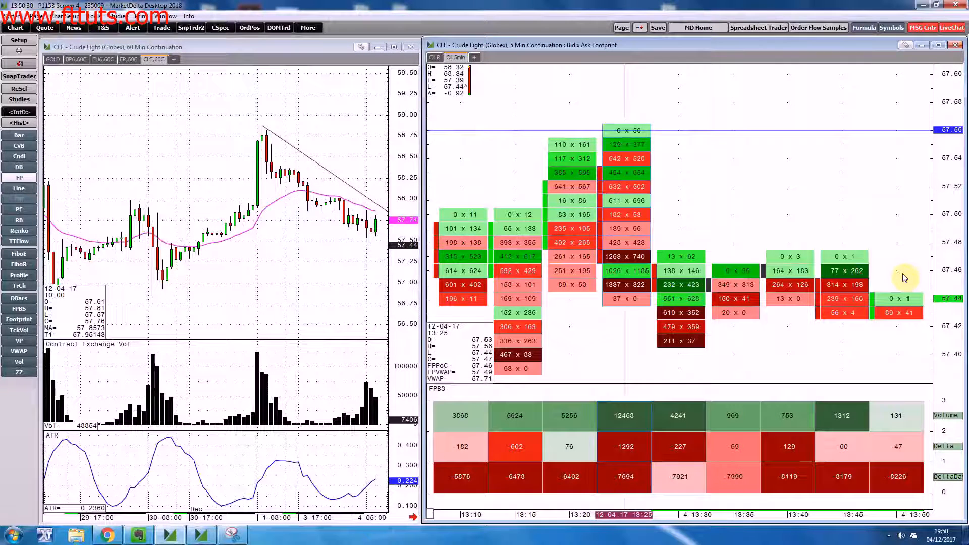
# Step: Open the live support chat, look at its message window and close it
pyautogui.click(955, 32)
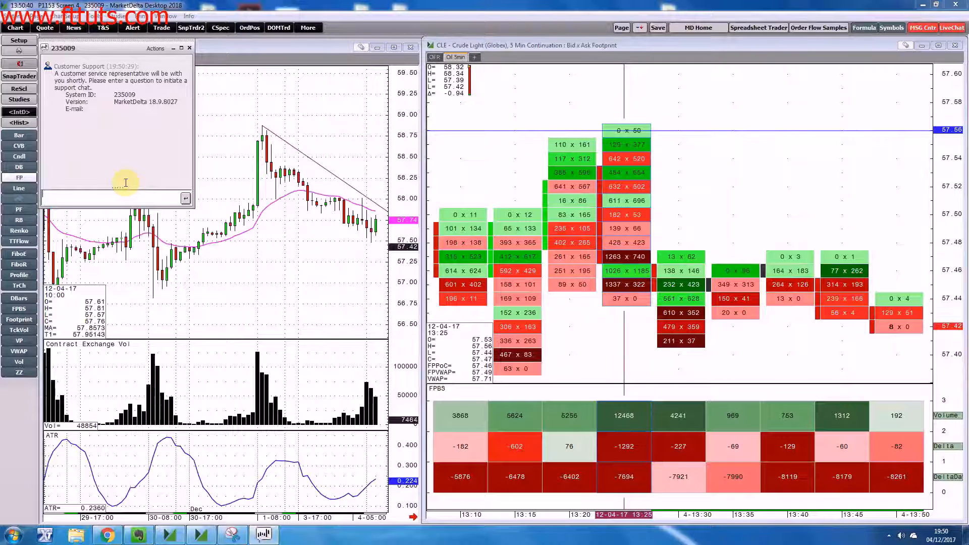
pyautogui.click(190, 48)
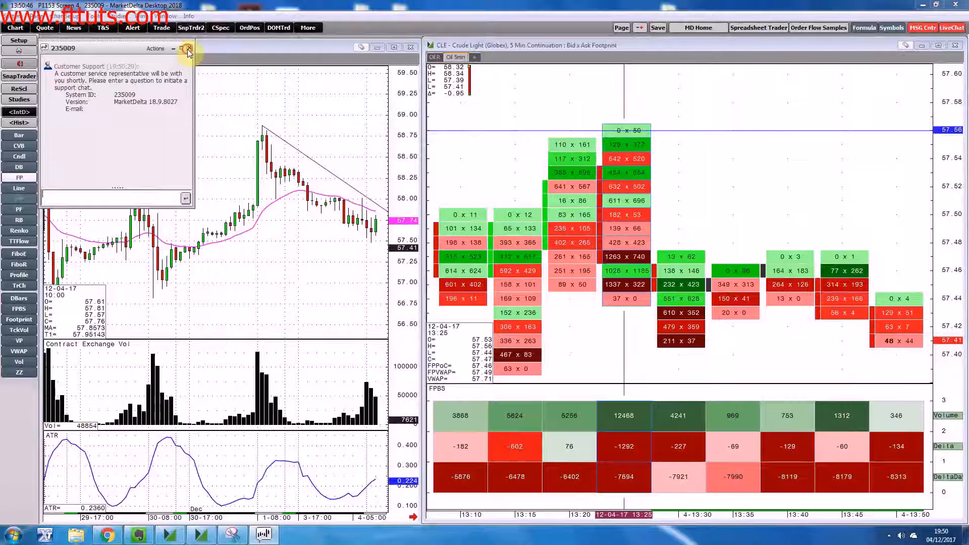
pyautogui.click(454, 290)
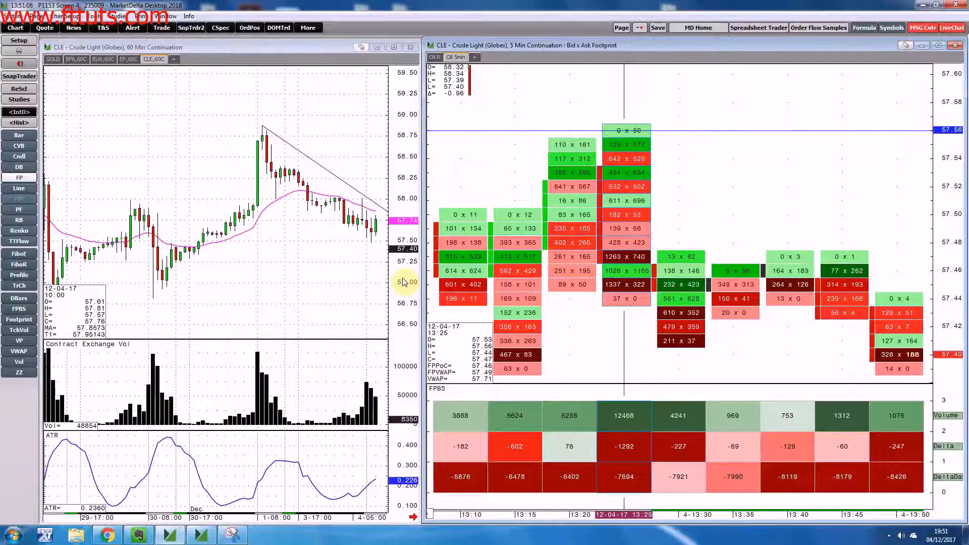
# Step: Start exiting MarketDelta Desktop, bringing up the exit confirmation
pyautogui.moveTo(625, 267)
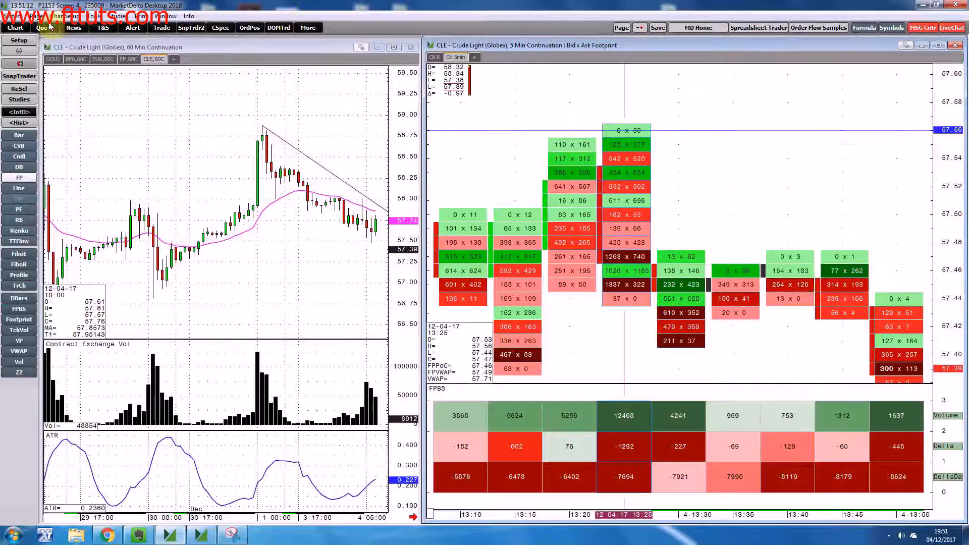
pyautogui.click(15, 16)
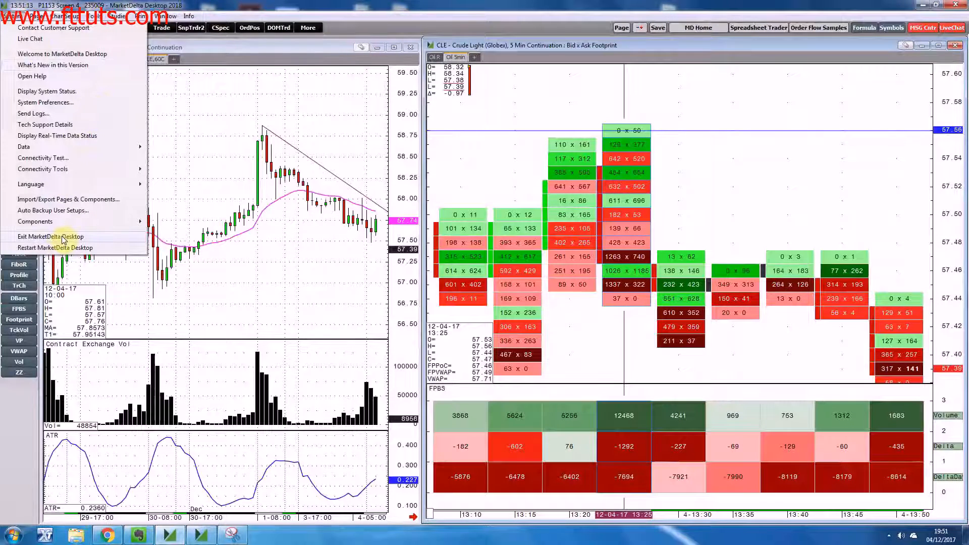
pyautogui.click(63, 237)
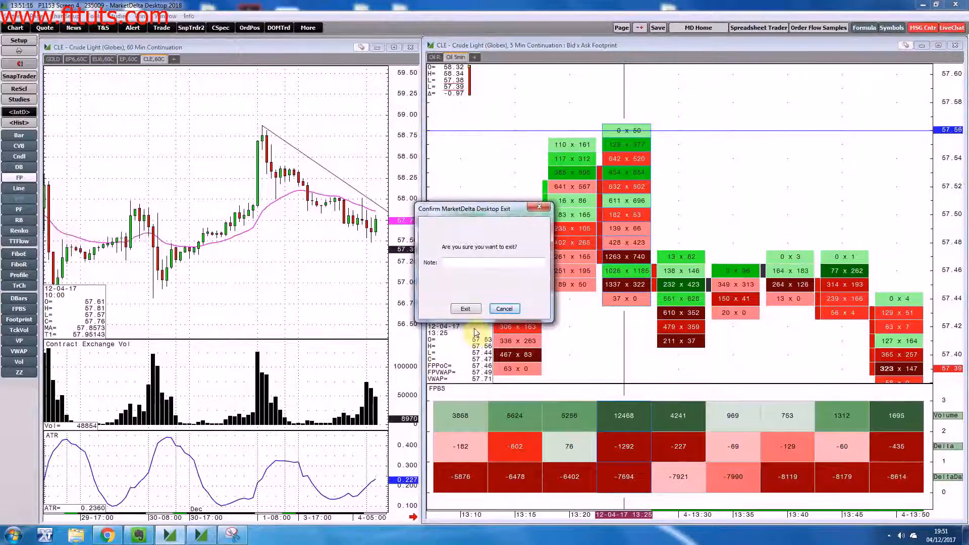